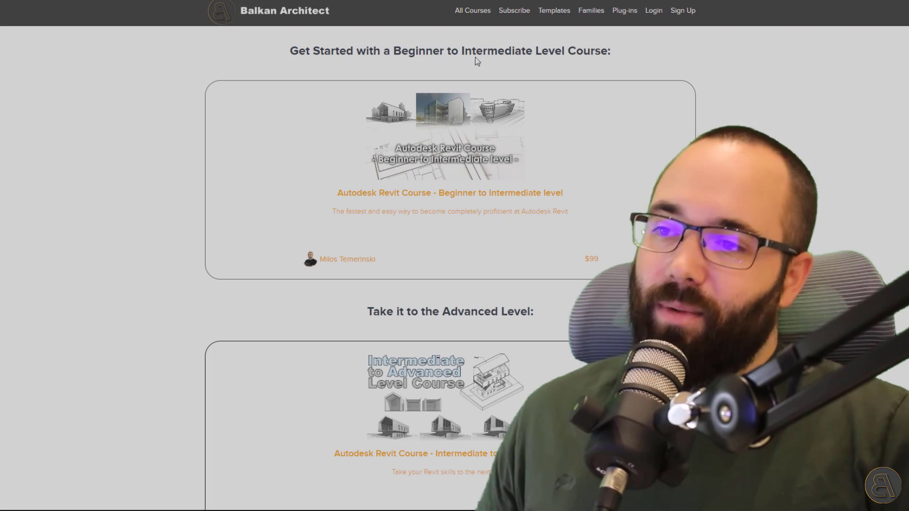
Look through the Balkan Architect course catalog, from the beginner course to the specialized Revit courses
scroll(450, 270, "down", 4)
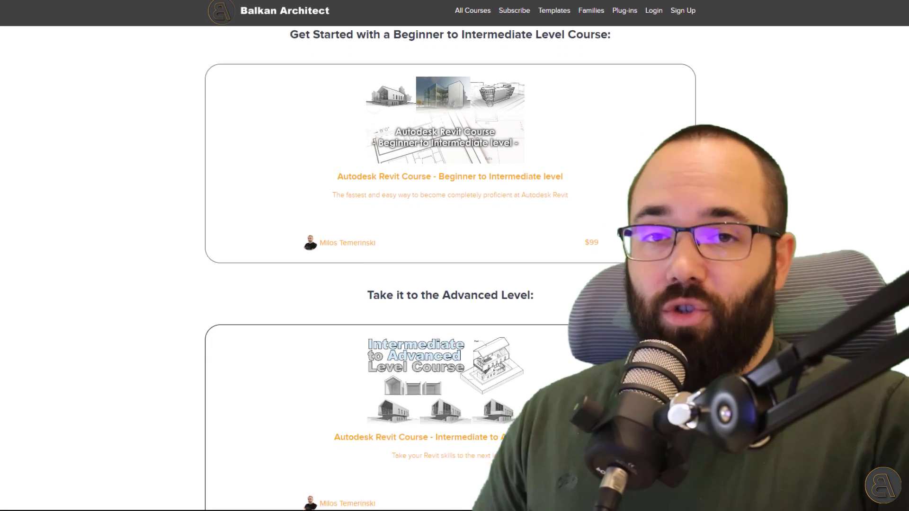
scroll(450, 269, "down", 5)
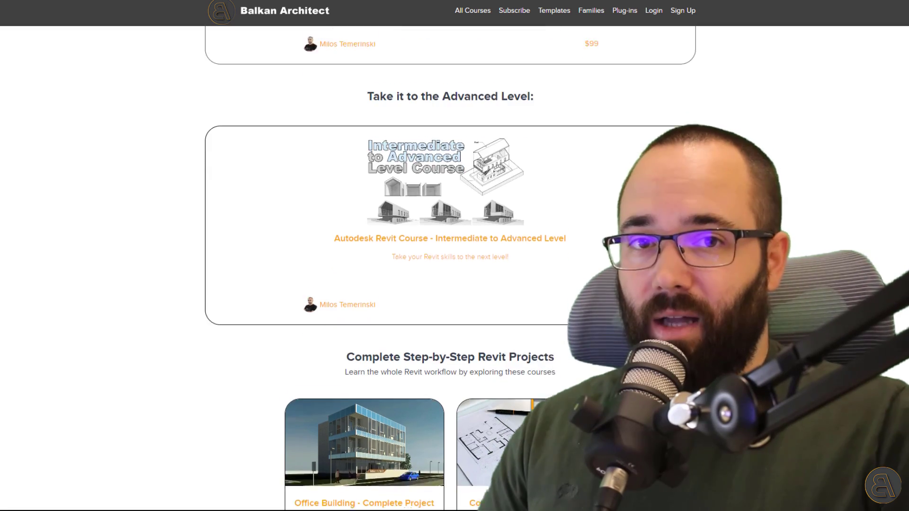
scroll(449, 269, "down", 8)
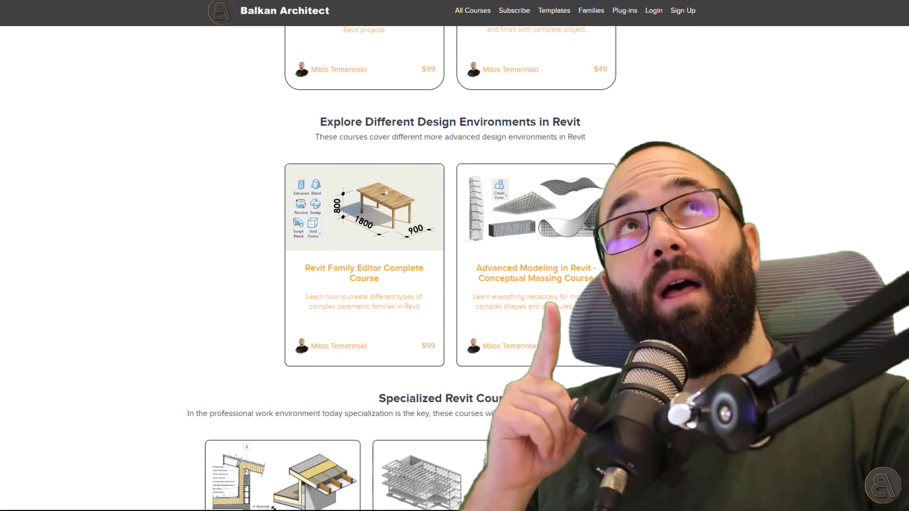
scroll(450, 269, "down", 8)
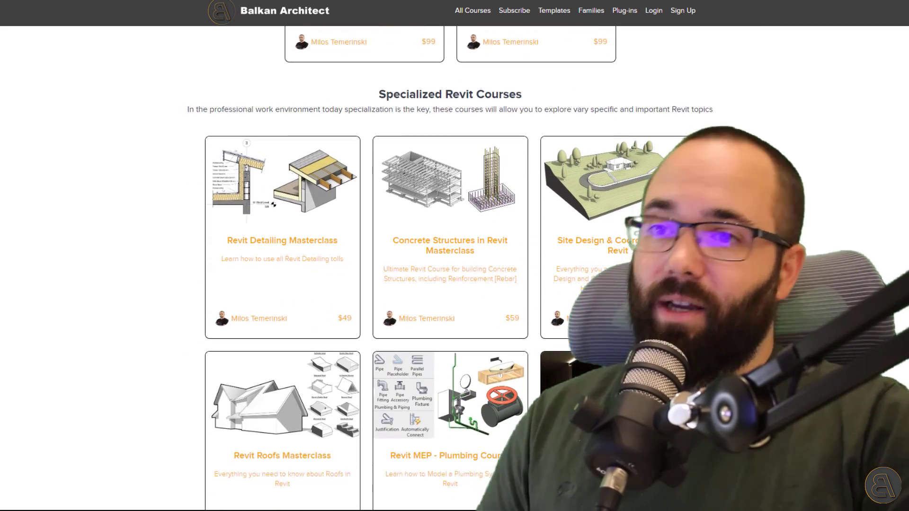
scroll(449, 270, "down", 4)
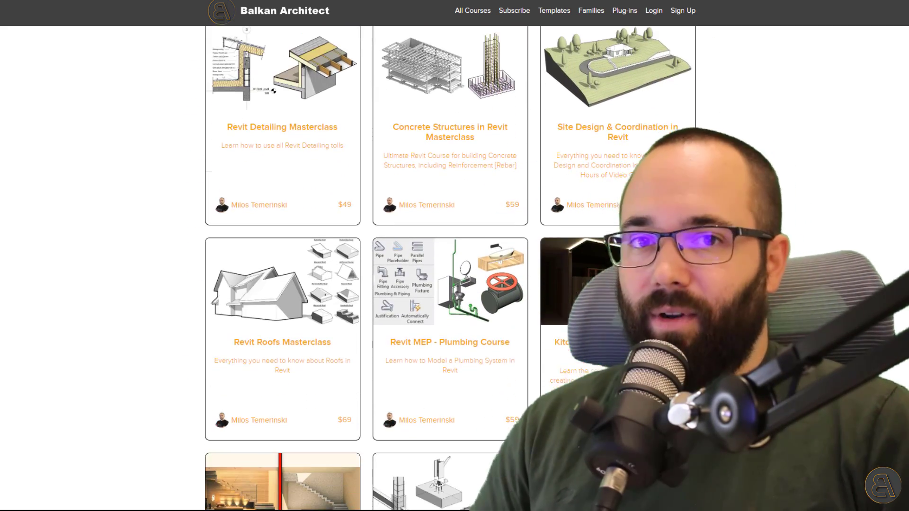
scroll(450, 270, "down", 2)
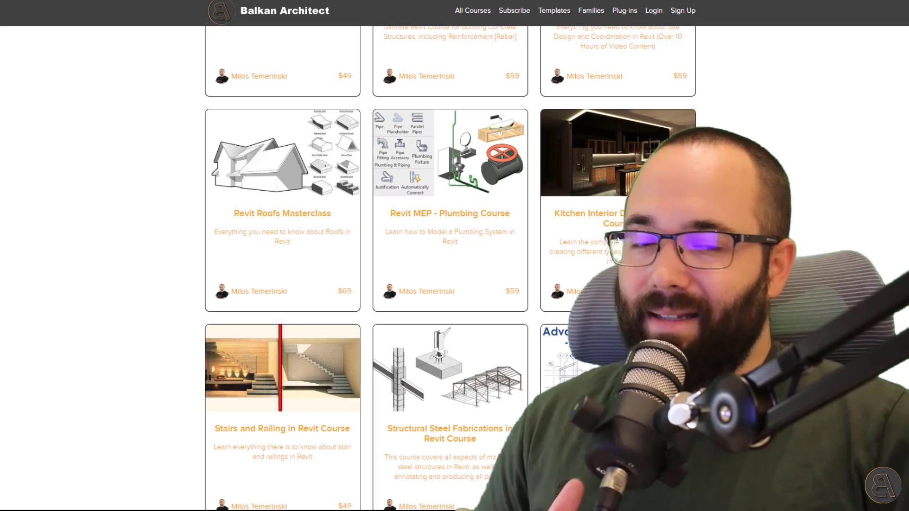
scroll(450, 270, "down", 2)
scroll(450, 270, "down", 4)
scroll(449, 270, "up", 2)
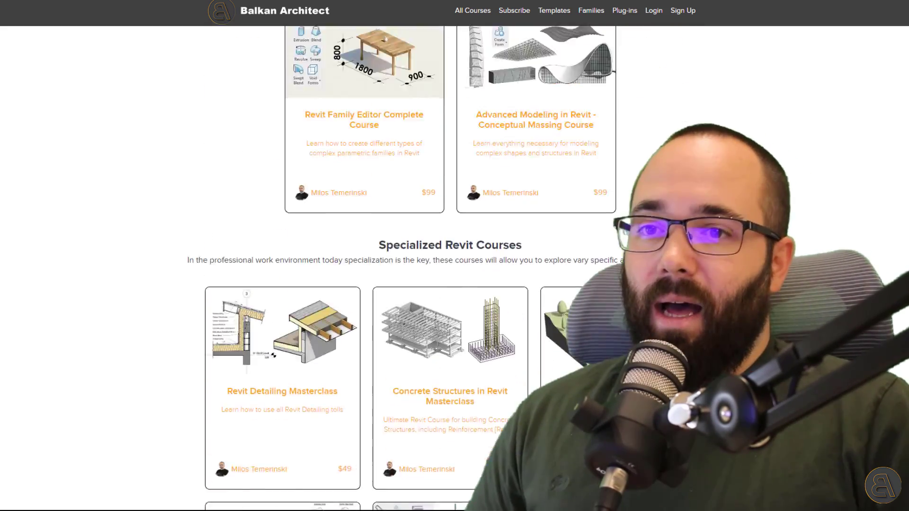
scroll(568, 367, "up", 5)
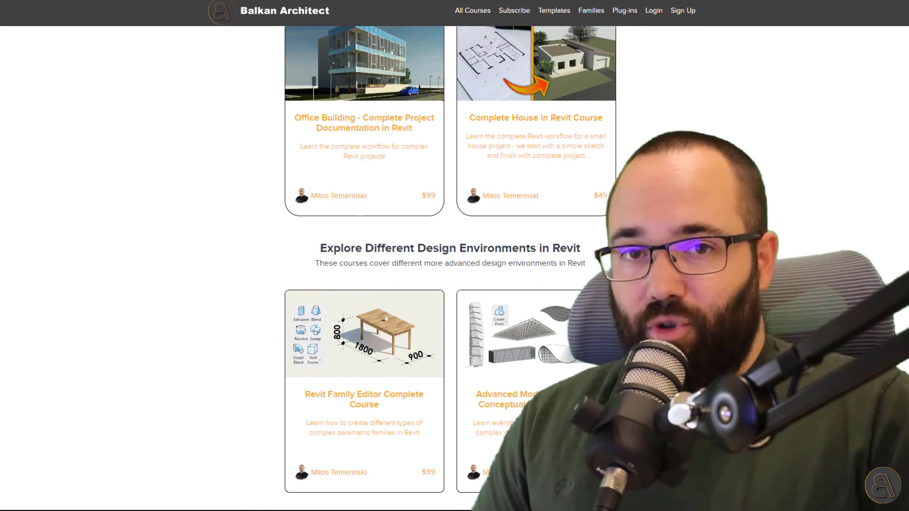
Open the Advanced Modeling in Revit - Conceptual Massing course and review its topics, projects and curriculum
left_click(567, 367)
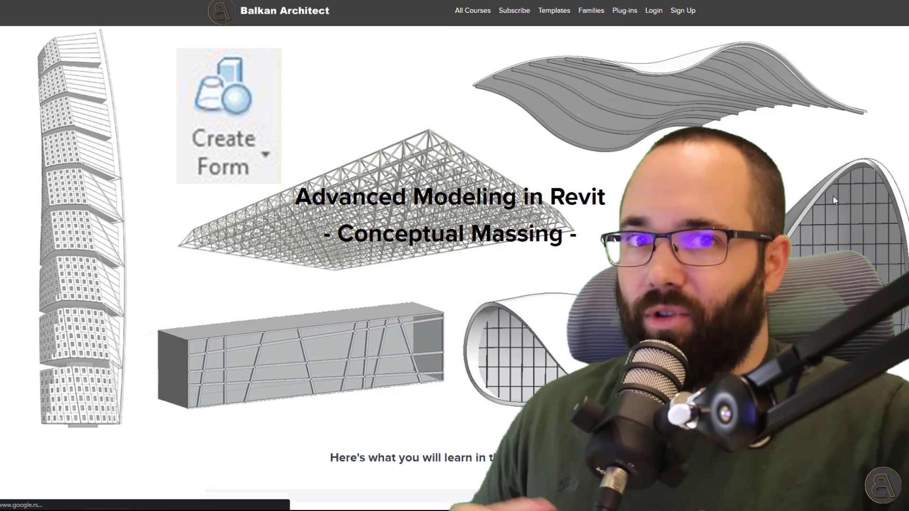
scroll(449, 270, "down", 12)
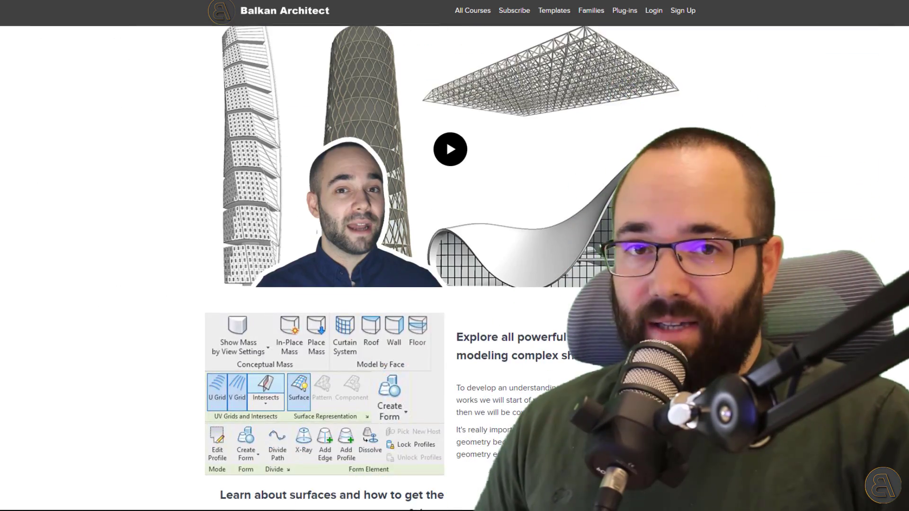
scroll(450, 270, "down", 15)
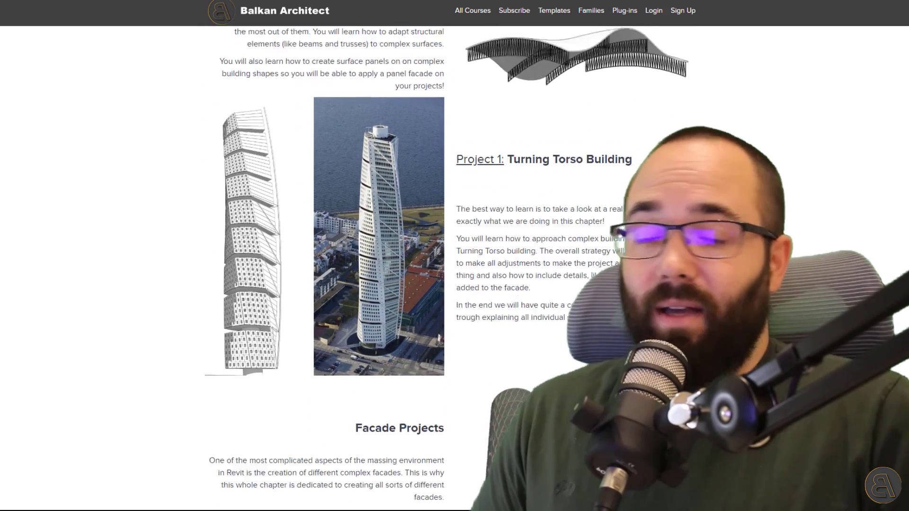
scroll(478, 19, "down", 2)
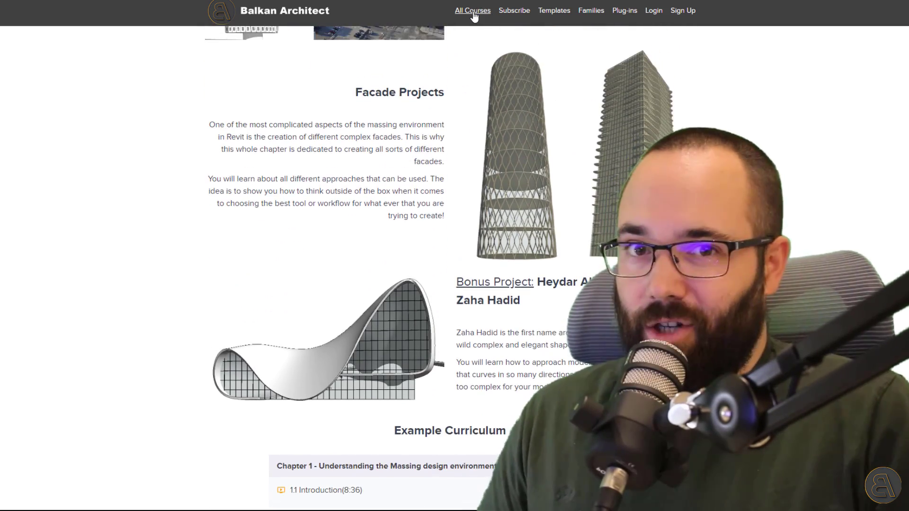
Return to the course list, open the Adaptive Components in Revit course and review its projects and curriculum
left_click(476, 13)
scroll(449, 270, "down", 20)
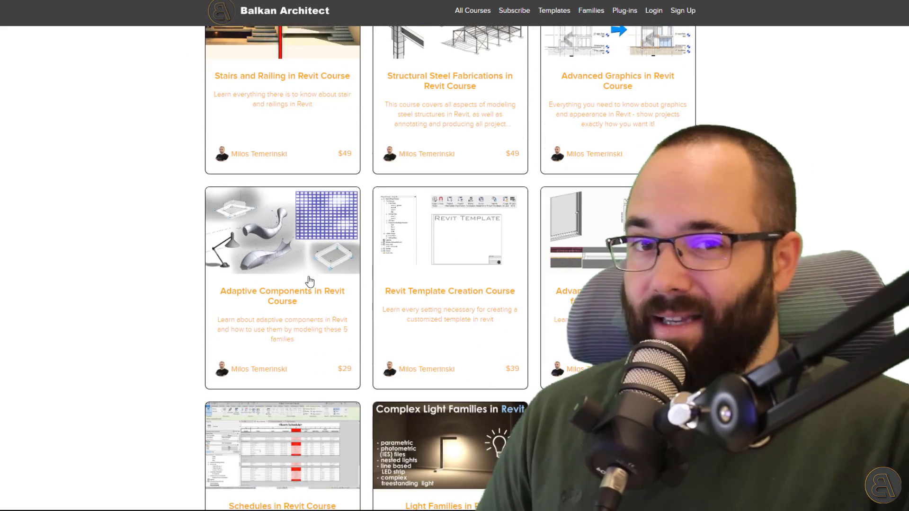
left_click(318, 288)
scroll(850, 201, "down", 10)
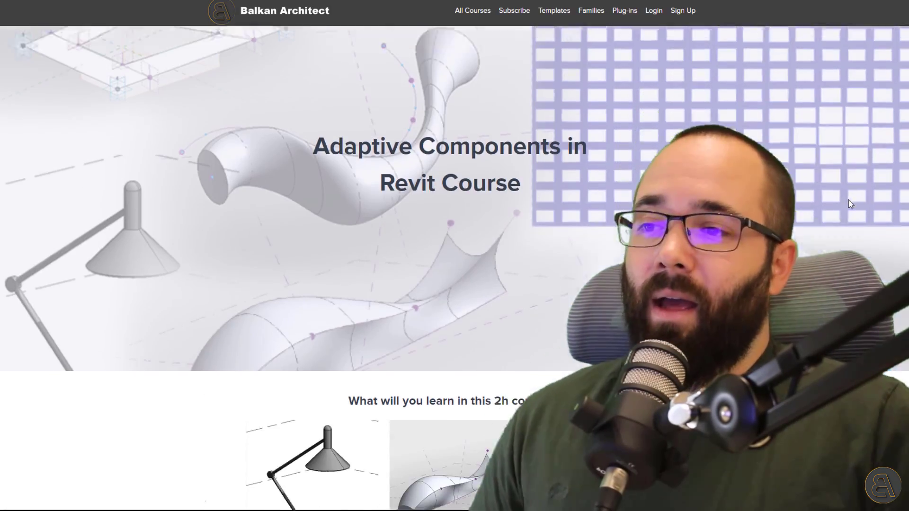
scroll(849, 200, "down", 3)
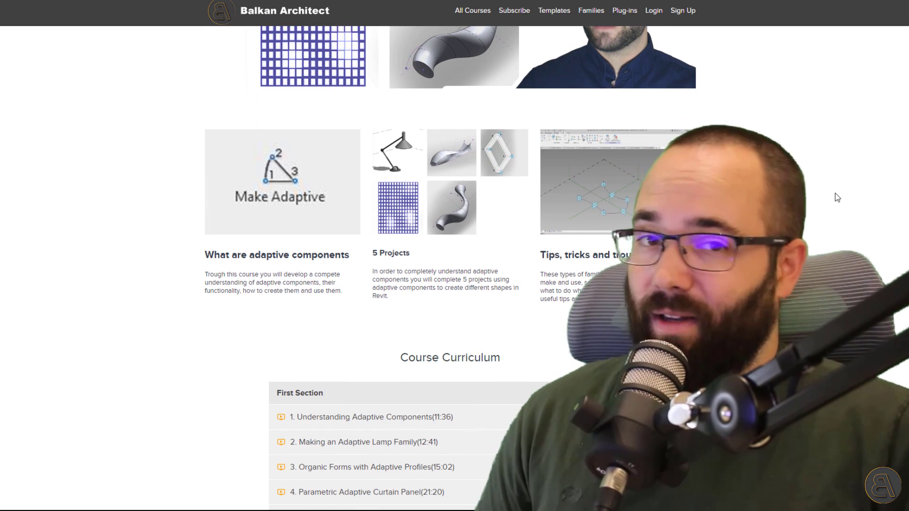
scroll(817, 232, "up", 3)
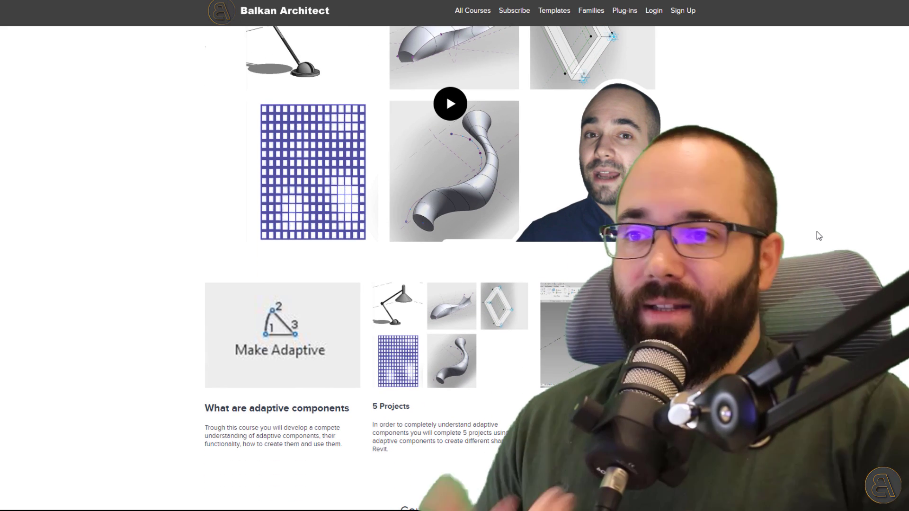
scroll(816, 231, "up", 5)
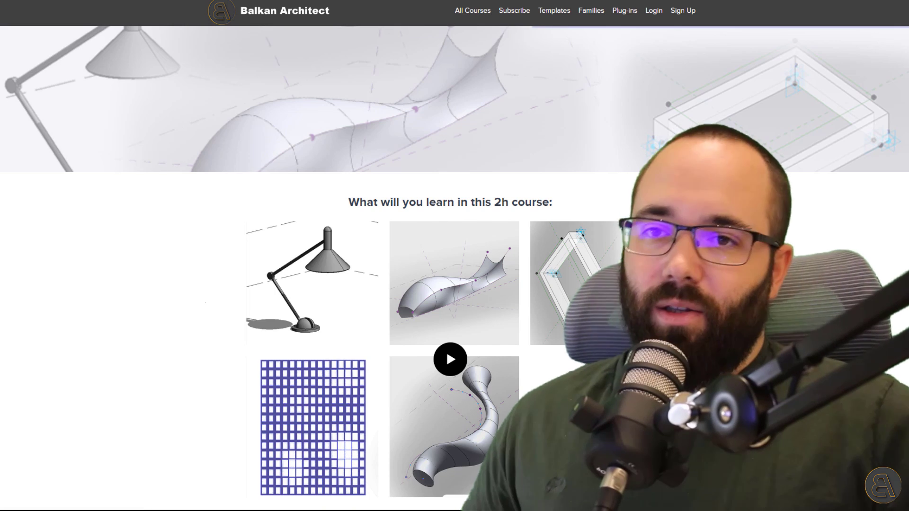
left_click(423, 31)
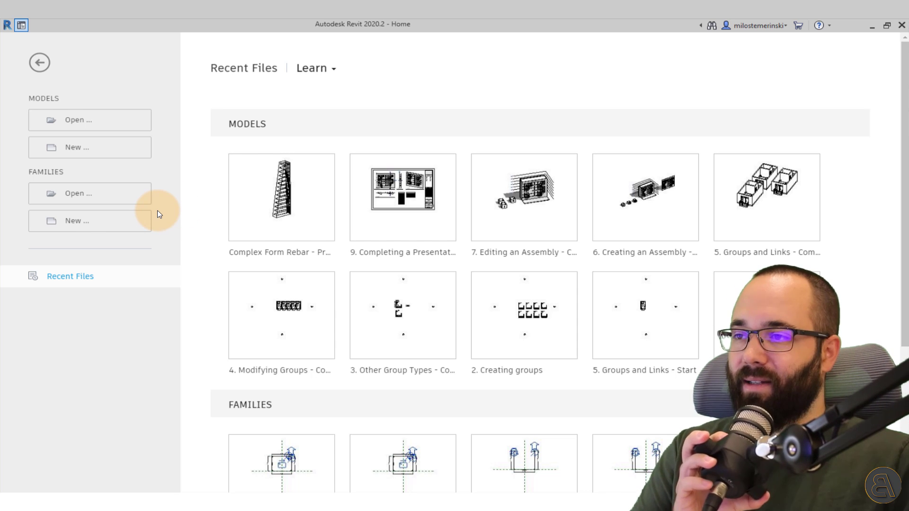
Create a new Revit project from the Architecture Design Template - Metric template
left_click(66, 151)
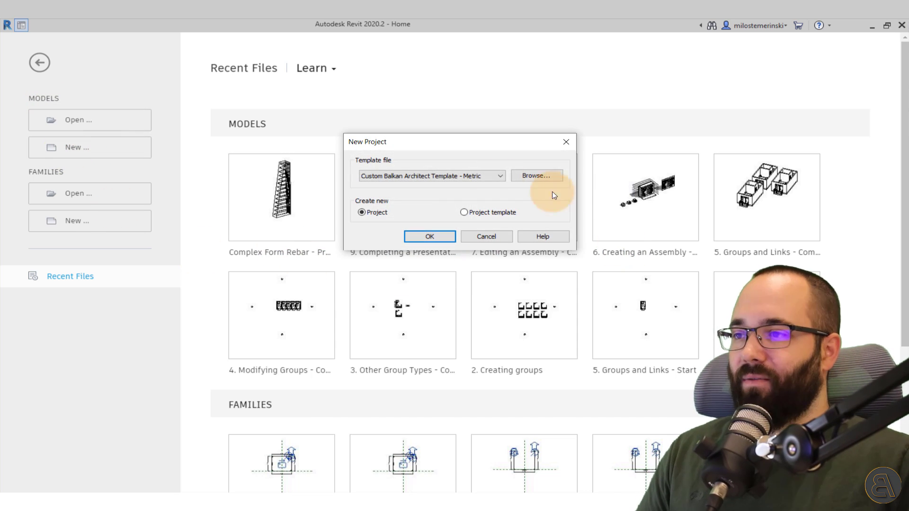
left_click(418, 178)
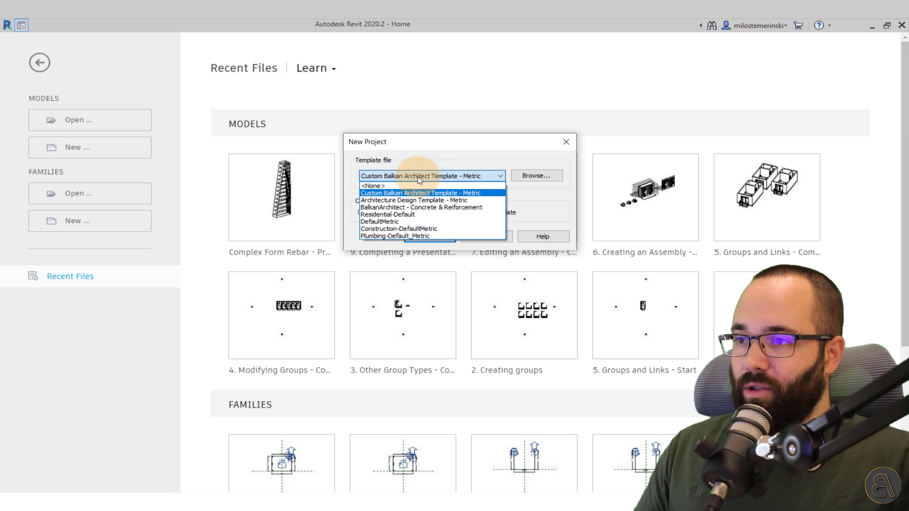
left_click(392, 200)
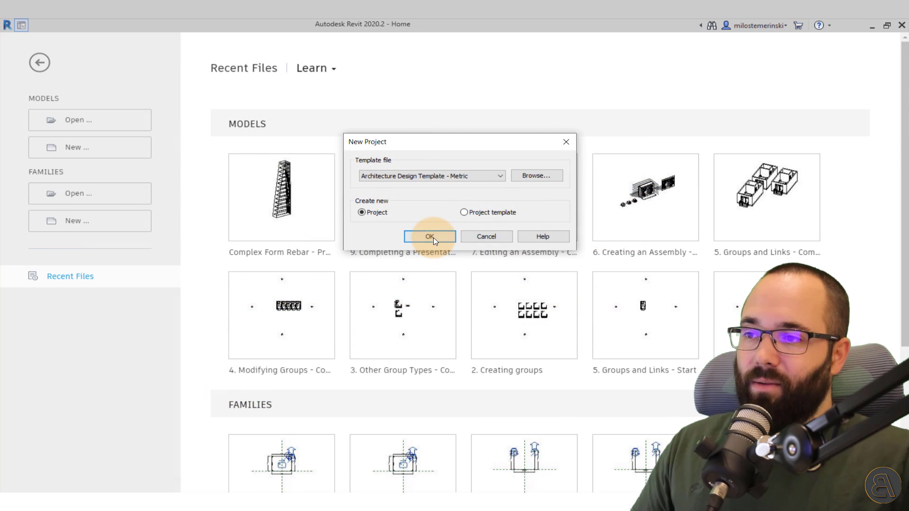
left_click(434, 240)
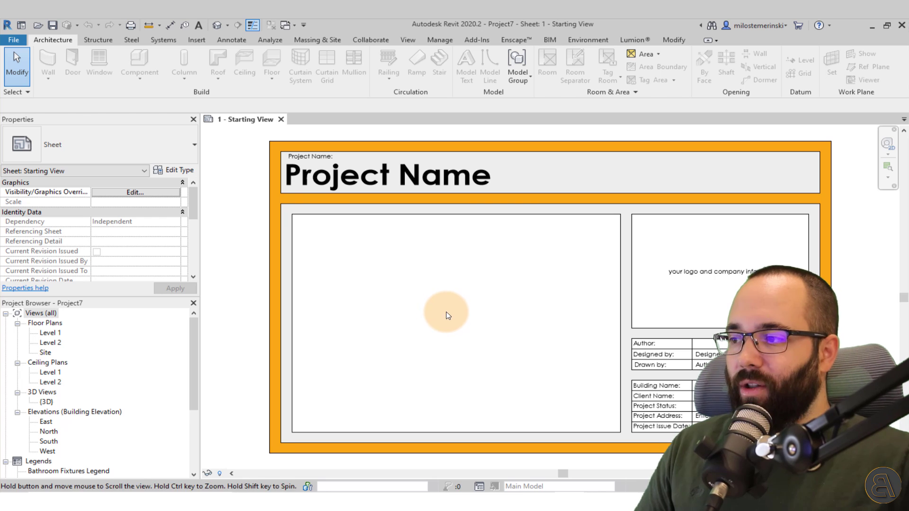
Open the Level 1 floor plan and close the Starting View sheet
middle_click_drag(448, 316, 411, 312)
double_click(50, 333)
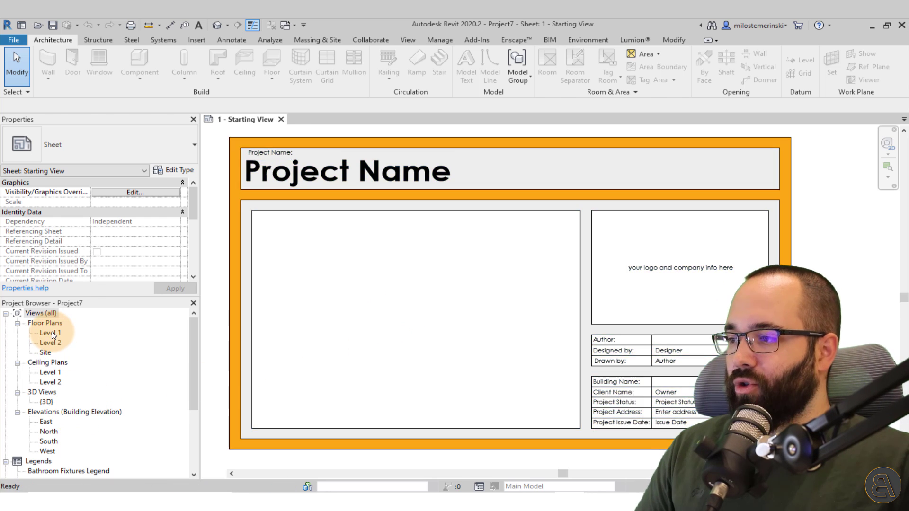
left_click(277, 120)
middle_click_drag(511, 327, 421, 328)
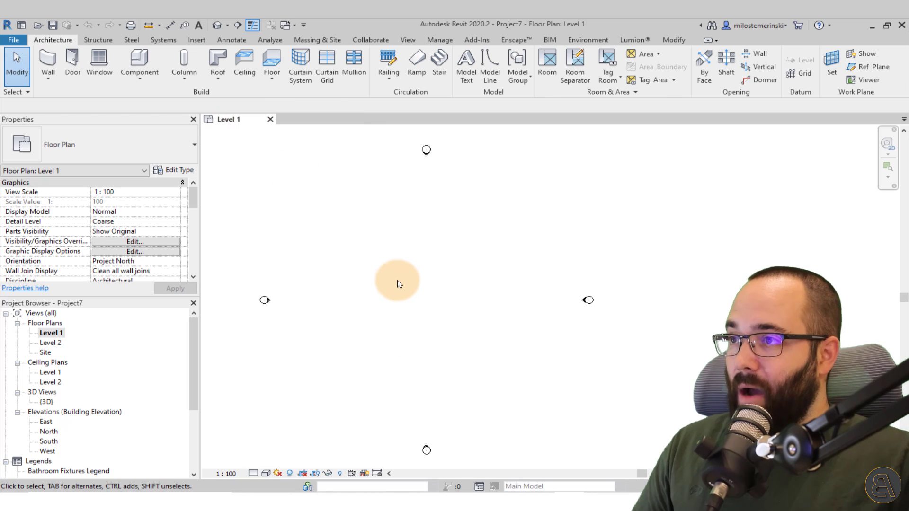
Turn on Show Mass Form and Floors and start an in-place mass named Mass 1
left_click(328, 41)
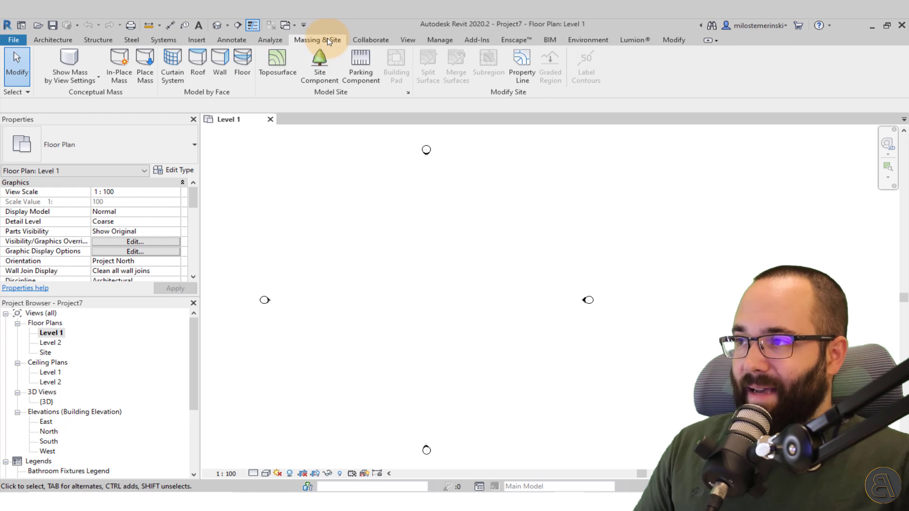
left_click(63, 59)
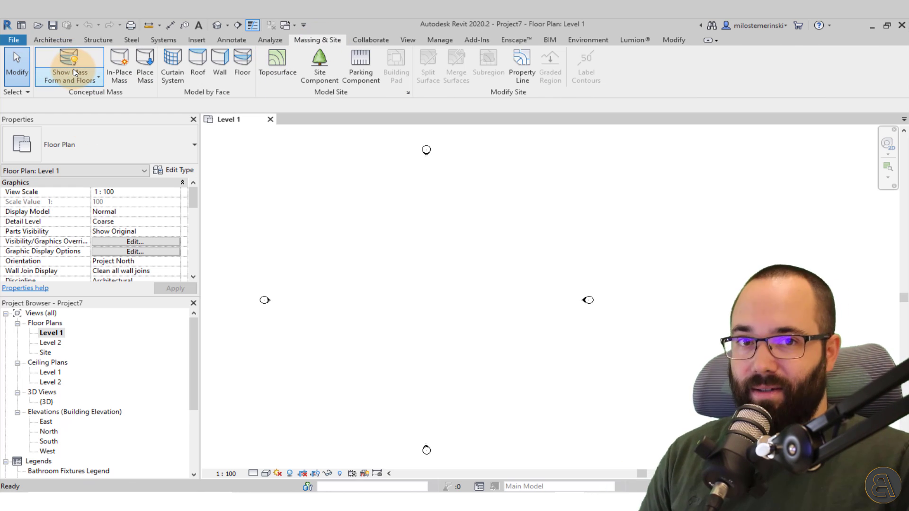
left_click(118, 66)
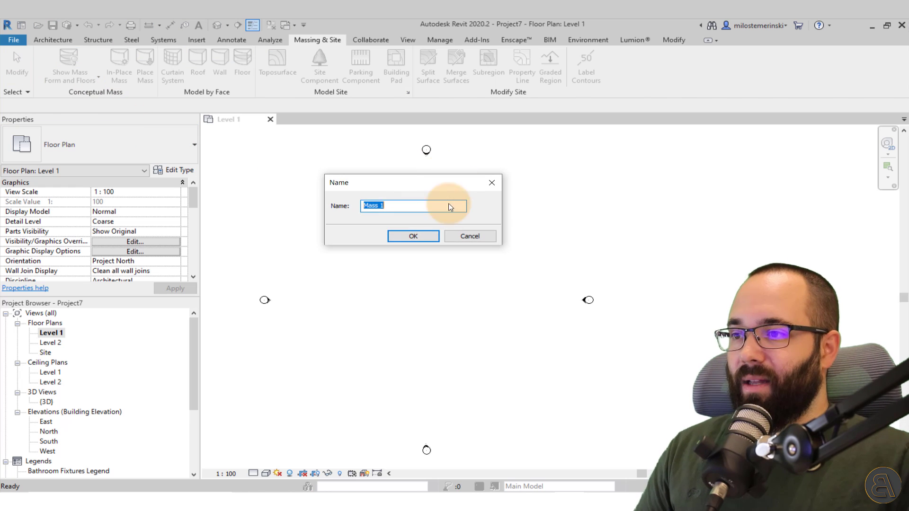
left_click(410, 236)
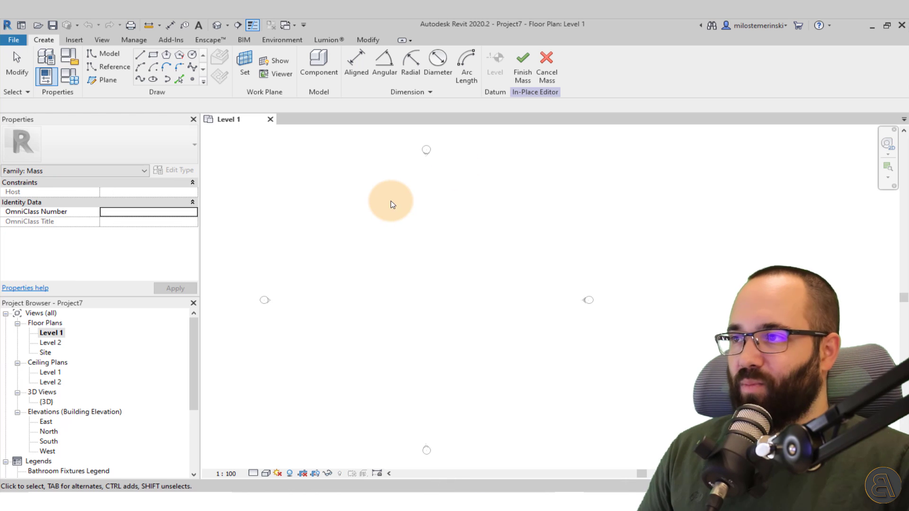
Draw three parallel vertical reference planes of equal length between the elevation markers, the outer two about 2300 apart
left_click(105, 82)
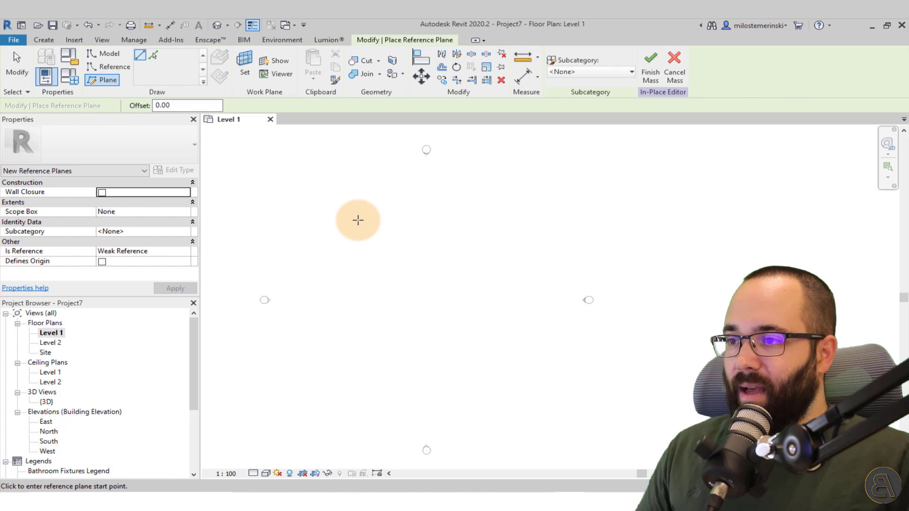
left_click(354, 216)
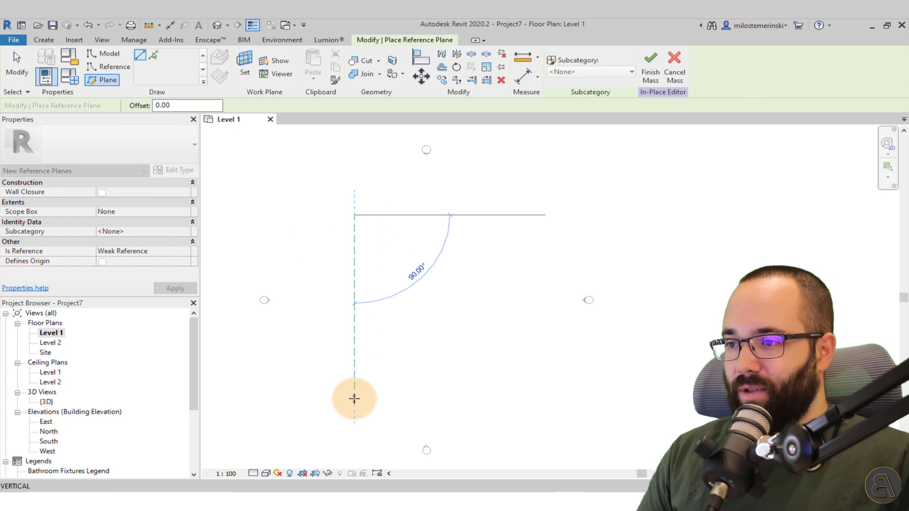
left_click(355, 397)
left_click(433, 214)
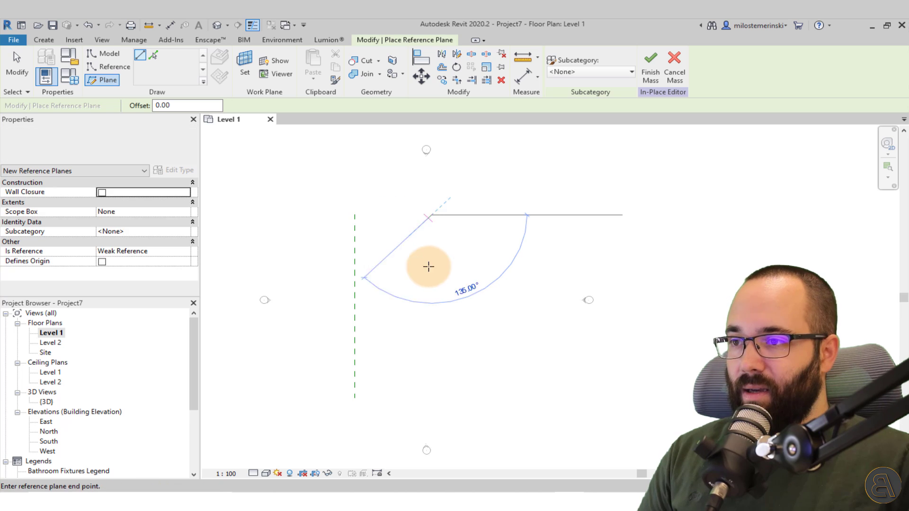
left_click(430, 397)
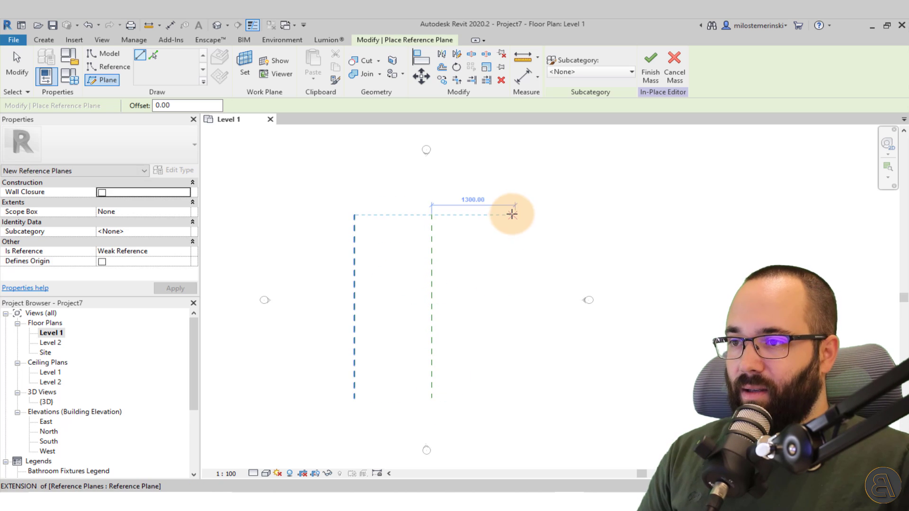
left_click(501, 214)
left_click(502, 398)
key("Escape")
key("Escape")
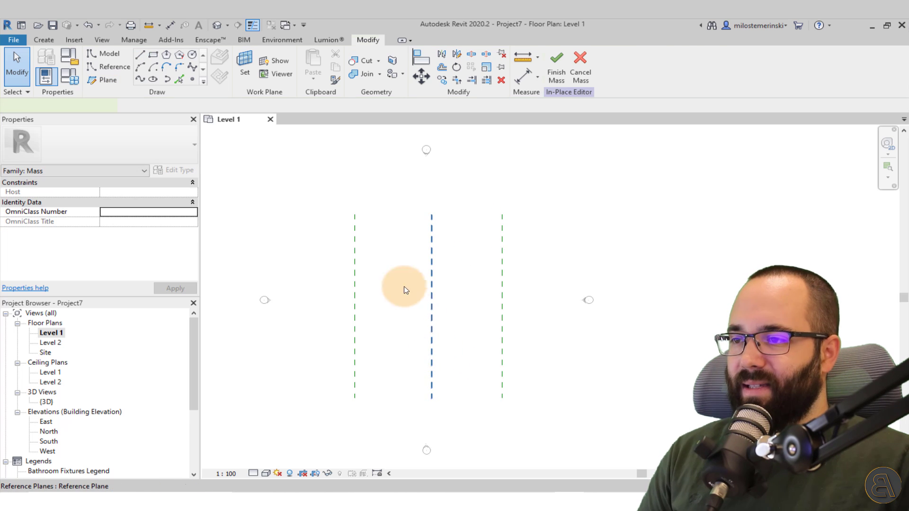
Set the distance between the left and middle reference planes to 700 by moving the middle plane
left_click(429, 317)
left_click(392, 246)
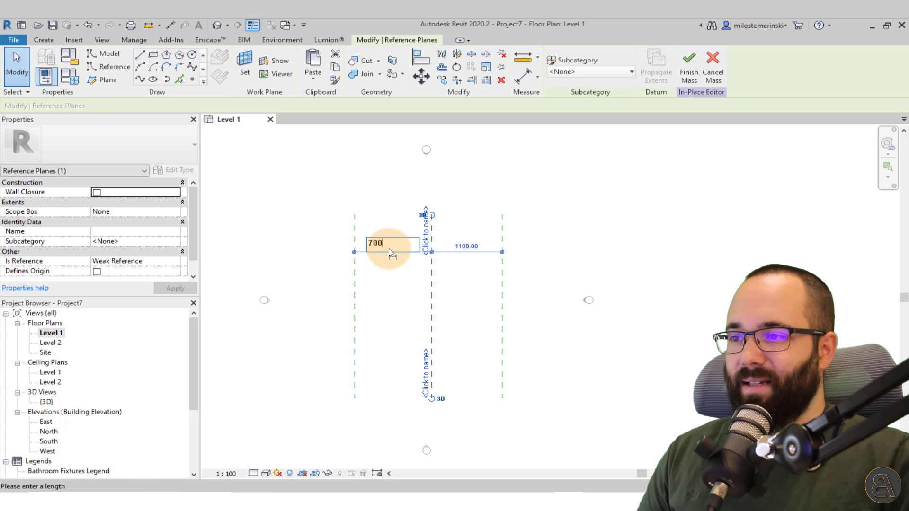
type("700")
key("Return")
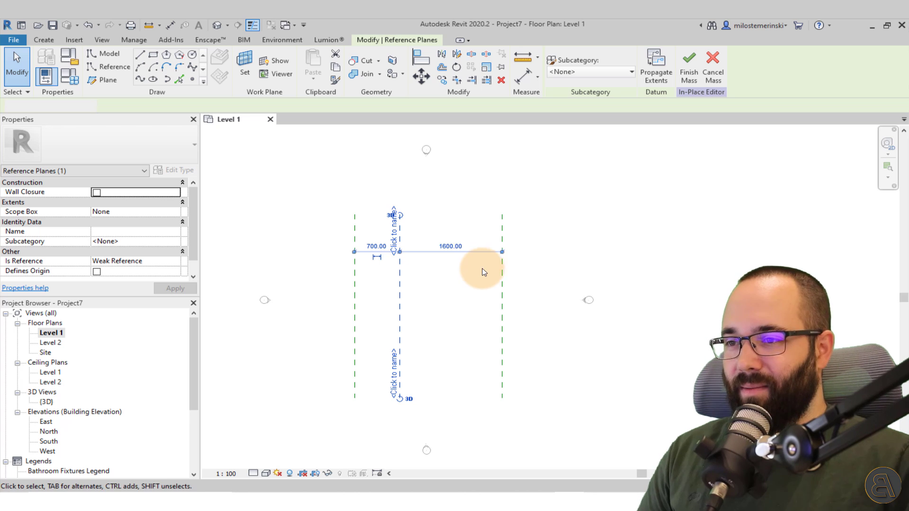
Reposition the middle and right reference planes so that adjacent planes are spaced 1000 apart
left_click(481, 271)
left_click(501, 274)
left_click_drag(400, 284, 420, 284)
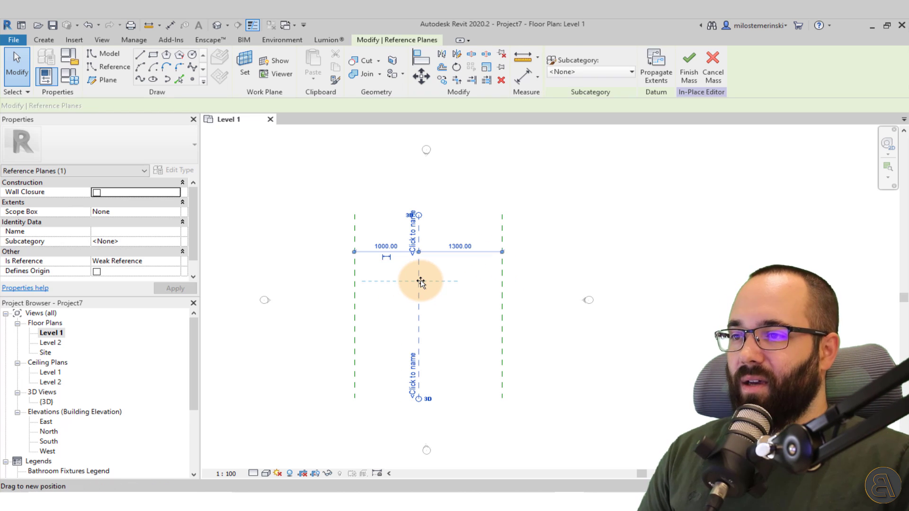
left_click(502, 291)
left_click_drag(497, 299, 483, 298)
left_click(448, 255)
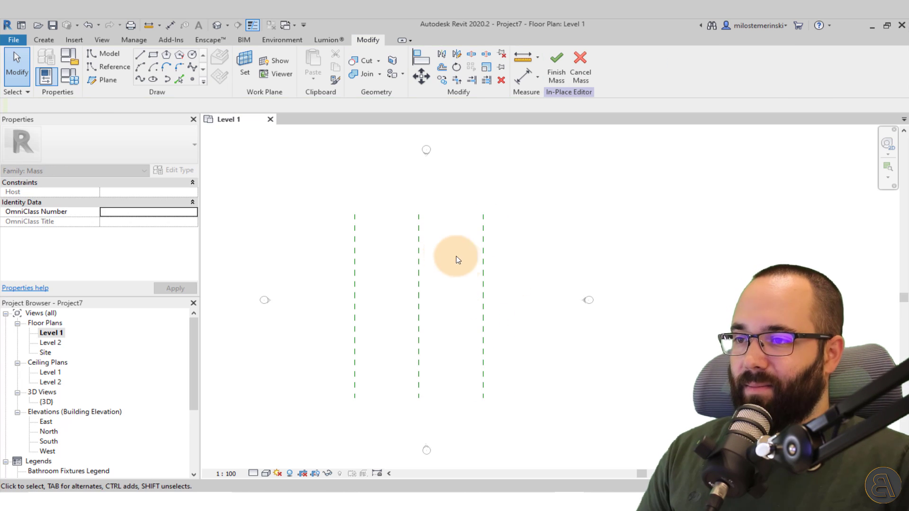
left_click(483, 284)
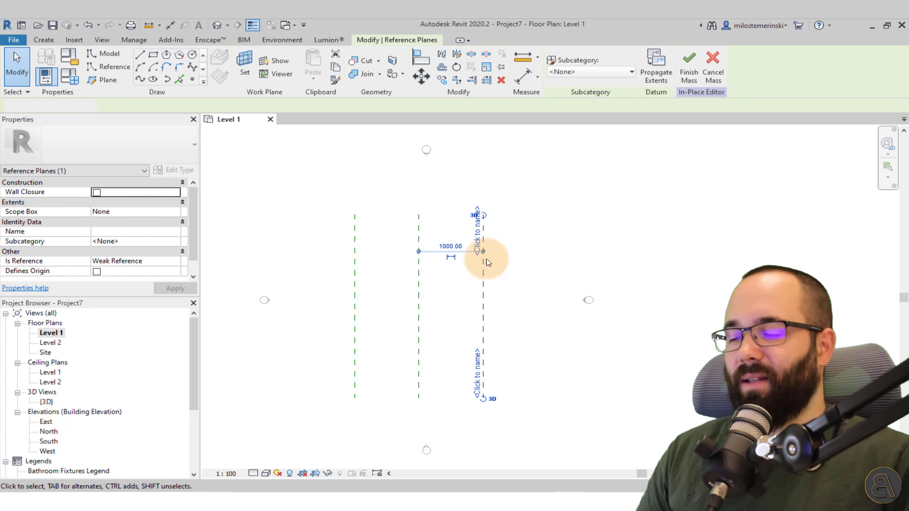
left_click(411, 312)
Name the three vertical reference planes 1, 2 and 3 from left to right
left_click(357, 302)
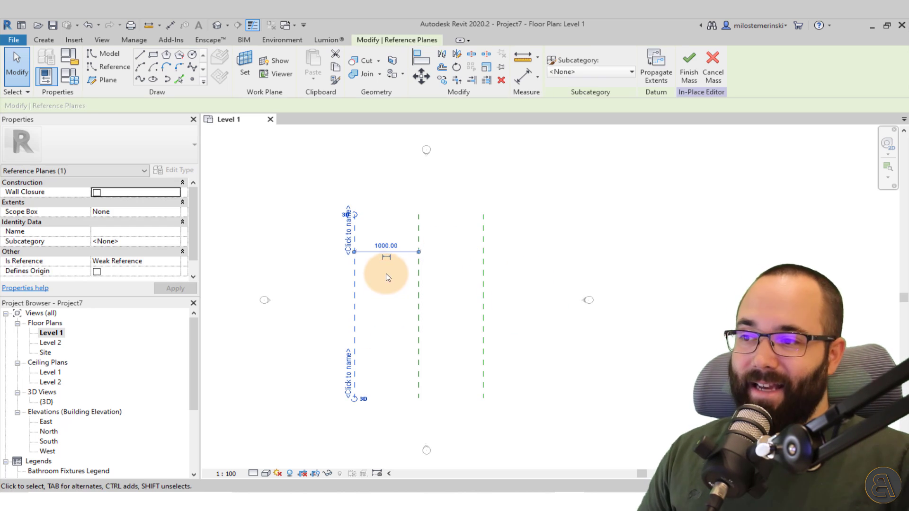
left_click(349, 235)
key("Escape")
left_click(349, 242)
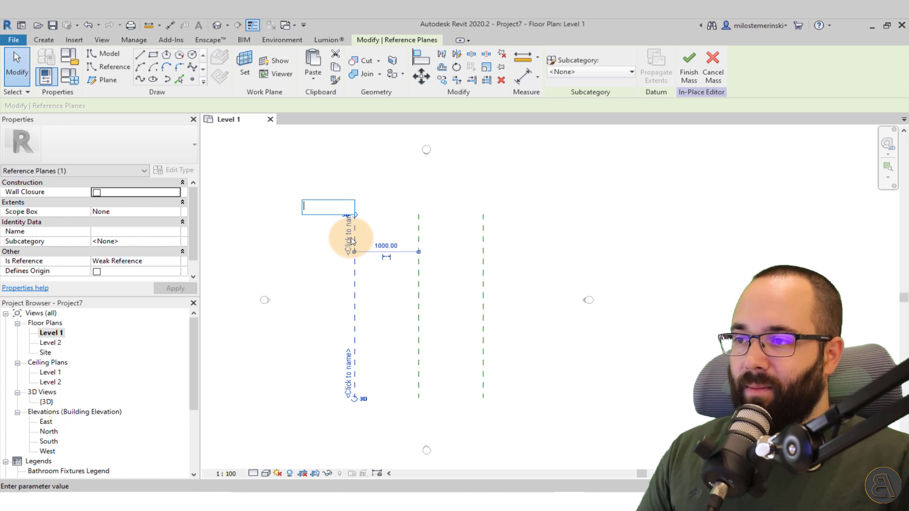
left_click(420, 230)
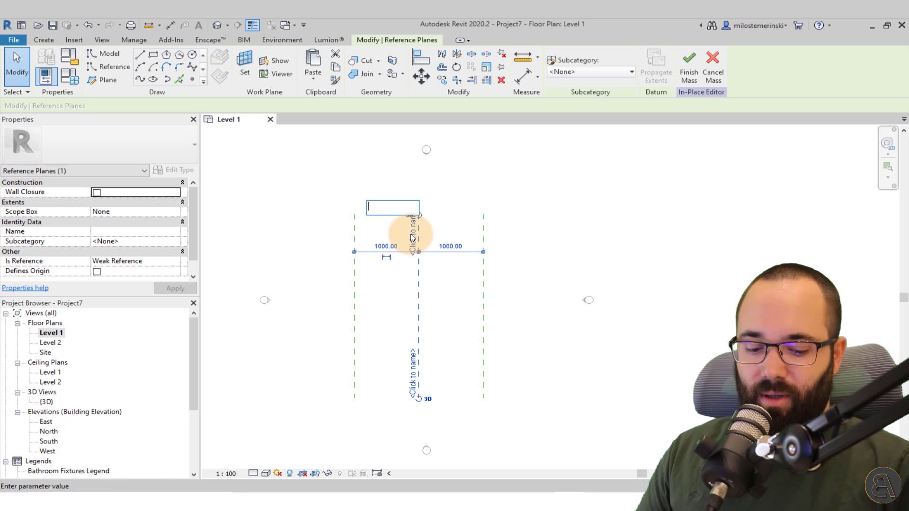
type("2")
key("Return")
left_click(489, 241)
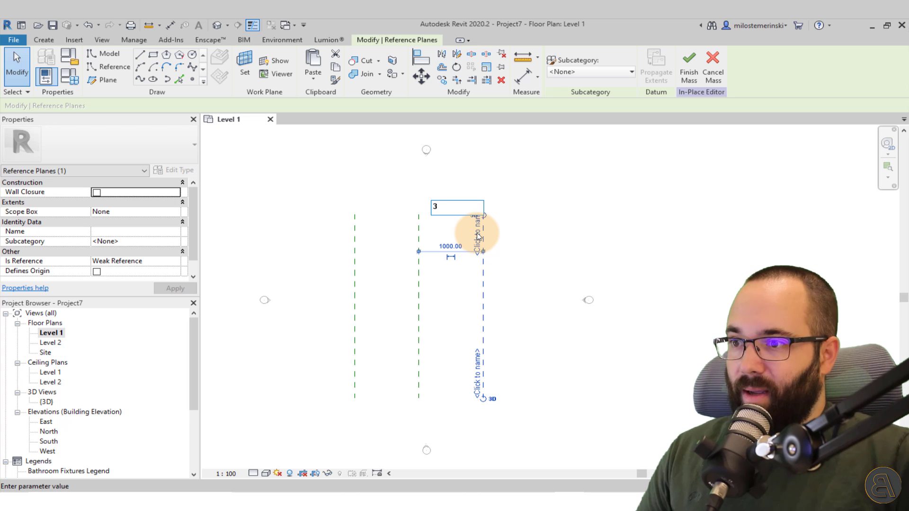
left_click(455, 287)
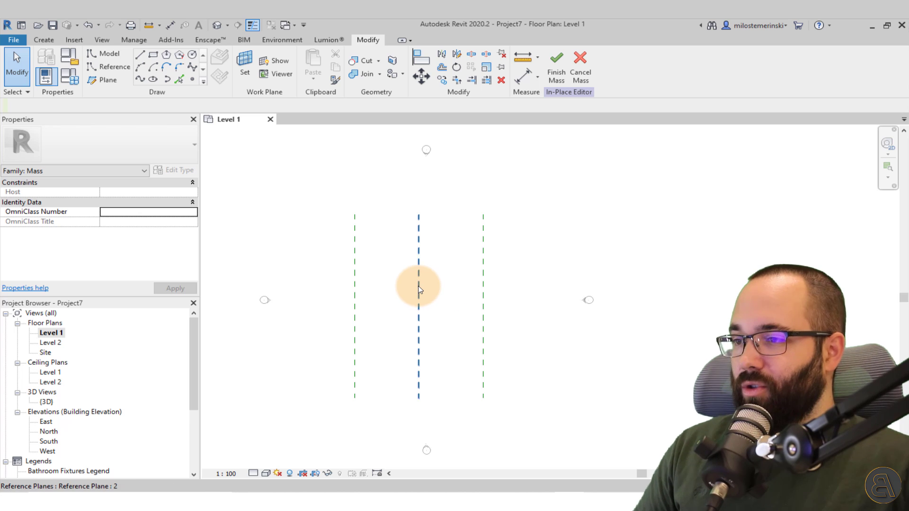
middle_click_drag(436, 319, 469, 315)
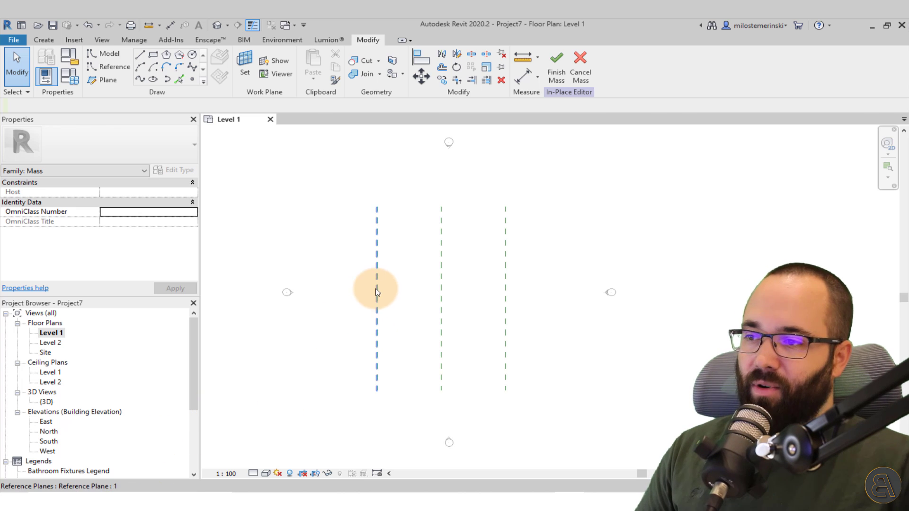
Open the West elevation, start a model rectangle and set Reference Plane : 1 as its work plane
double_click(46, 451)
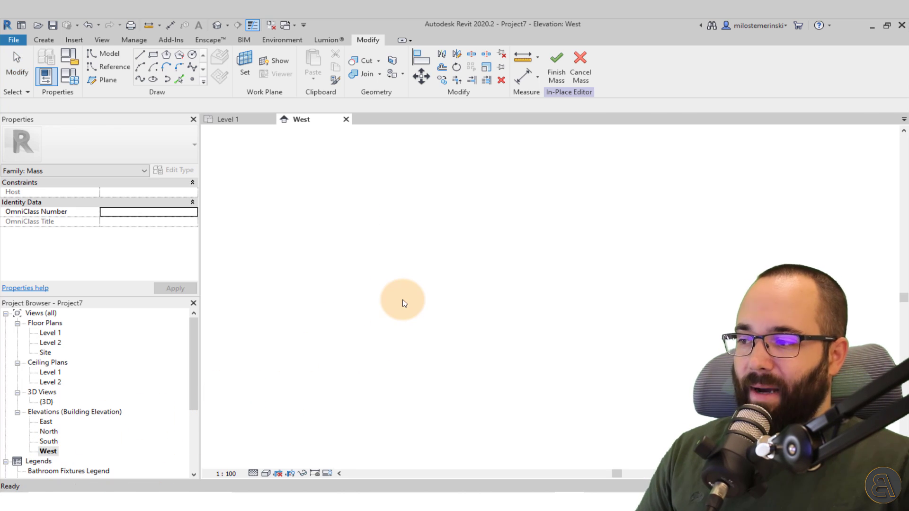
mouse_move(408, 299)
middle_mouse_down()
mouse_move(489, 294)
mouse_move(455, 247)
middle_mouse_up()
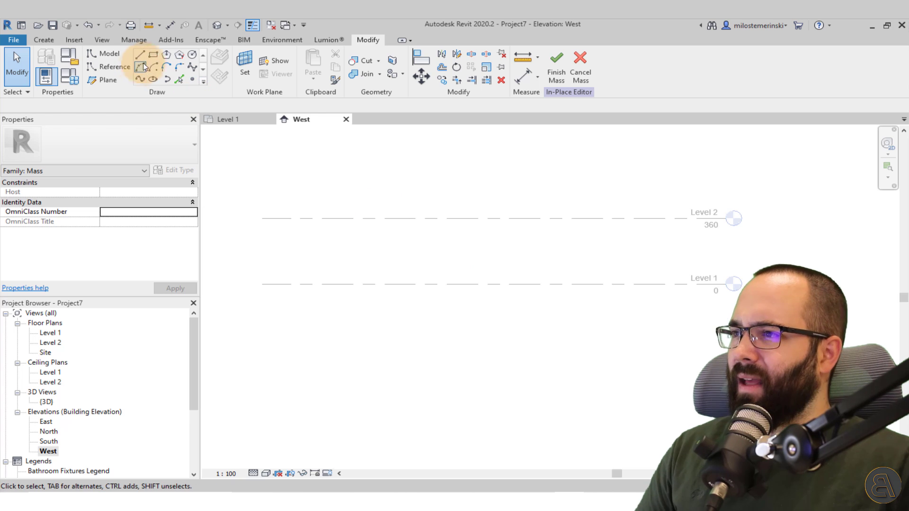
left_click(182, 81)
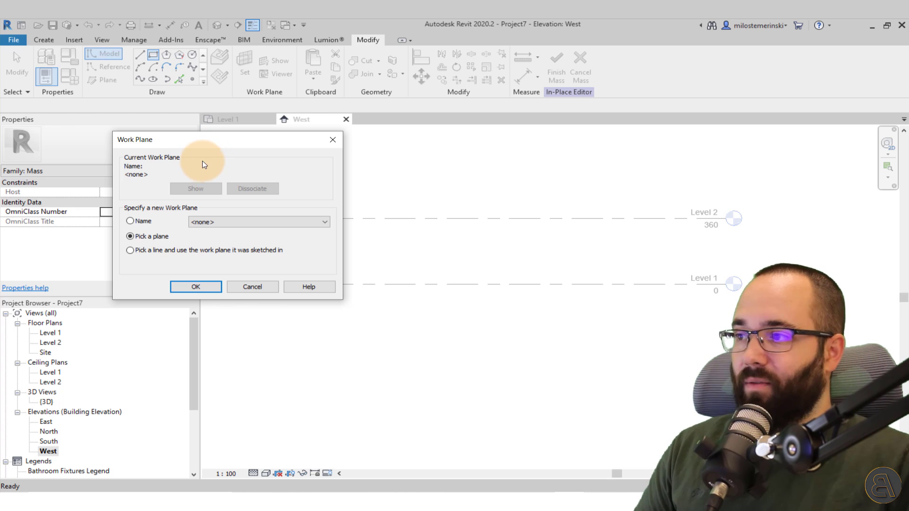
left_click(200, 221)
left_click(137, 220)
left_click(138, 221)
left_click(275, 223)
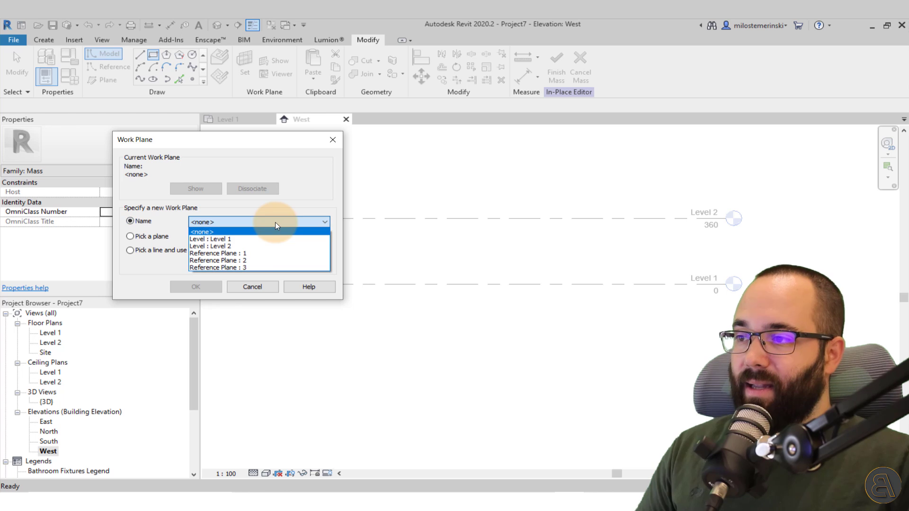
left_click(246, 261)
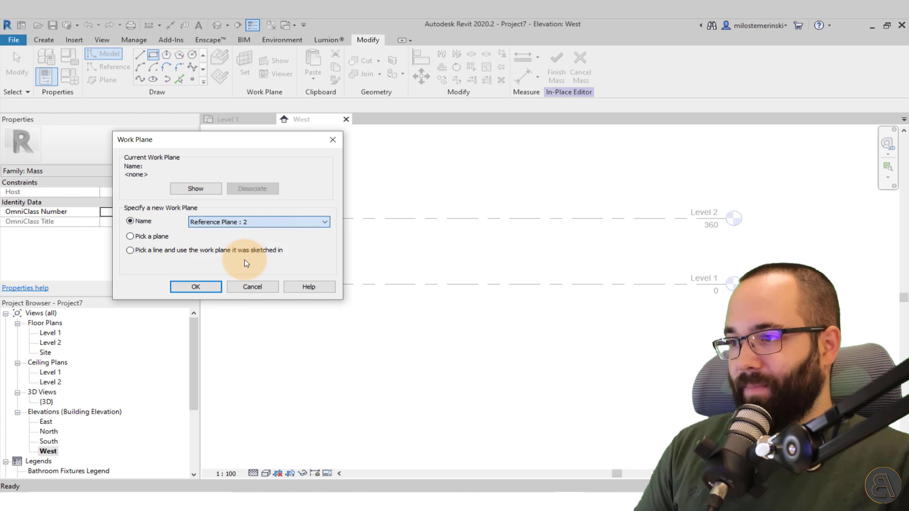
left_click(227, 221)
left_click(221, 252)
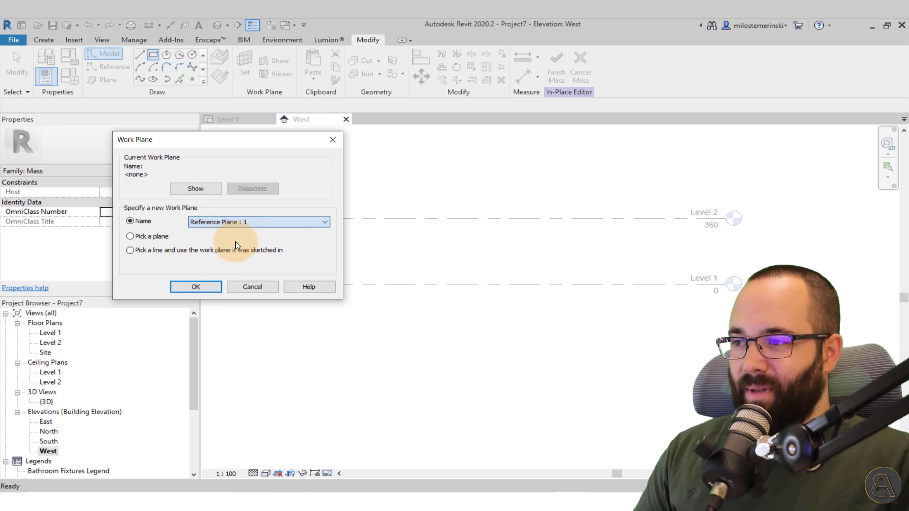
left_click(196, 286)
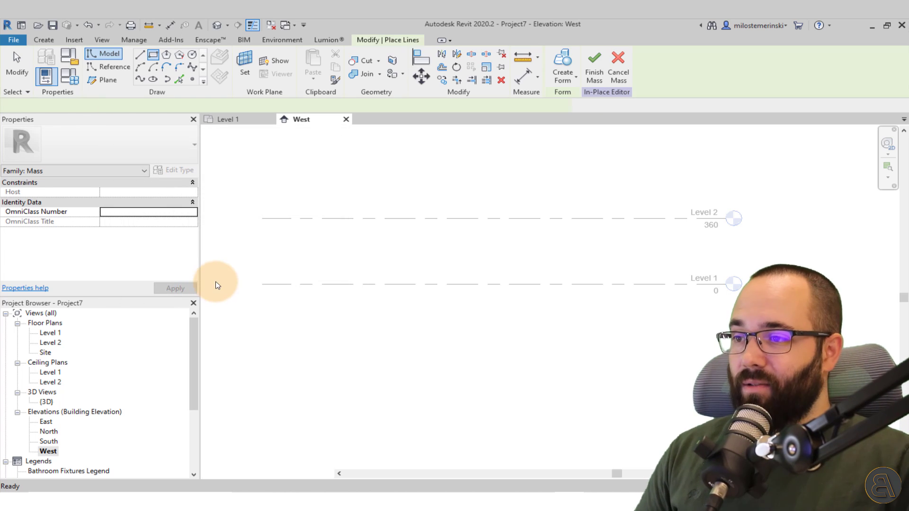
Draw a rectangle crossing Level 1, with its upper edge about 201 below Level 2
scroll(503, 250, "down", 1)
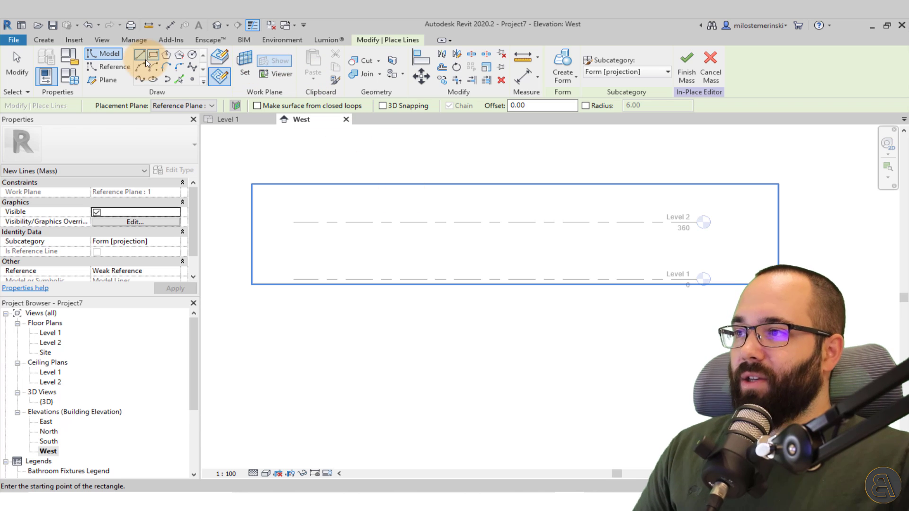
left_click(387, 279)
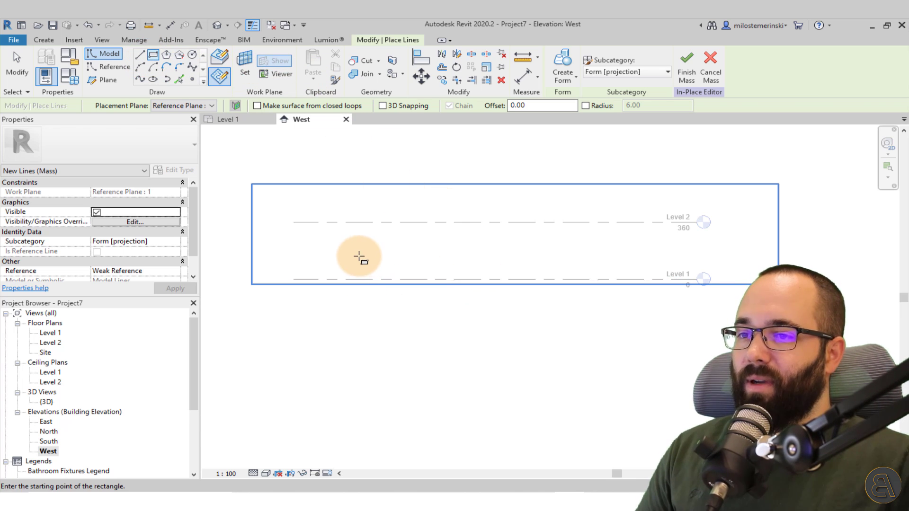
left_click(619, 373)
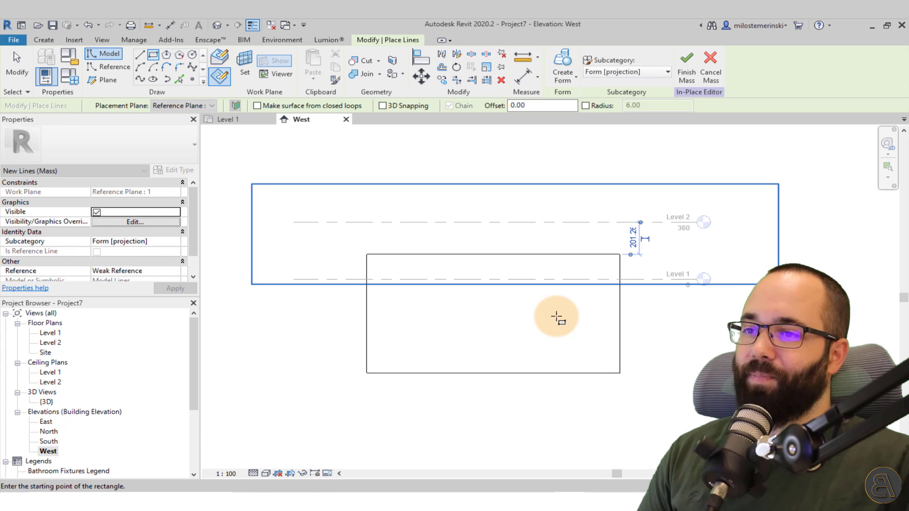
key("Escape")
key("Escape")
Examine the rectangle's placement in the Level 1 plan, the 3D view and the West elevation
left_click(227, 120)
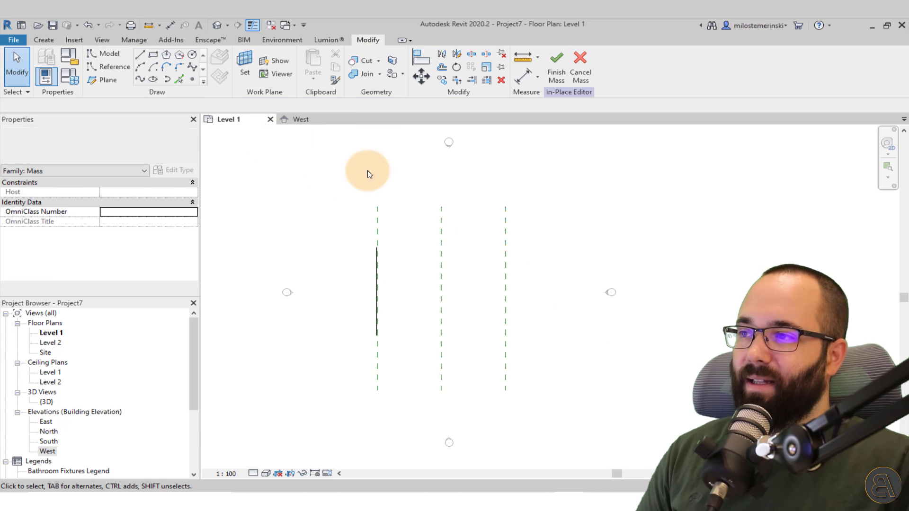
middle_click_drag(592, 303, 554, 271)
left_click(217, 26)
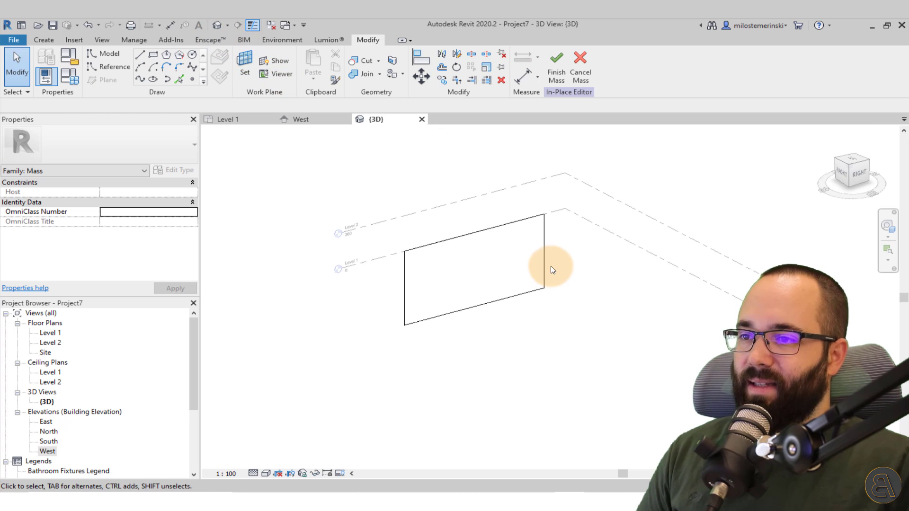
left_click(231, 119)
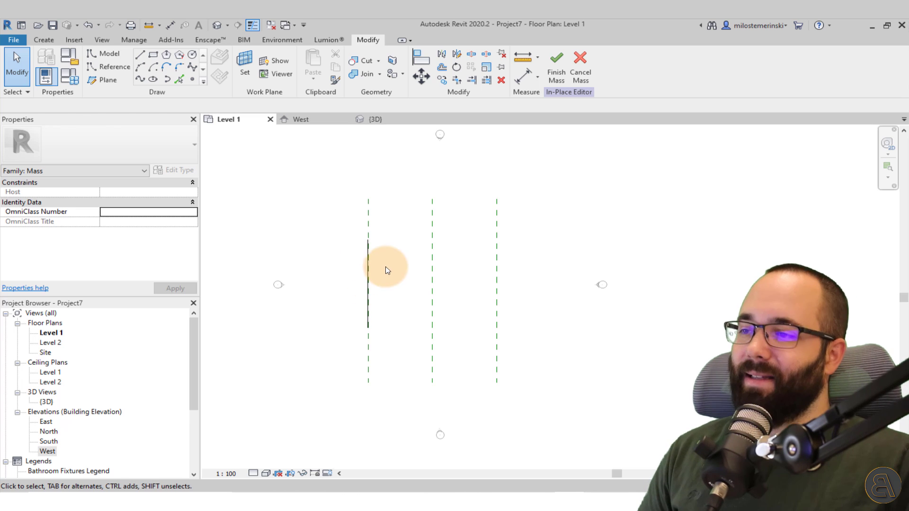
left_click(385, 120)
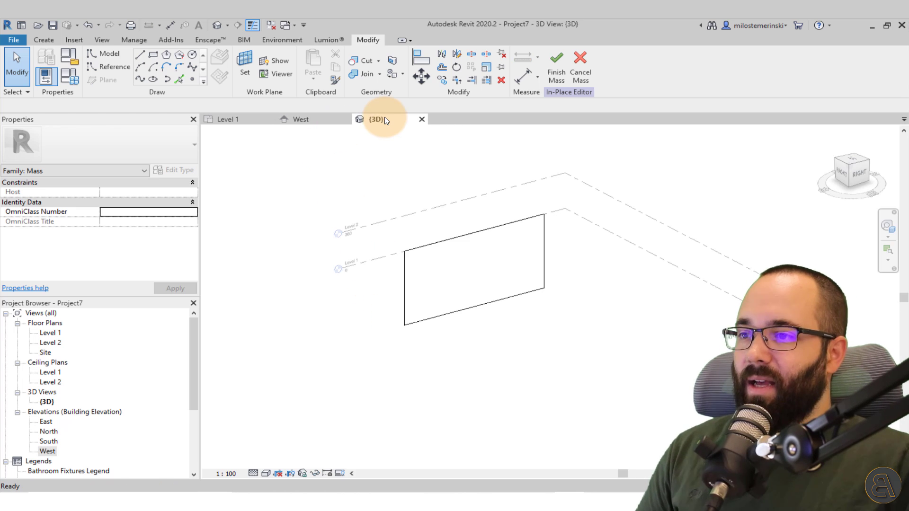
left_click(309, 121)
key("Tab")
left_click(506, 242)
scroll(505, 241, "up", 2)
middle_click_drag(488, 240, 461, 189)
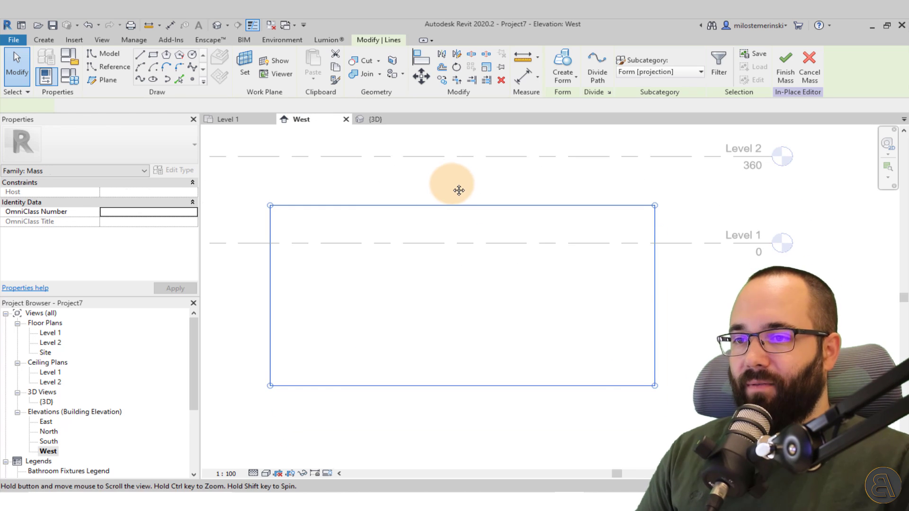
key("Escape")
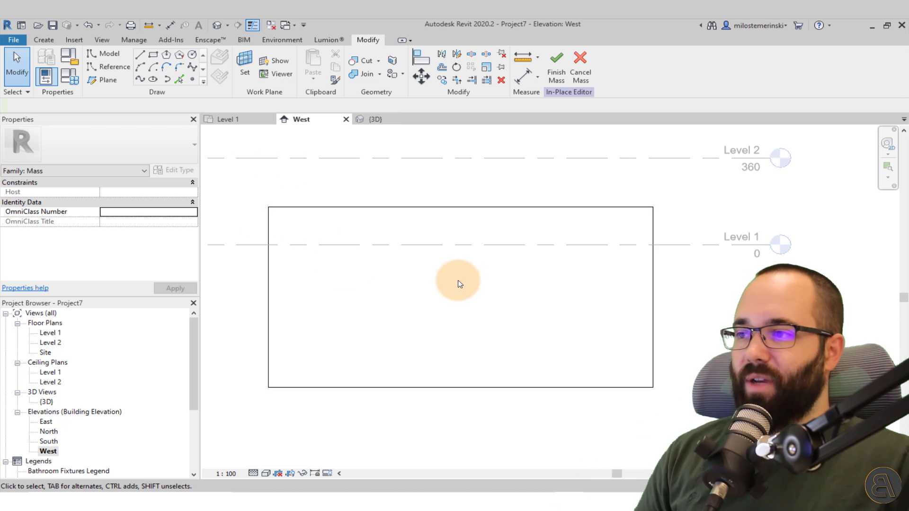
Draw a spline on Reference Plane : 1 from the rectangle's upper-left corner, sloping down to where its right edge meets Level 1
scroll(458, 280, "down", 1)
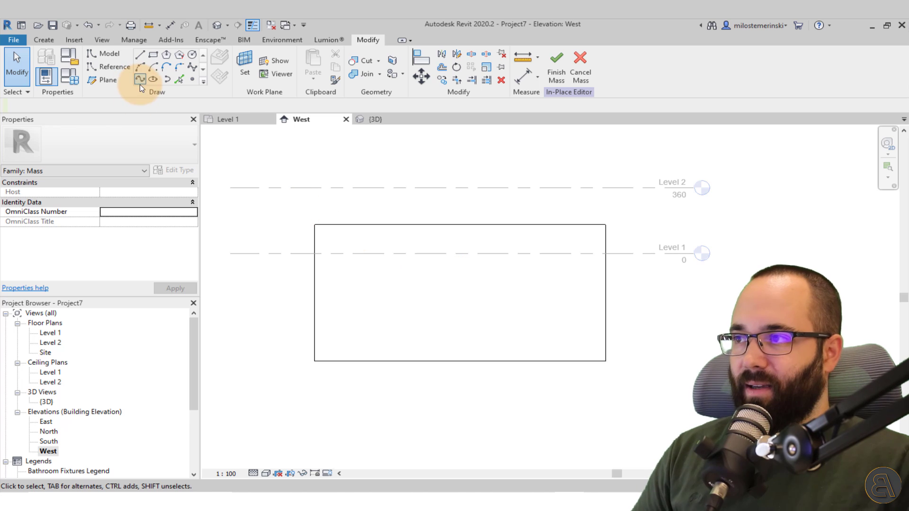
left_click(187, 71)
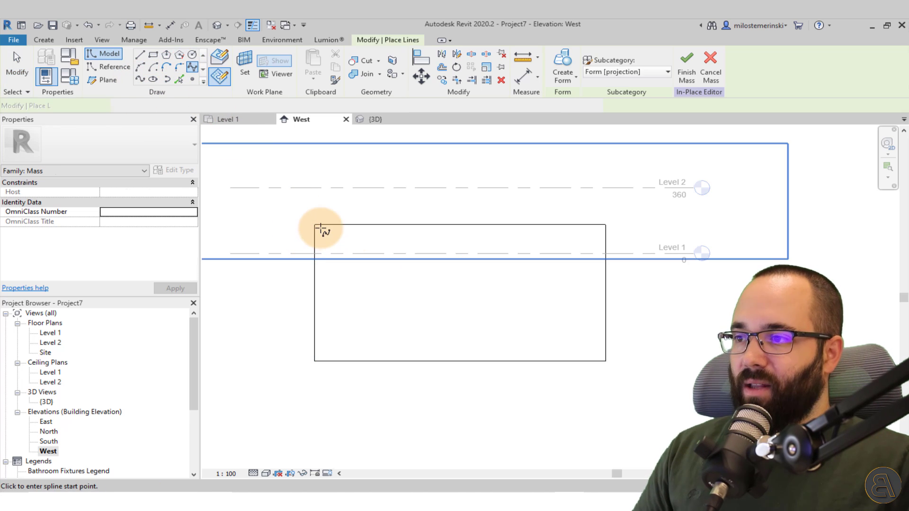
left_click(194, 67)
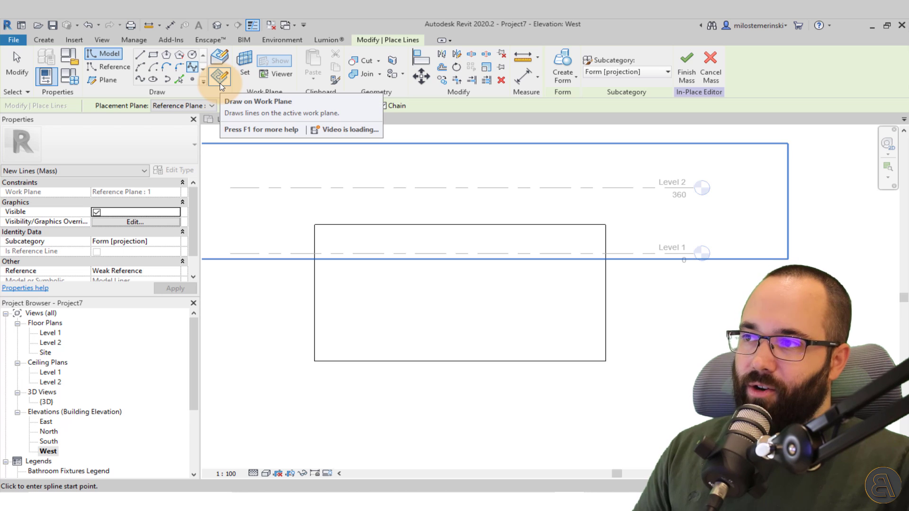
left_click(201, 108)
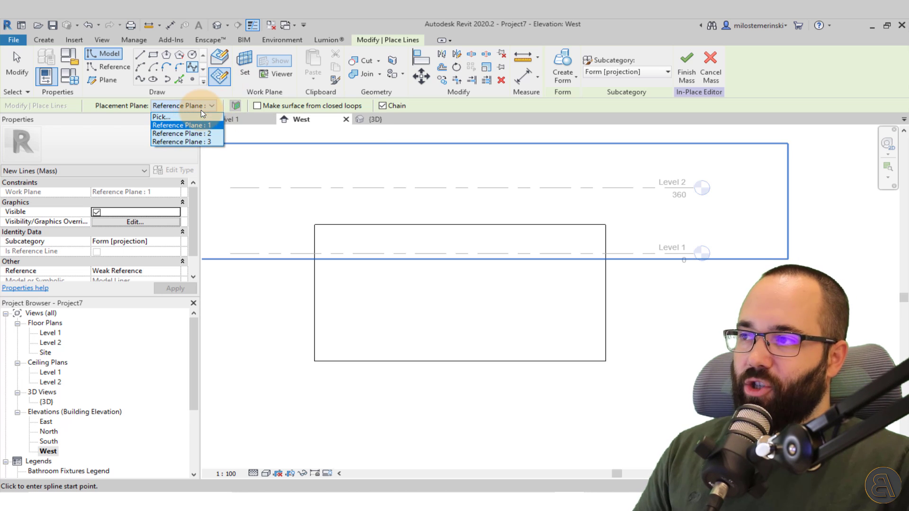
left_click(174, 126)
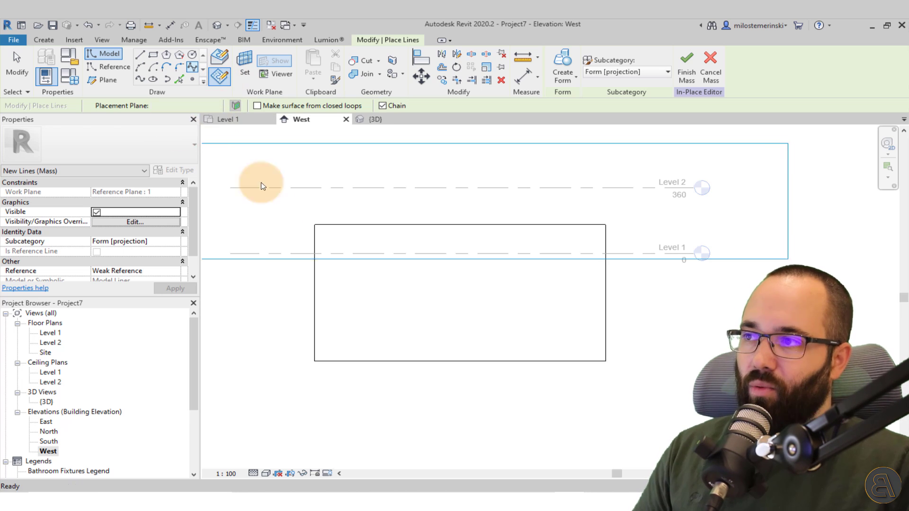
left_click(315, 225)
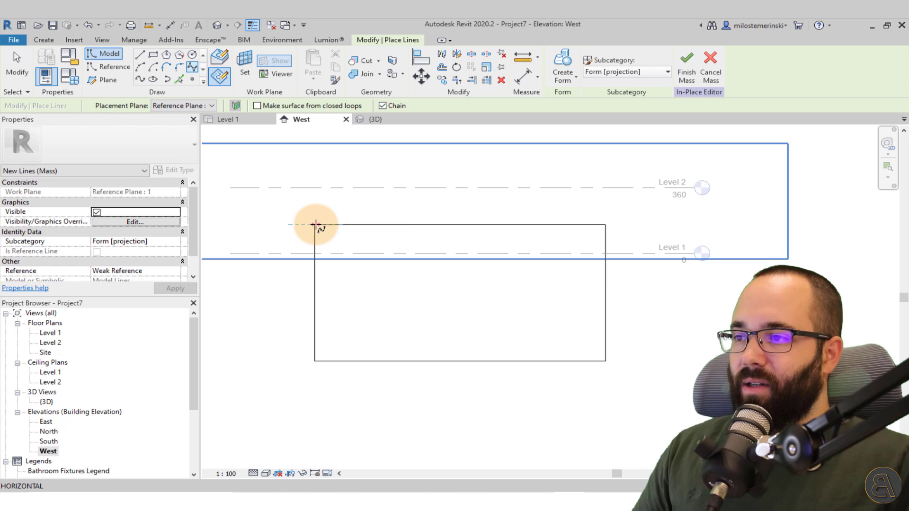
left_click(448, 229)
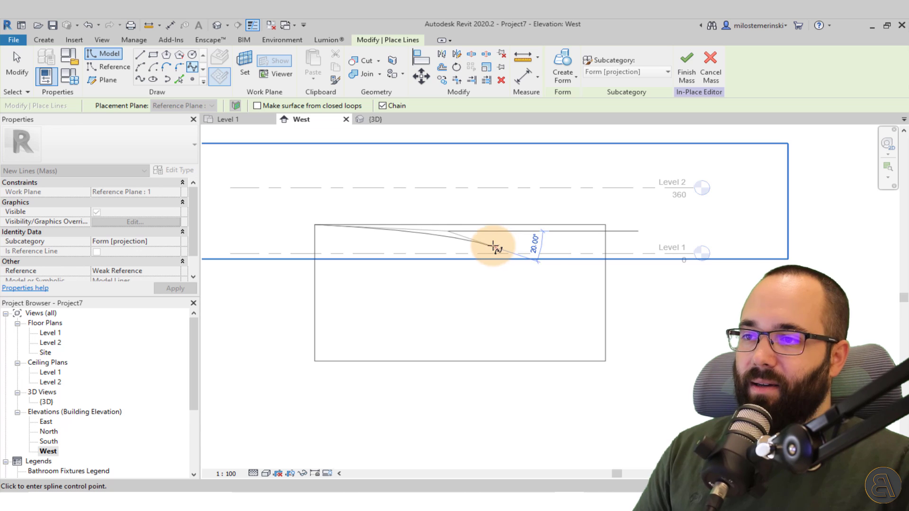
left_click(606, 254)
key("Escape")
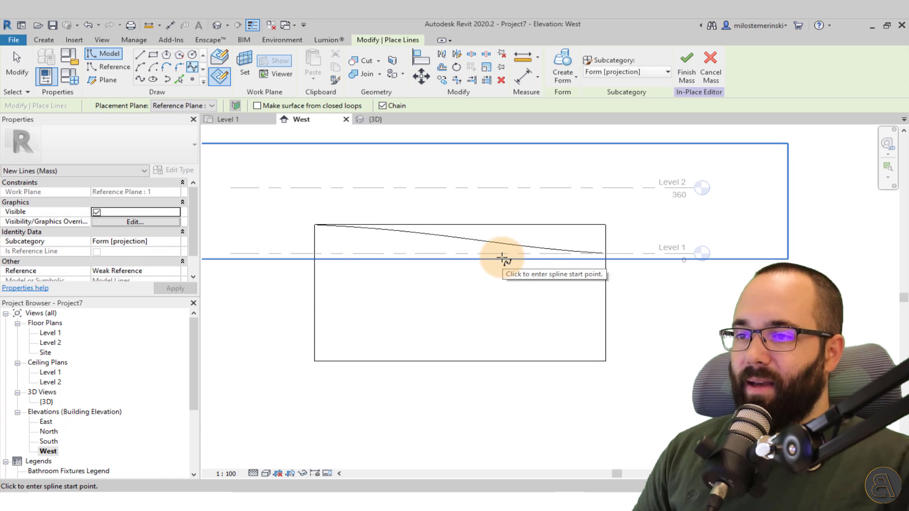
key("Escape")
key("Tab")
left_click(450, 237)
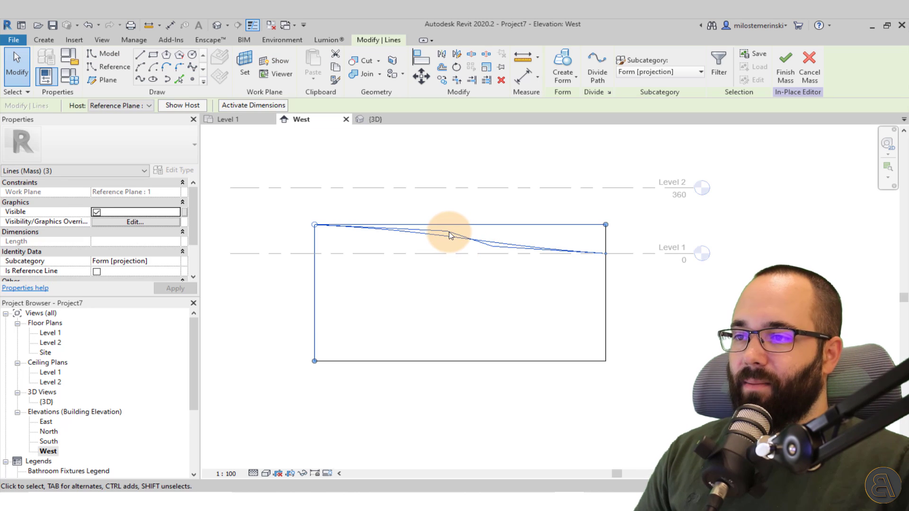
key("Escape")
key("Tab")
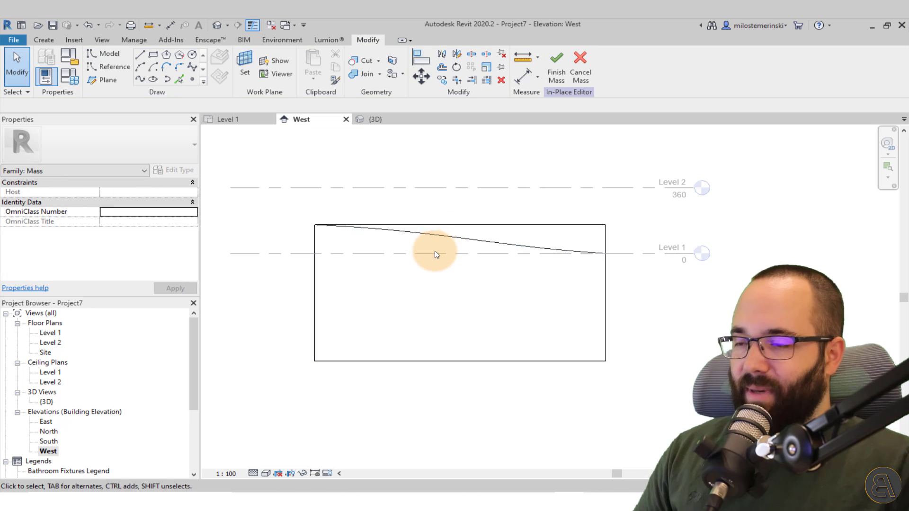
Reshape the spline into a smooth S-curve, aligning its middle control points with the rectangle's top edge and Level 1
scroll(432, 240, "up", 2)
middle_click_drag(432, 246, 456, 244)
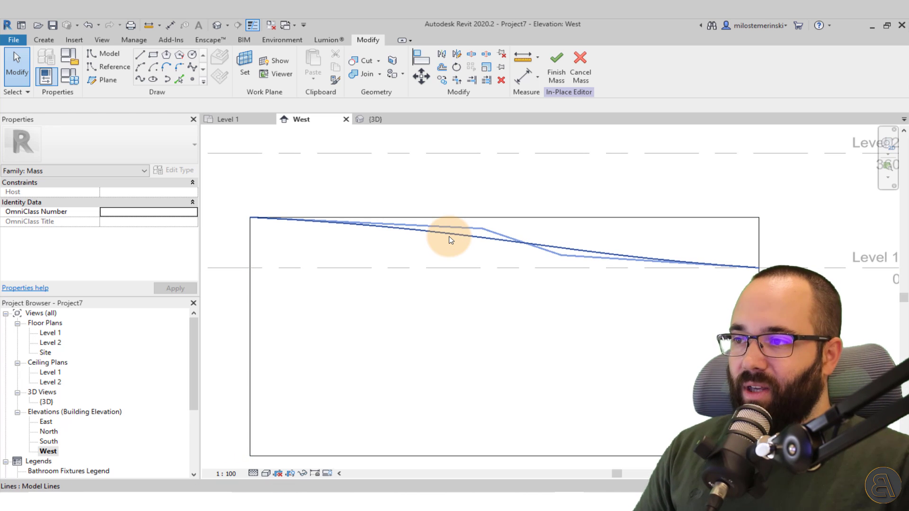
left_click(450, 240)
left_click_drag(481, 230, 474, 217)
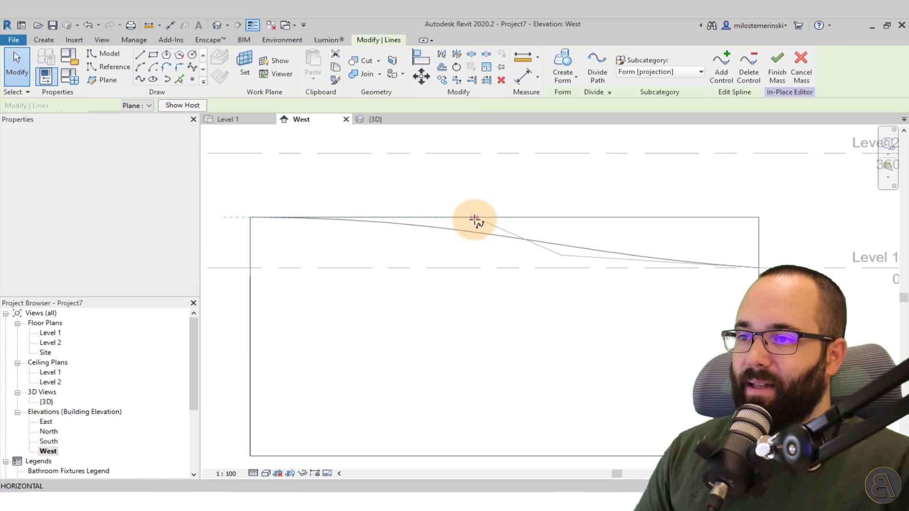
left_click(562, 258)
left_click_drag(560, 254, 528, 270)
left_click(492, 242)
left_click_drag(473, 218, 514, 217)
left_click_drag(517, 268, 519, 271)
left_click(519, 310)
scroll(483, 270, "down", 3)
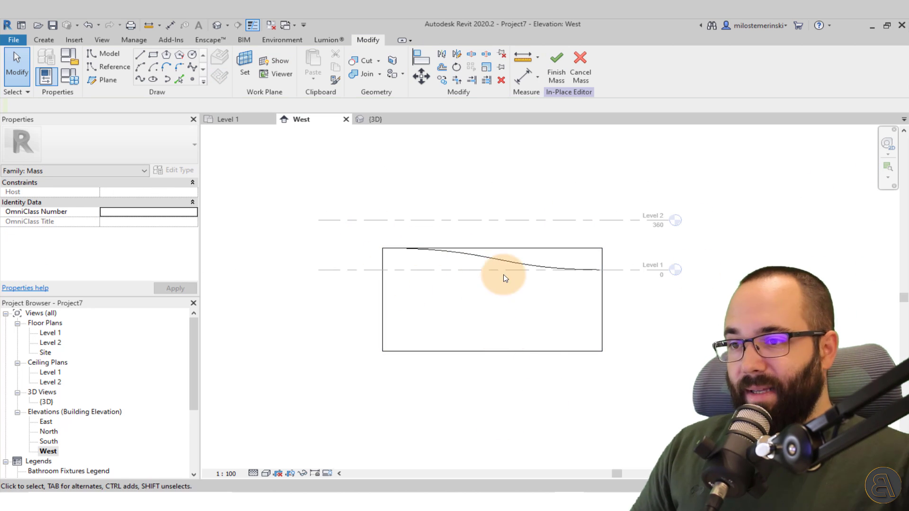
Delete the rectangle's top edge and shorten its right edge to the spline's end at Level 1, closing the profile
key("Tab")
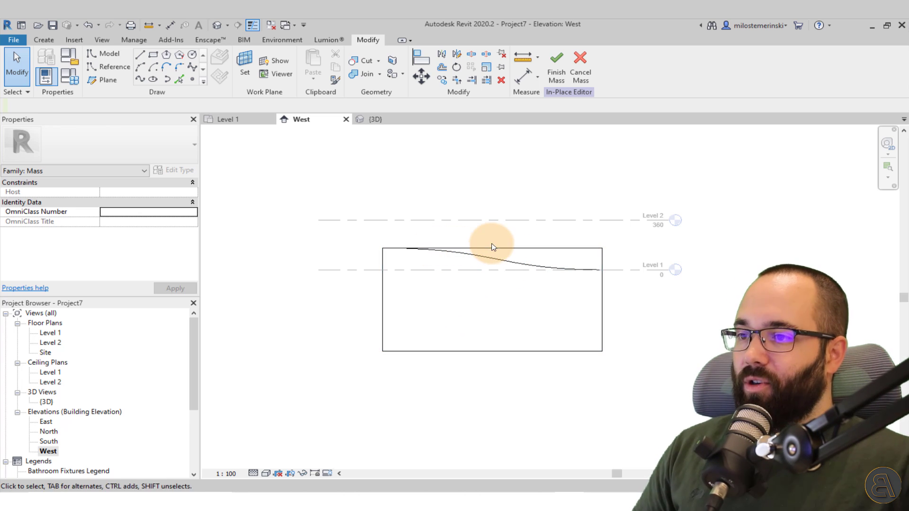
key("Tab")
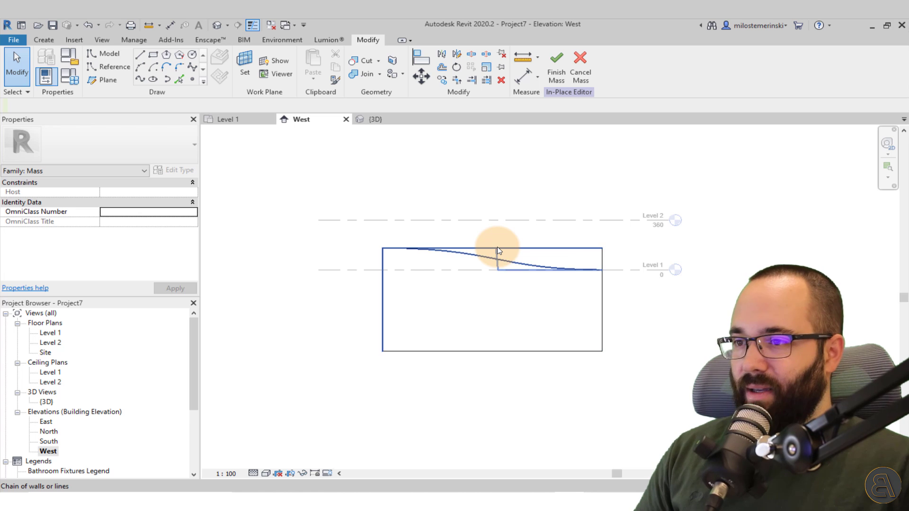
left_click(476, 248)
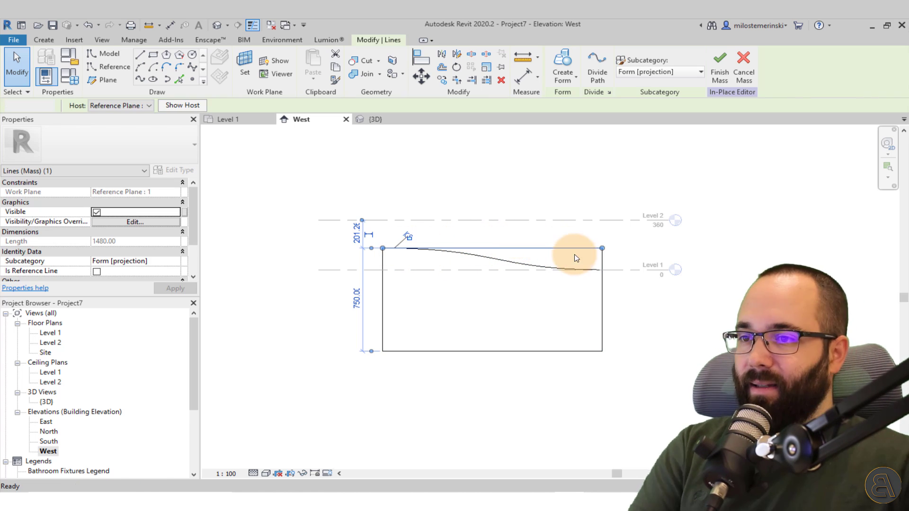
key("Delete")
key("Tab")
left_click(599, 262)
left_click_drag(600, 263, 603, 268)
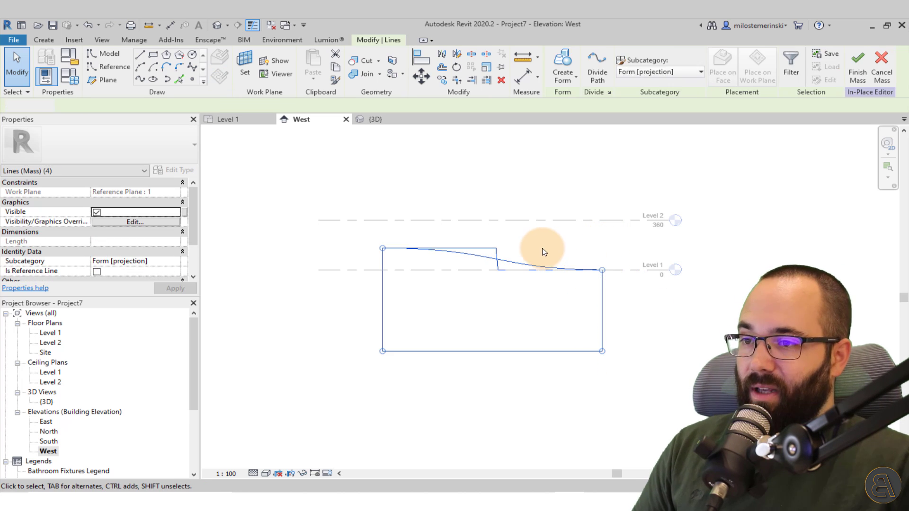
left_click(416, 219)
In the 3D view, copy the whole profile, paste it aligned to the same place and host the copy on Reference Plane : 2
left_click(366, 120)
mouse_move(496, 257)
middle_mouse_down()
mouse_move(516, 269)
mouse_move(497, 274)
middle_mouse_up()
key("Tab")
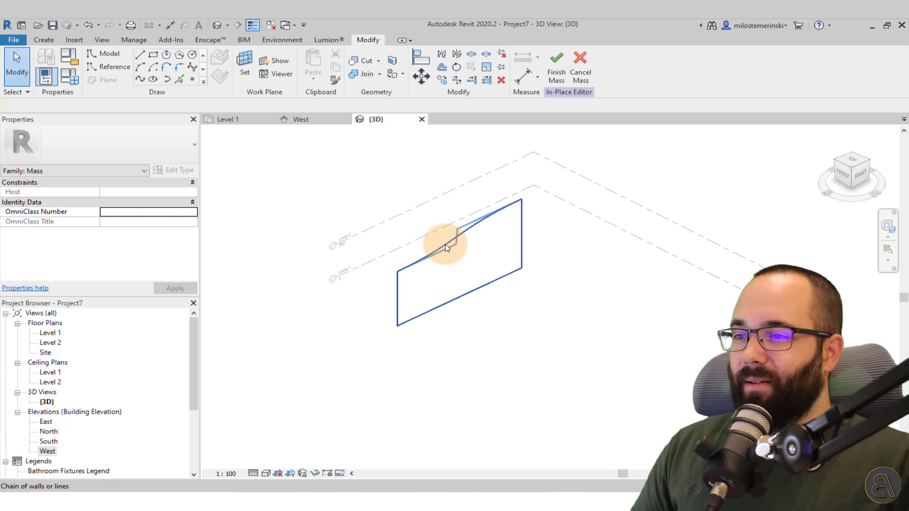
left_click(523, 235)
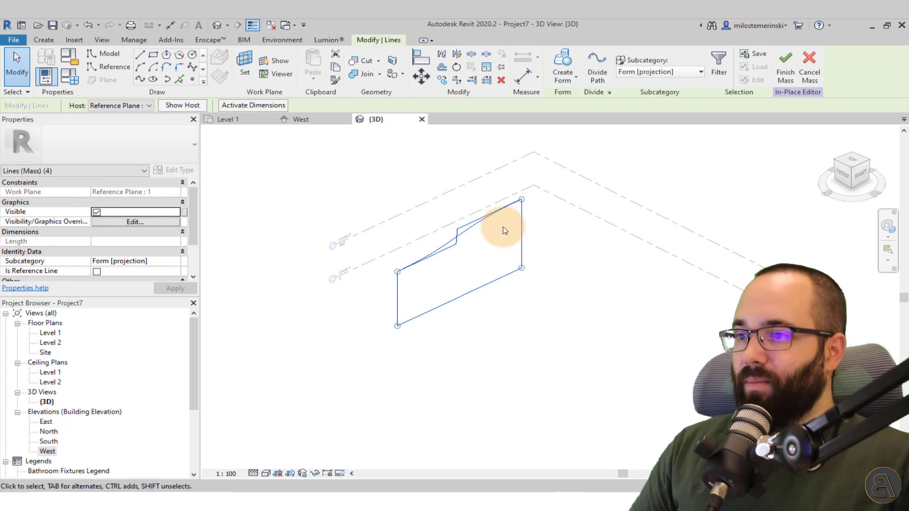
mouse_move(548, 248)
middle_mouse_down()
mouse_move(512, 237)
mouse_move(504, 250)
mouse_move(475, 239)
middle_mouse_up()
left_click(228, 119)
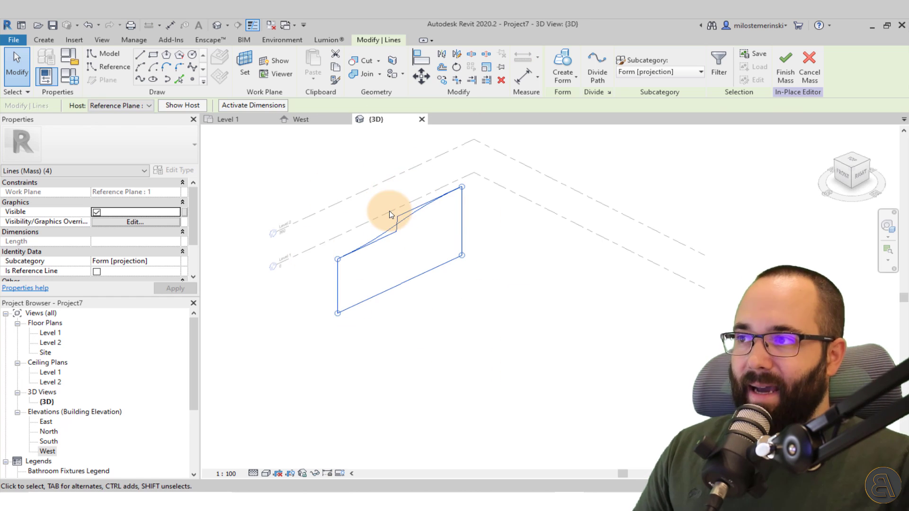
left_click(336, 70)
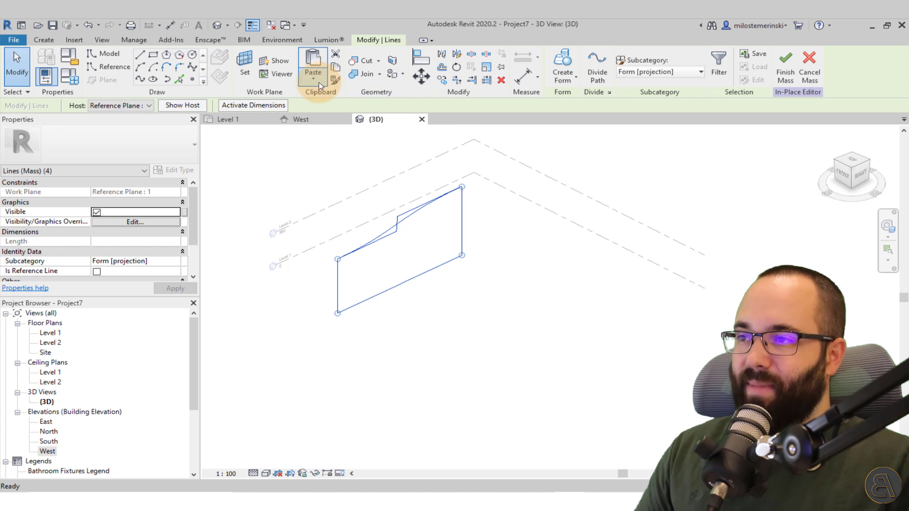
left_click(314, 76)
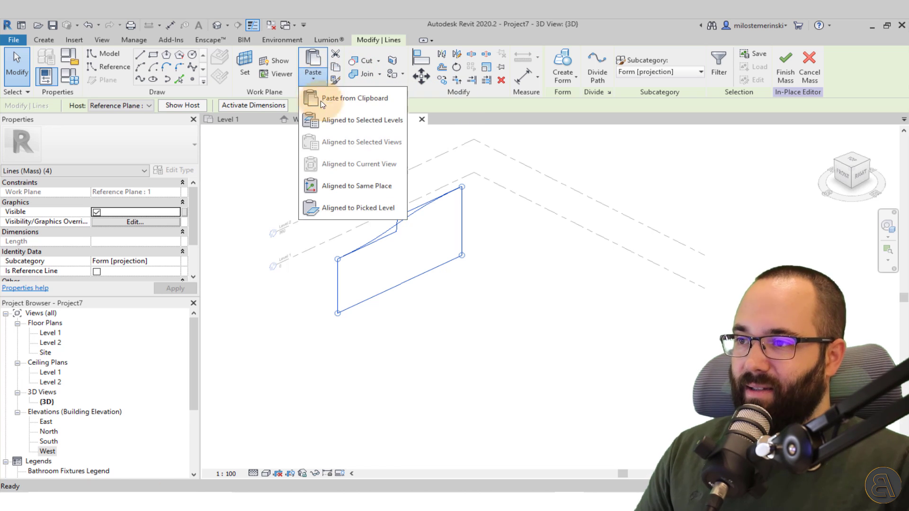
left_click(357, 186)
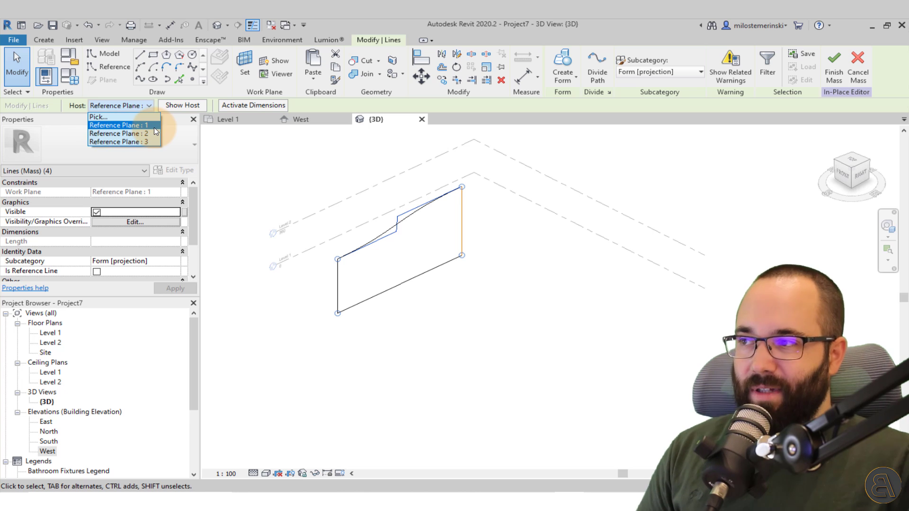
left_click(118, 135)
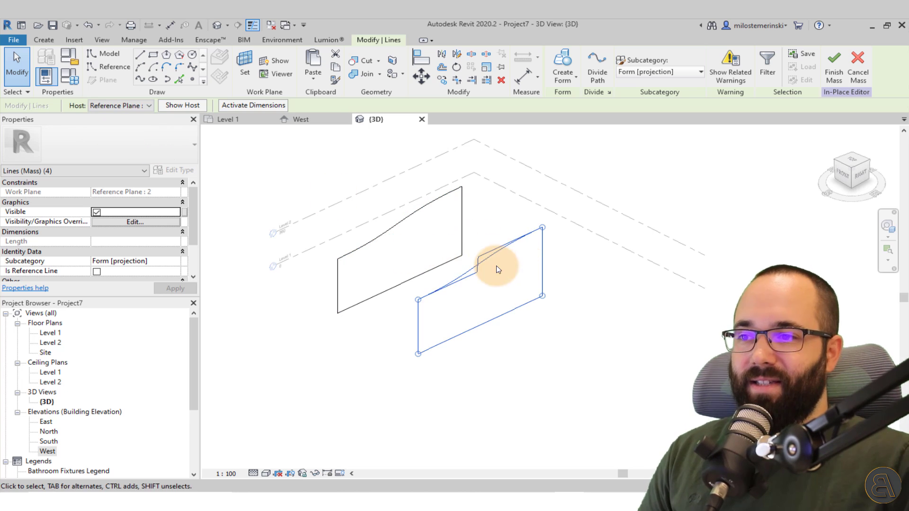
Paste another copy of the profile aligned to the same place and host it on Reference Plane : 3
left_click(311, 79)
left_click(324, 187)
left_click(260, 197)
left_click(125, 107)
left_click(126, 144)
left_click(589, 390)
middle_click_drag(589, 390, 549, 315, "shift")
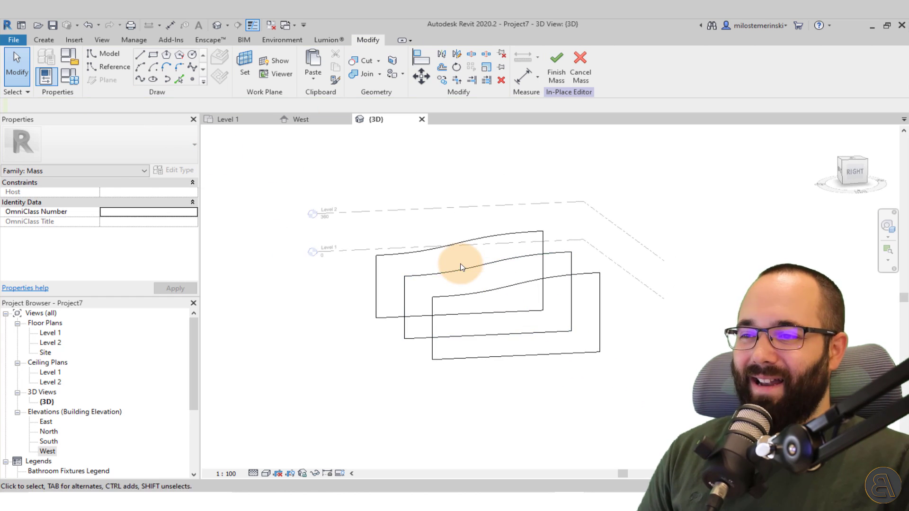
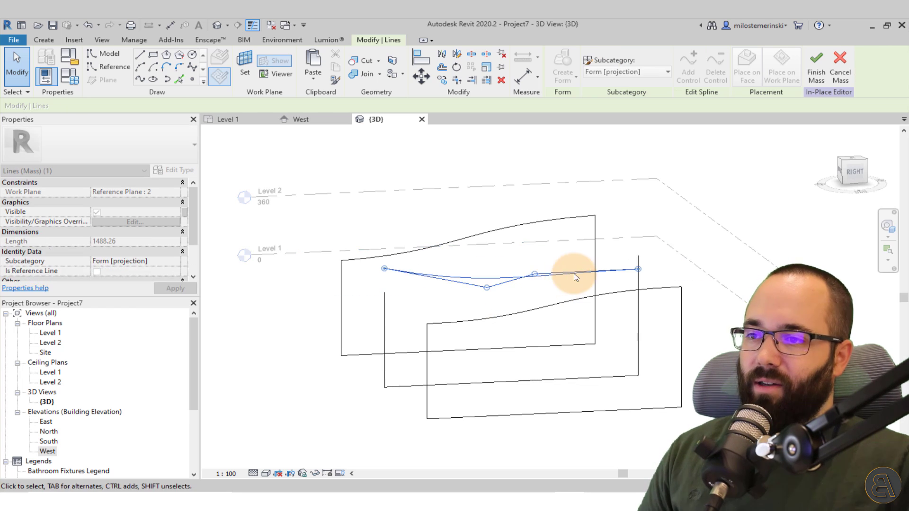
Move the upper ends of both side edges on Reference Plane : 2 to meet the ends of the reshaped spline
key("Tab")
left_click(384, 297)
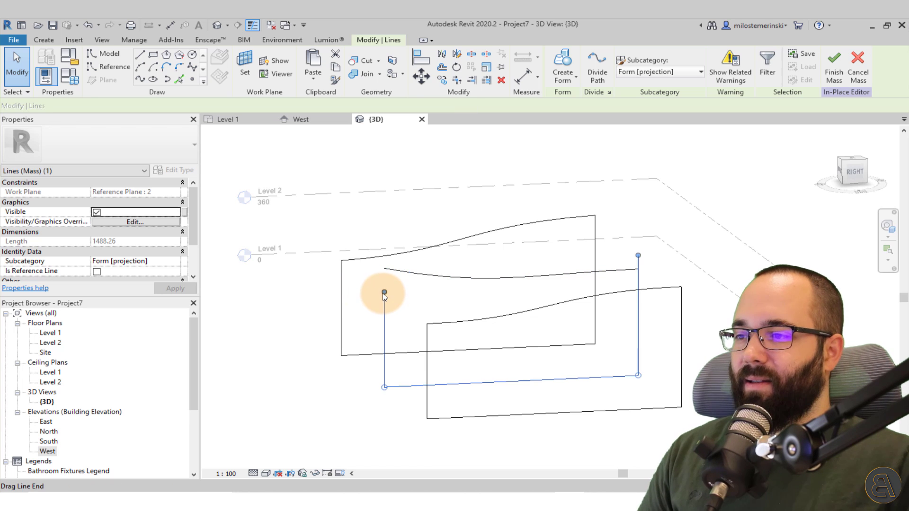
left_click_drag(385, 290, 385, 268)
left_click_drag(638, 256, 635, 266)
middle_click_drag(633, 321, 609, 321, "shift")
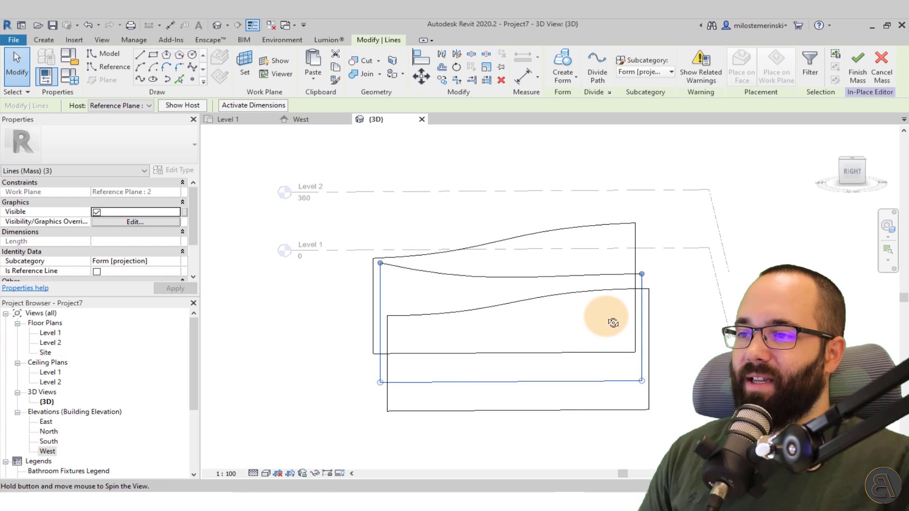
Reshape the spline on Reference Plane : 3 by lowering its high end to Level 1 and raising its low end above the other profiles
left_click(639, 290)
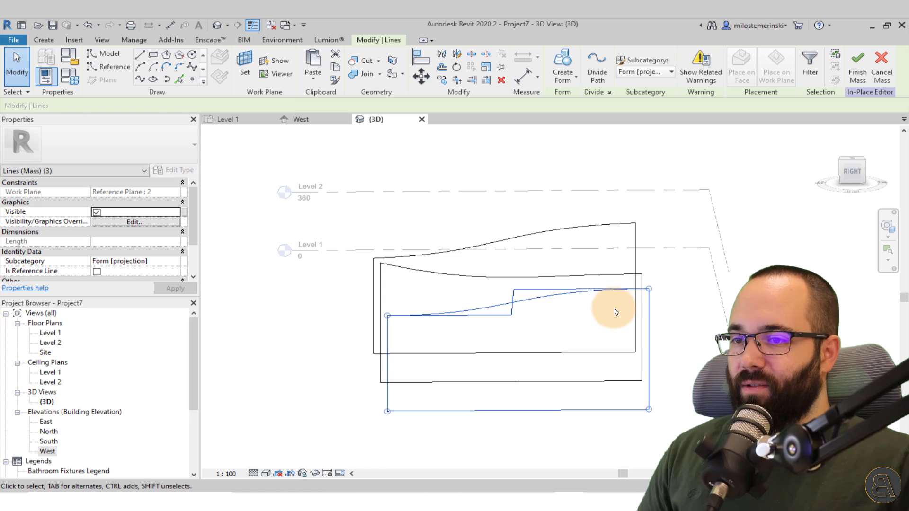
left_click(578, 294)
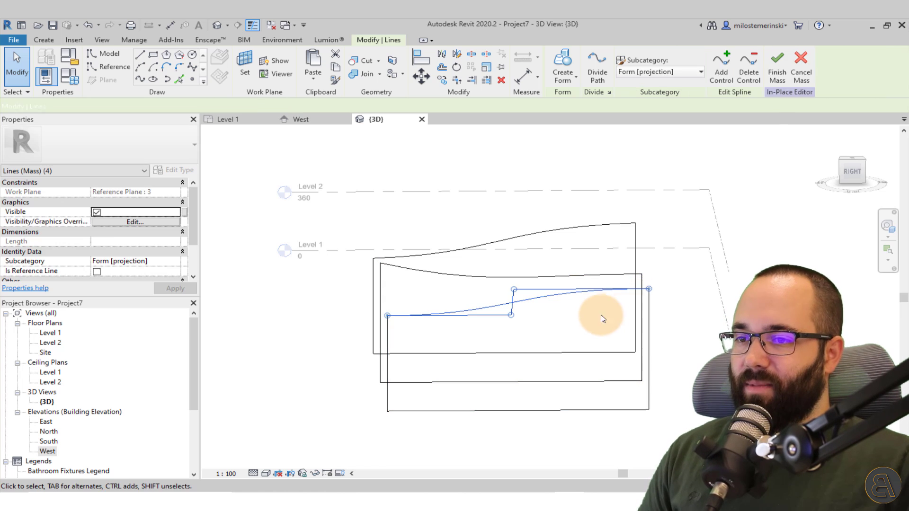
left_click(575, 294)
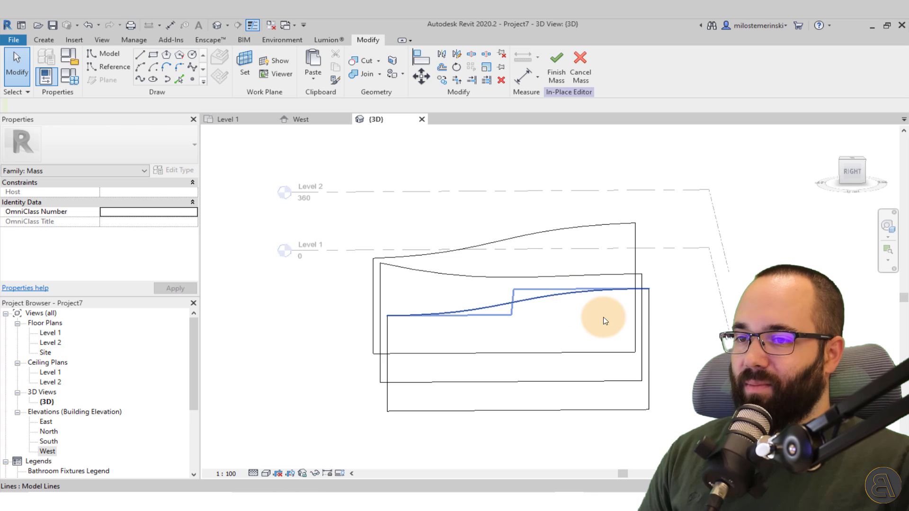
left_click(649, 289)
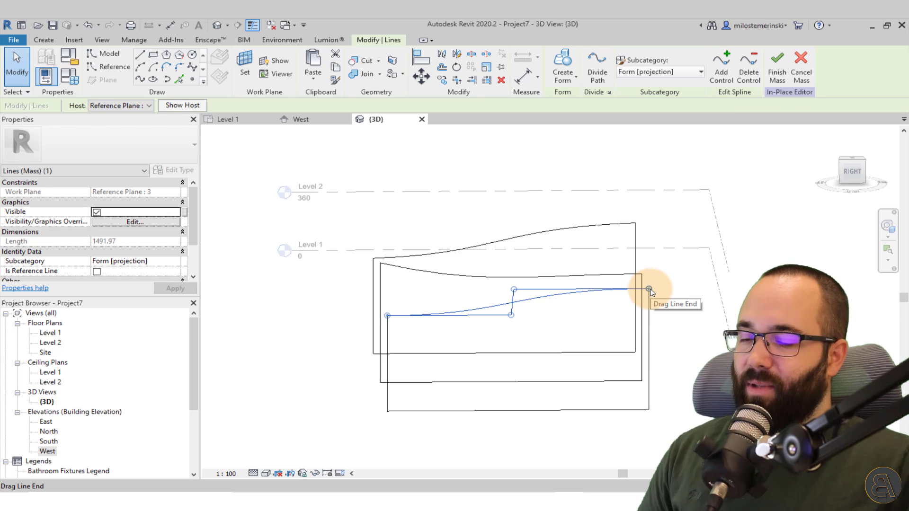
left_click_drag(649, 288, 649, 314)
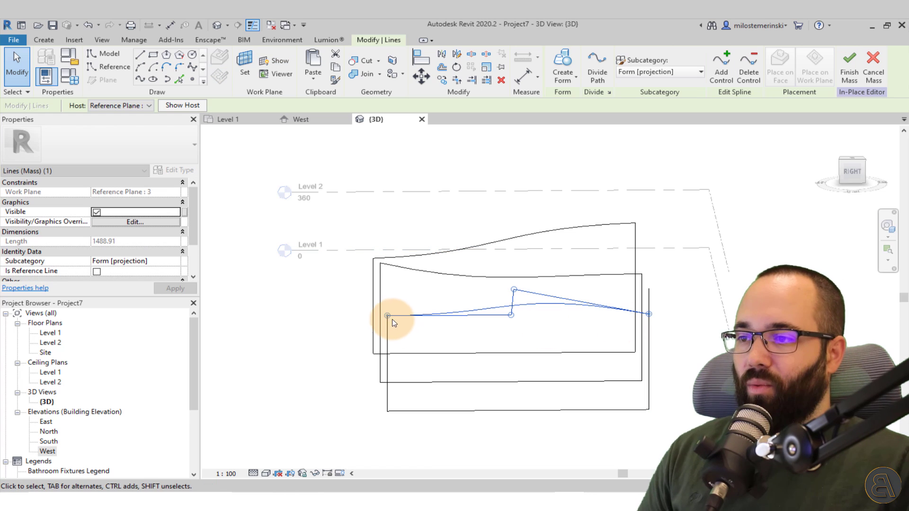
left_click_drag(389, 317, 386, 270)
middle_click_drag(451, 319, 428, 305, "shift")
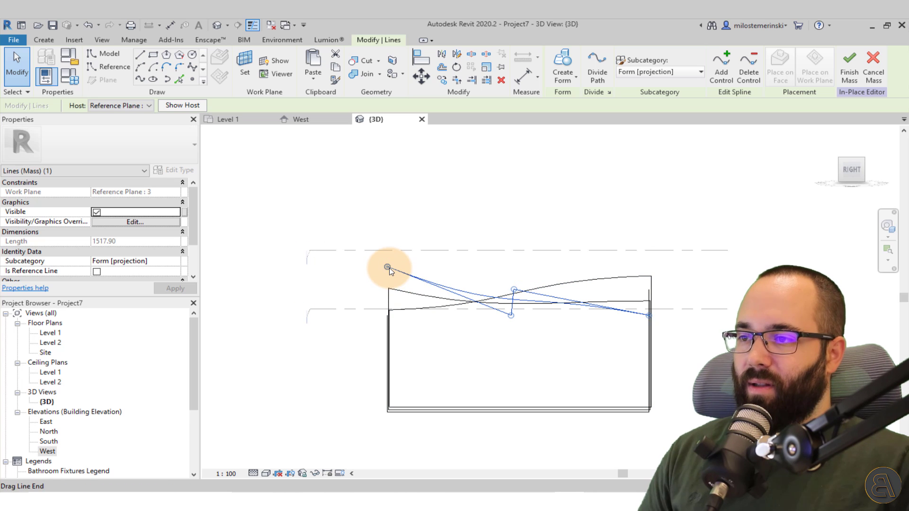
left_click_drag(388, 268, 385, 270)
Shorten one side edge and extend the other on Reference Plane : 3 to meet the ends of its spline
middle_click_drag(398, 300, 517, 372, "shift")
middle_click_drag(596, 340, 519, 331)
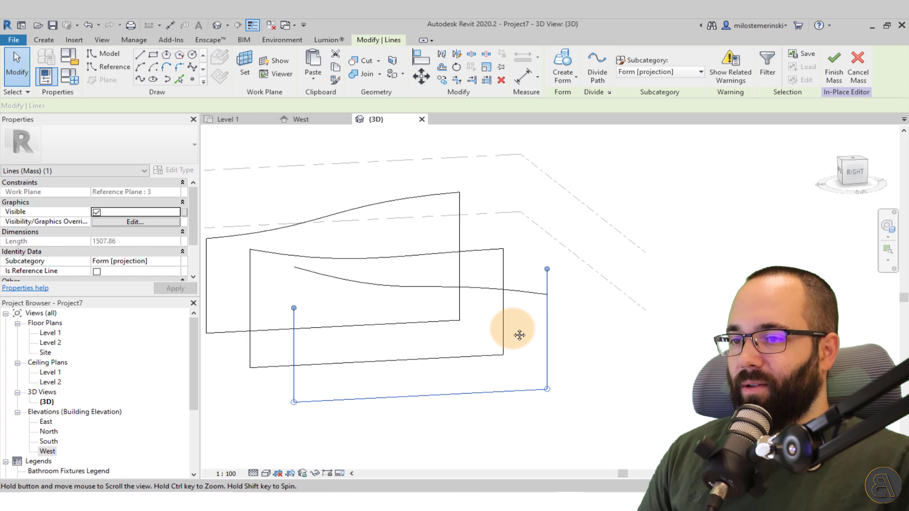
mouse_move(547, 295)
left_mouse_down()
mouse_move(544, 270)
mouse_move(546, 294)
left_mouse_up()
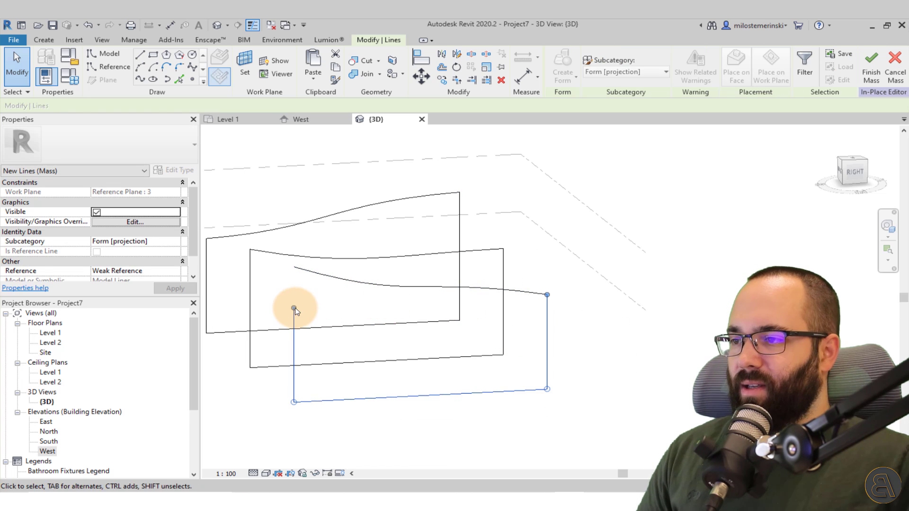
left_click_drag(294, 309, 295, 267)
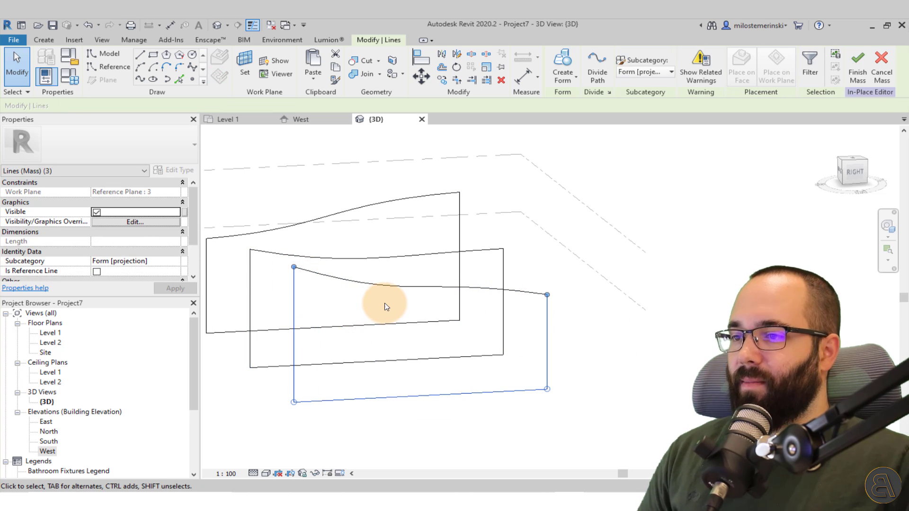
left_click(385, 304)
mouse_move(385, 304)
middle_mouse_down("shift")
mouse_move(329, 315)
mouse_move(365, 245)
mouse_move(433, 288)
mouse_move(342, 298)
mouse_move(410, 293)
mouse_move(390, 294)
middle_mouse_up("shift")
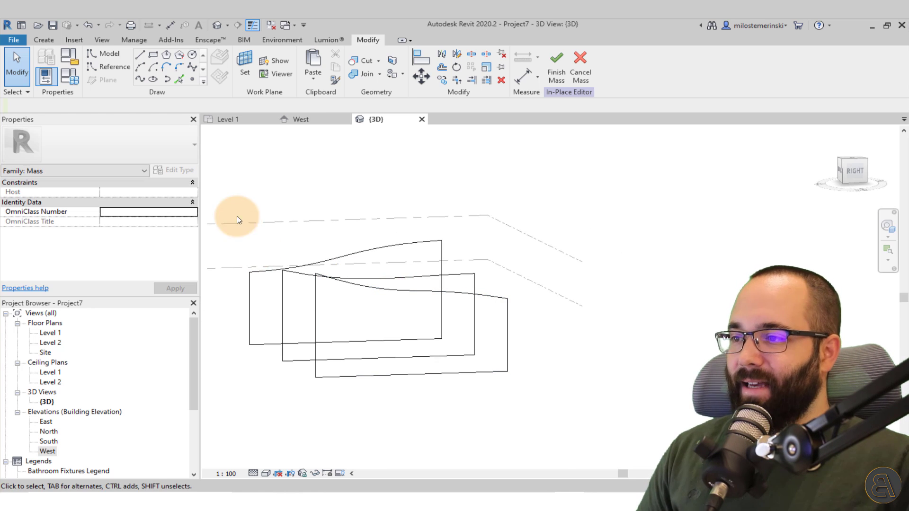
Mirror a copy of all three profiles about the Level 2 line in the West elevation
left_click_drag(229, 203, 552, 381)
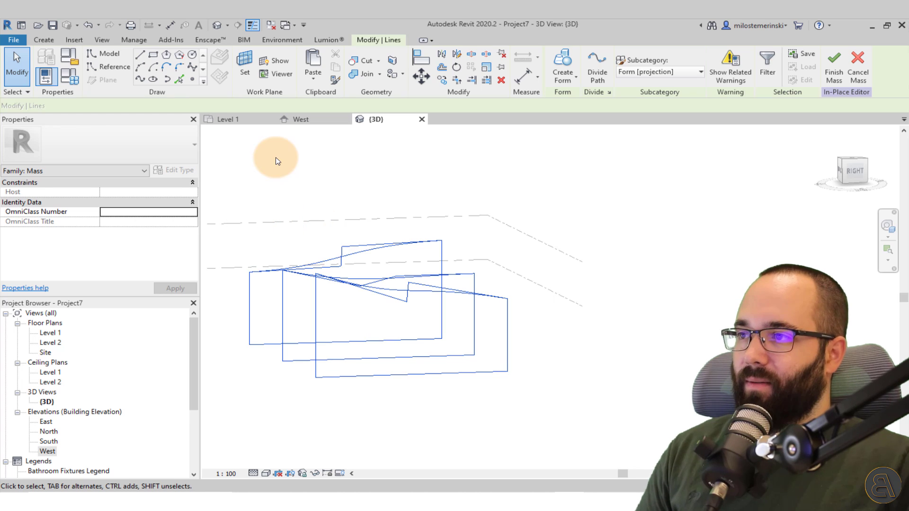
left_click(311, 120)
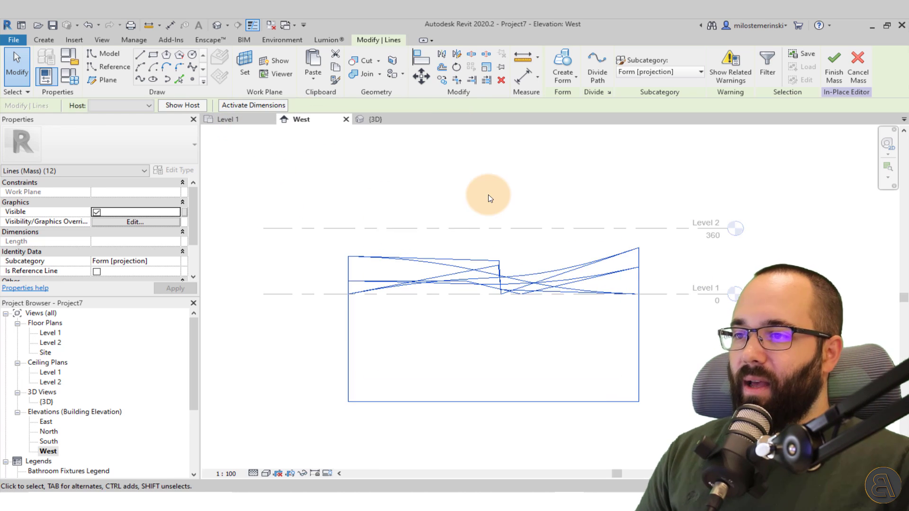
left_click(443, 54)
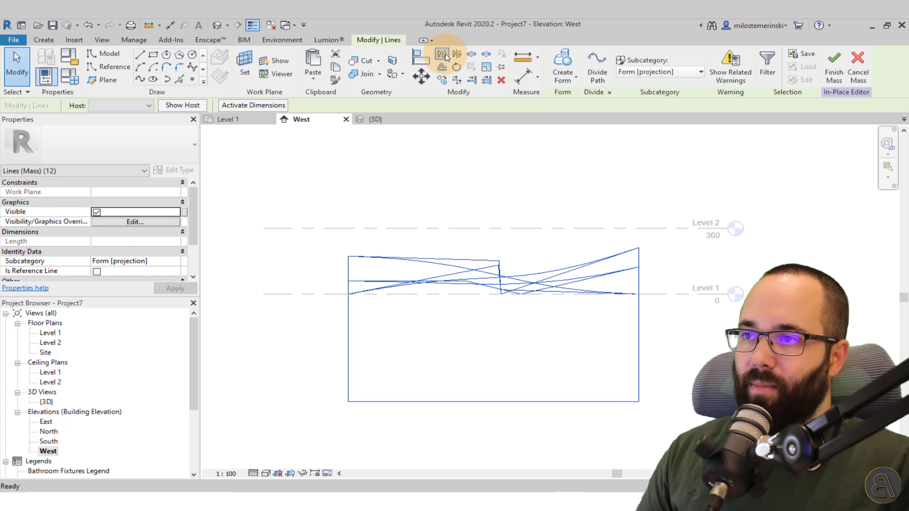
left_click(433, 228)
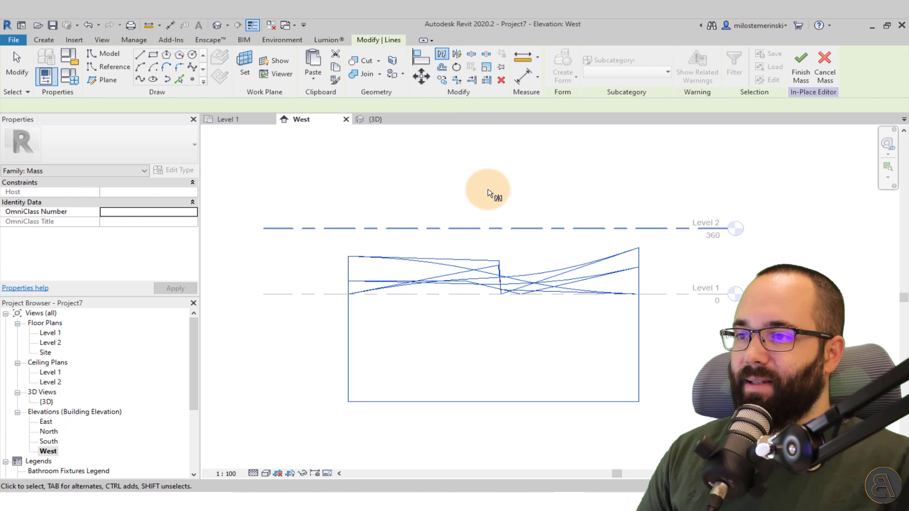
left_click(374, 119)
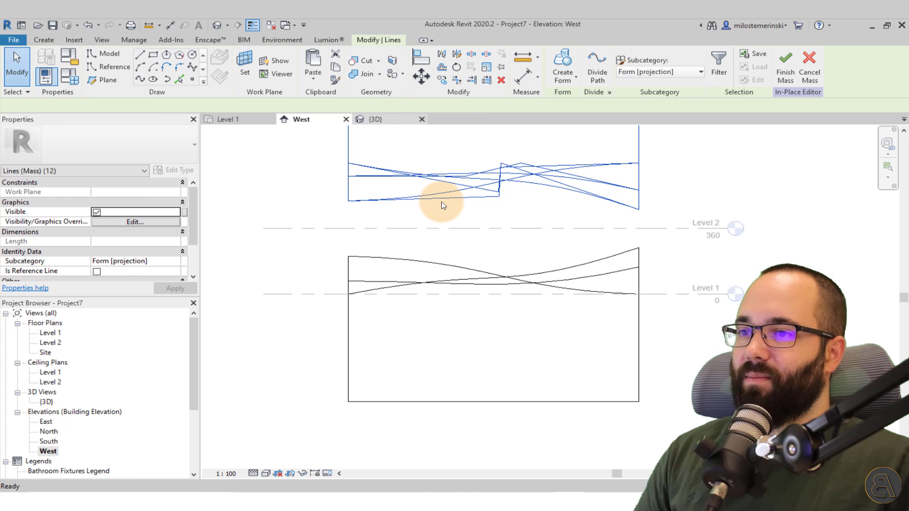
Nudge the mirrored upper profiles slightly down toward the lower profiles in the 3D view and clear the selection
mouse_move(487, 222)
middle_mouse_down("shift")
mouse_move(468, 231)
mouse_move(459, 201)
mouse_move(514, 229)
mouse_move(506, 246)
mouse_move(462, 238)
mouse_move(470, 225)
middle_mouse_up("shift")
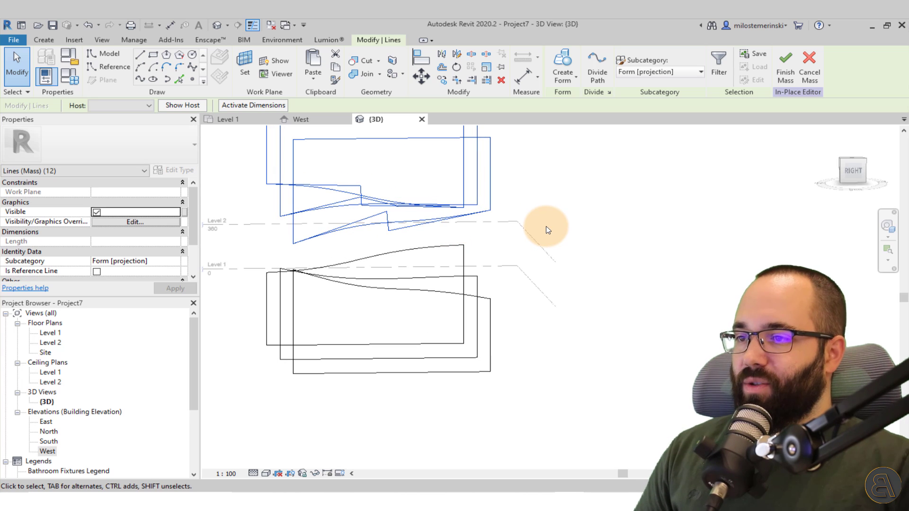
key("Down")
key("Down")
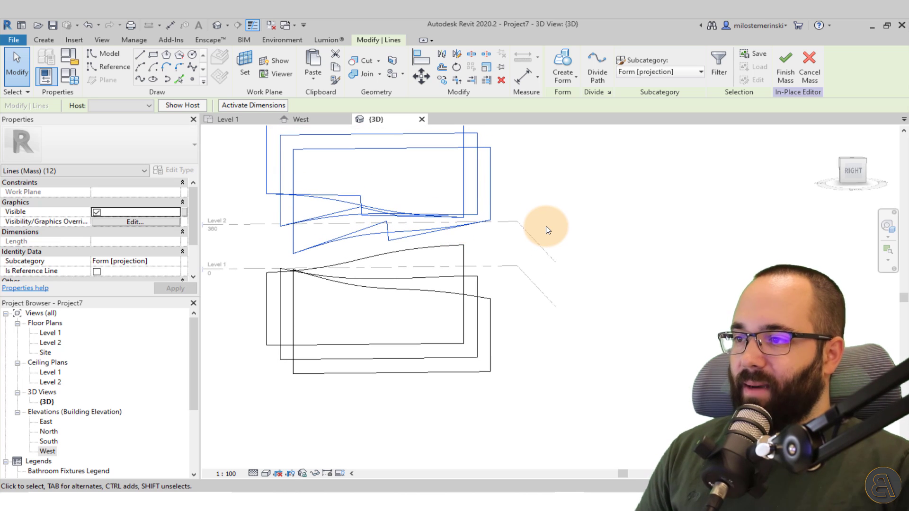
middle_click_drag(512, 254, 581, 217, "shift")
key("Up")
key("Up")
key("Escape")
Create a solid form from the three upper profiles
left_click_drag(579, 213, 275, 154)
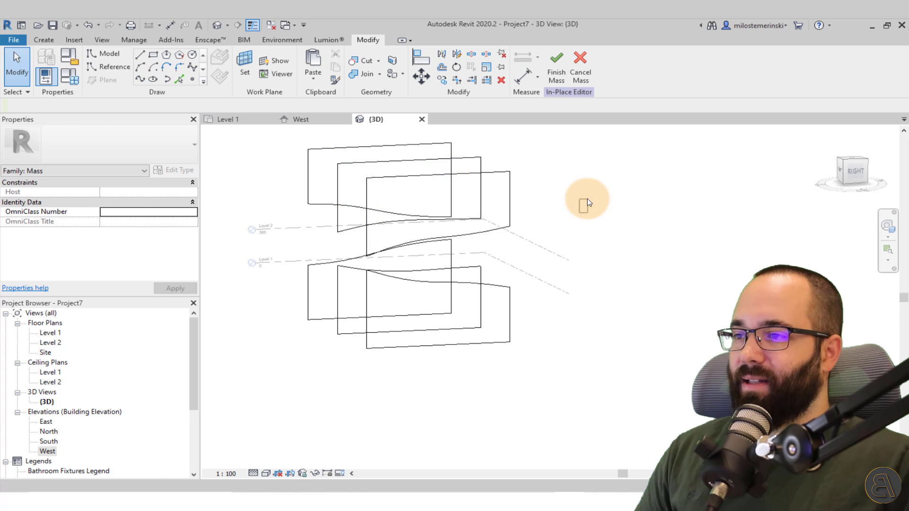
middle_click_drag(588, 203, 533, 184, "shift")
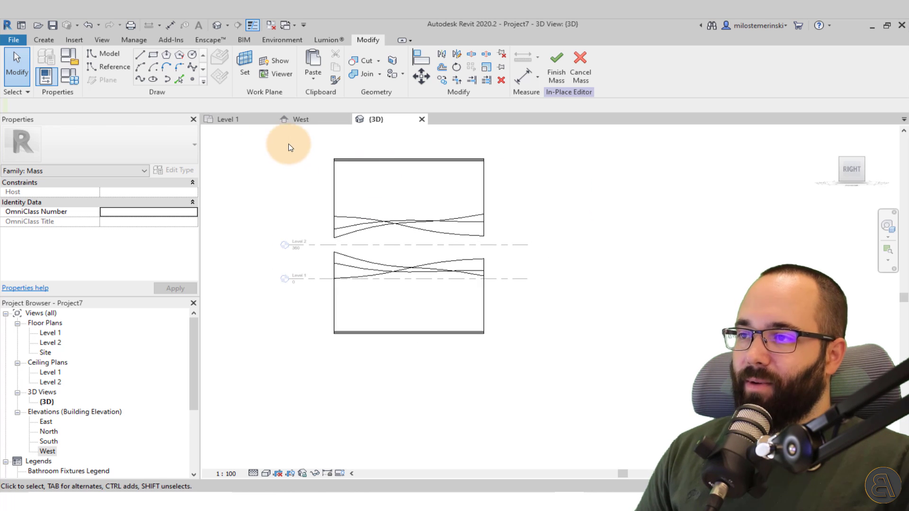
left_click_drag(300, 144, 527, 242)
middle_click_drag(308, 222, 426, 213, "shift")
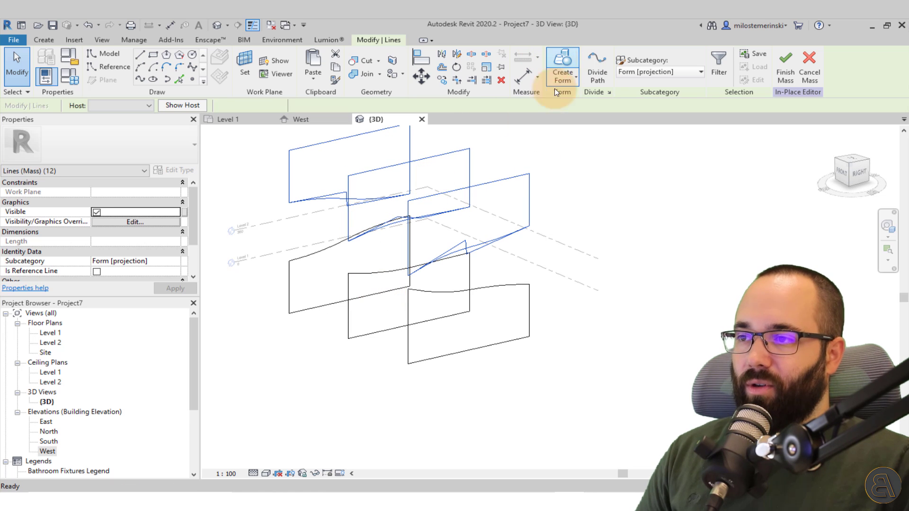
left_click(562, 66)
left_click(493, 392)
Create a second solid form from the three lower profiles
middle_click_drag(510, 392, 439, 329, "shift")
left_click_drag(295, 244, 585, 371)
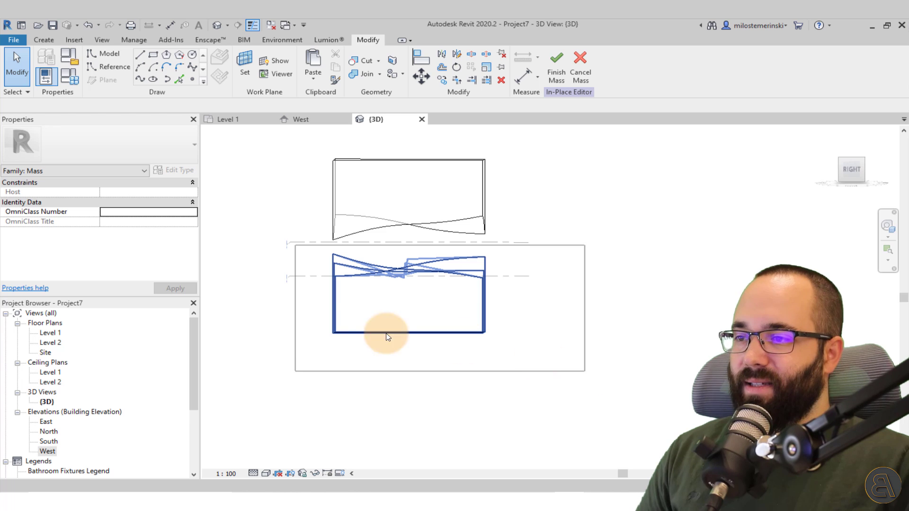
middle_click_drag(333, 344, 417, 400, "shift")
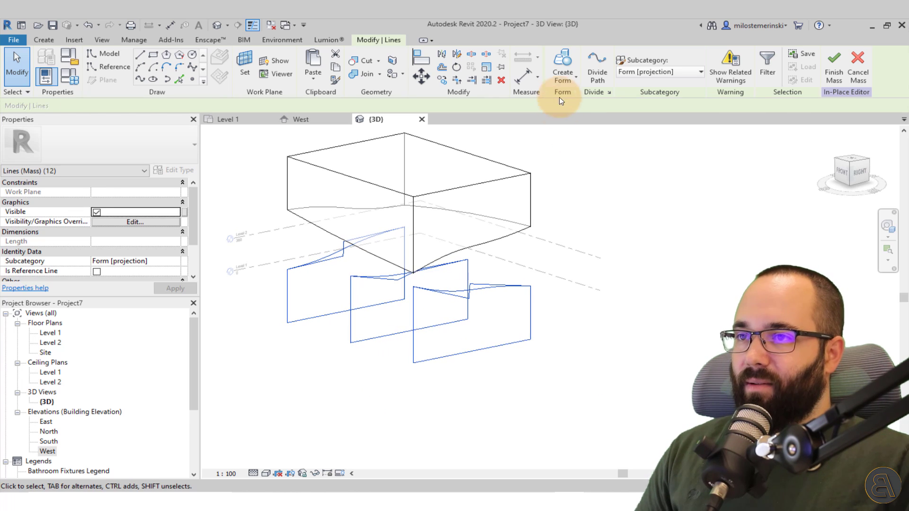
left_click(558, 63)
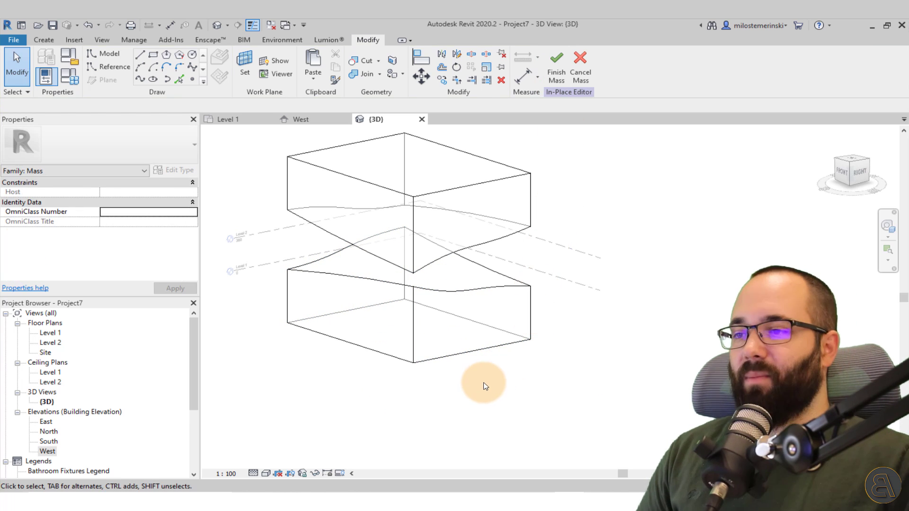
middle_click_drag(478, 379, 402, 345, "shift")
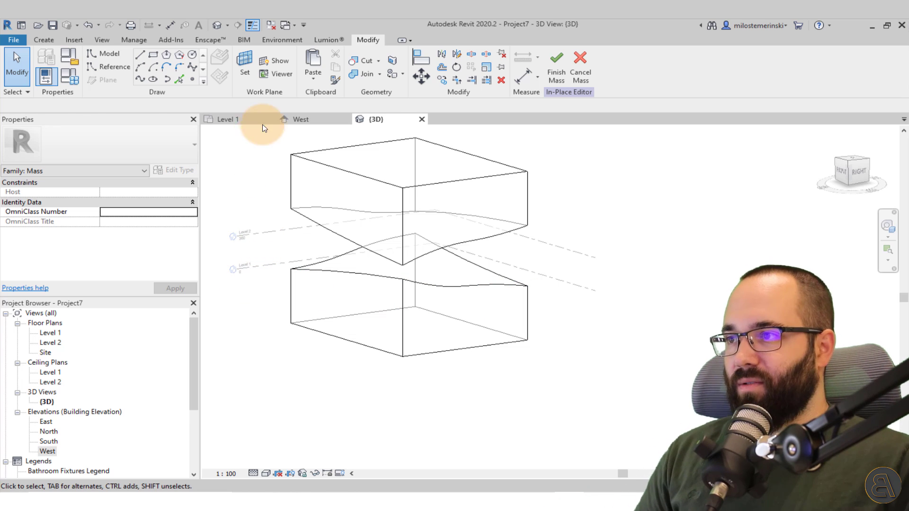
In the West elevation, sketch a rectangle on Reference Plane : 1 from Level 1 down past the lower form, wider than the form on both sides
left_click(288, 120)
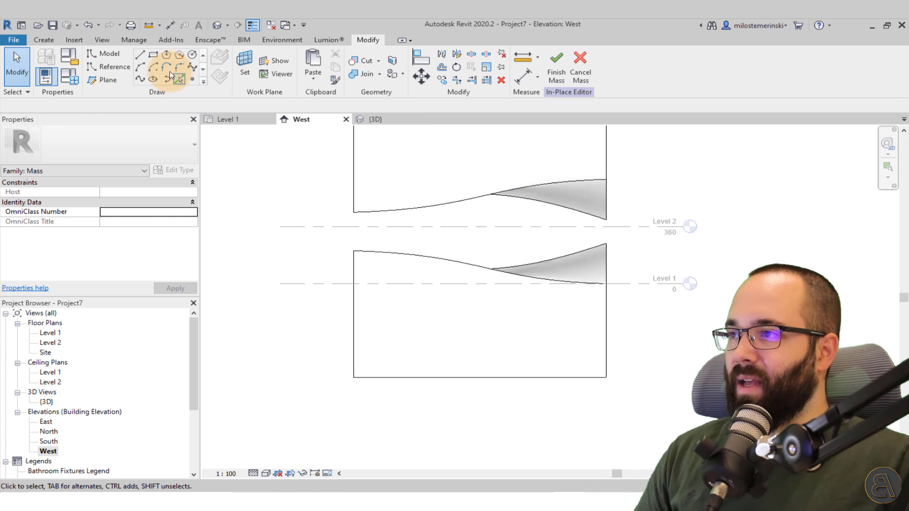
left_click(153, 54)
left_click(271, 284)
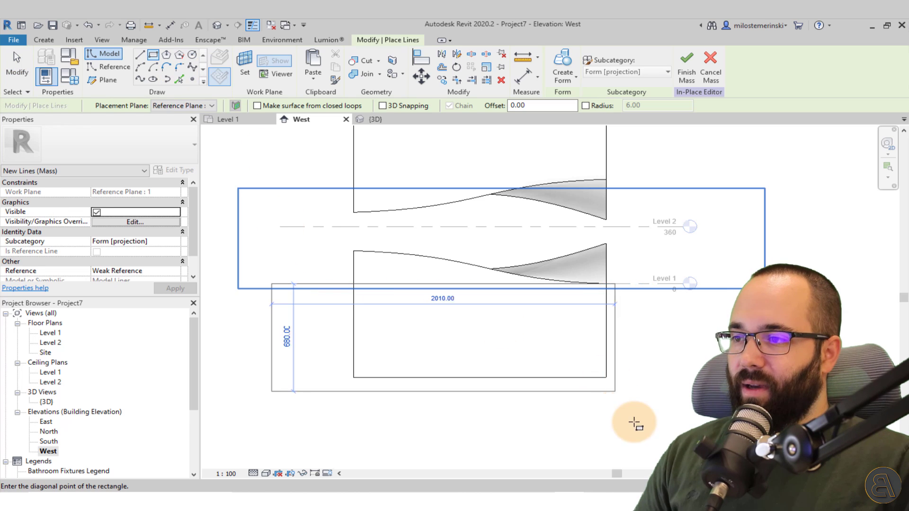
left_click(663, 429)
key("Escape")
key("Escape")
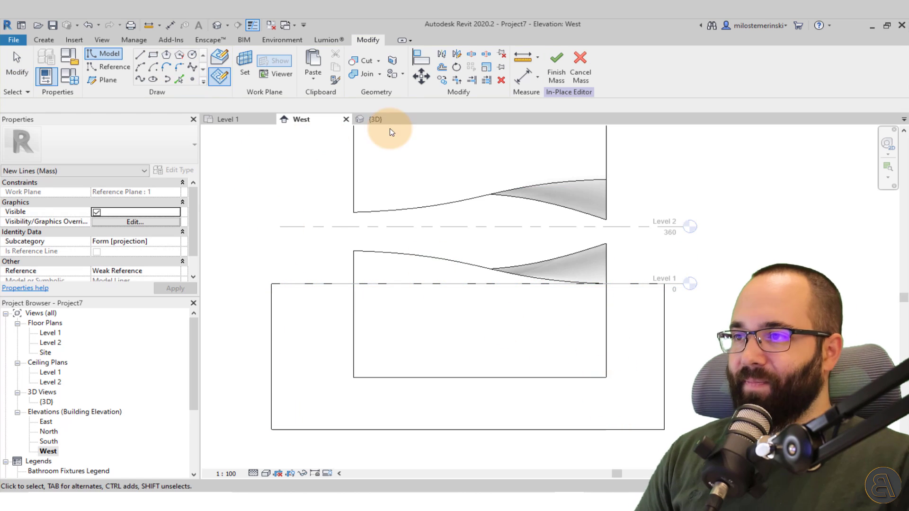
Create a void form from the rectangle below Level 1 in the 3D view
left_click(391, 124)
middle_click_drag(481, 193, 704, 247, "shift")
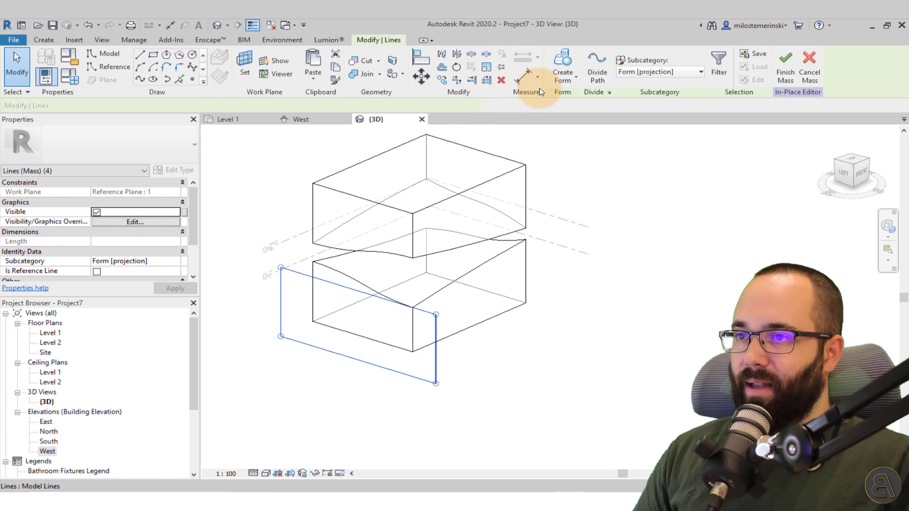
left_click(561, 84)
left_click(565, 118)
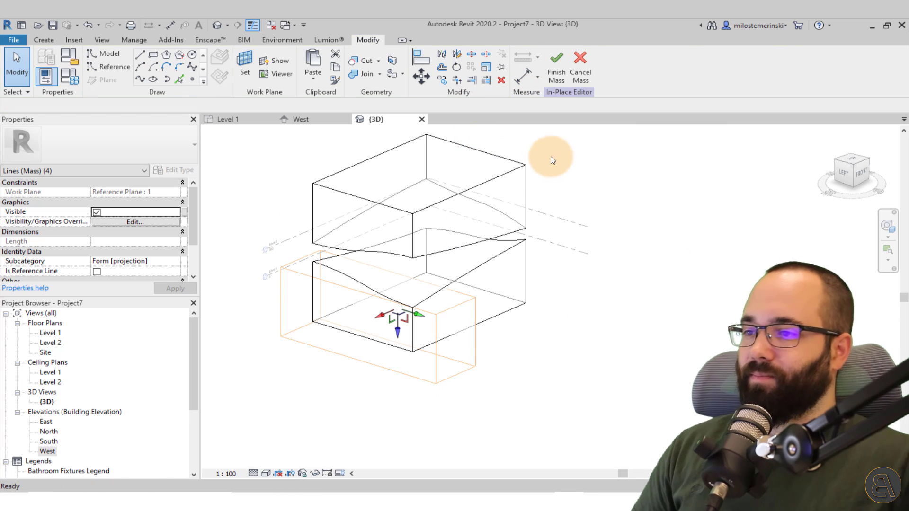
Extend the void's far face to a depth of about 3585 so it cuts the whole lower form below Level 1
left_click(382, 345)
left_click_drag(376, 314, 558, 268)
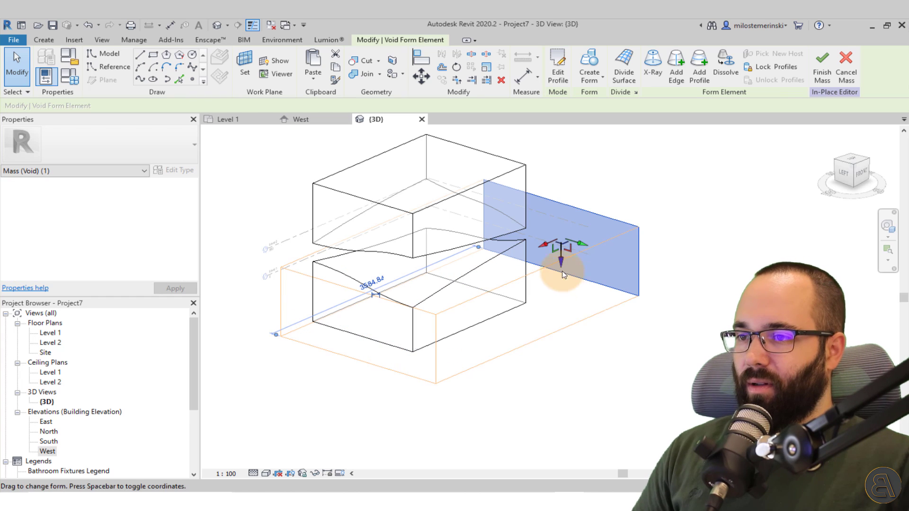
left_click(562, 361)
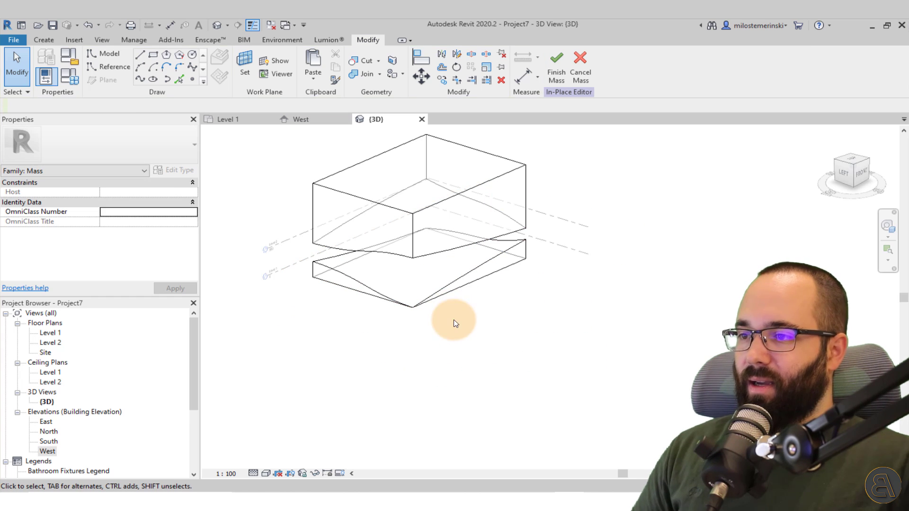
Inspect the cut forms from another side and finish the in-place mass
middle_click_drag(454, 323, 349, 304, "shift")
middle_click_drag(507, 248, 466, 330, "shift")
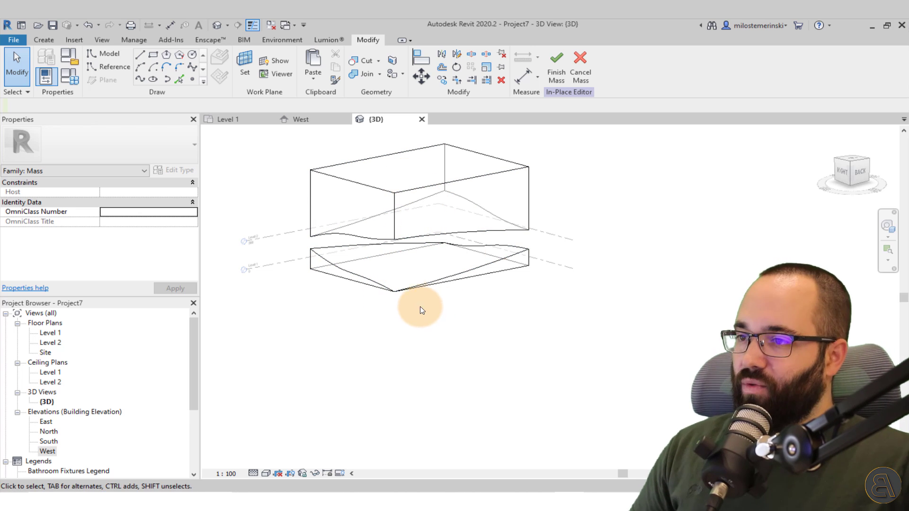
left_click(556, 76)
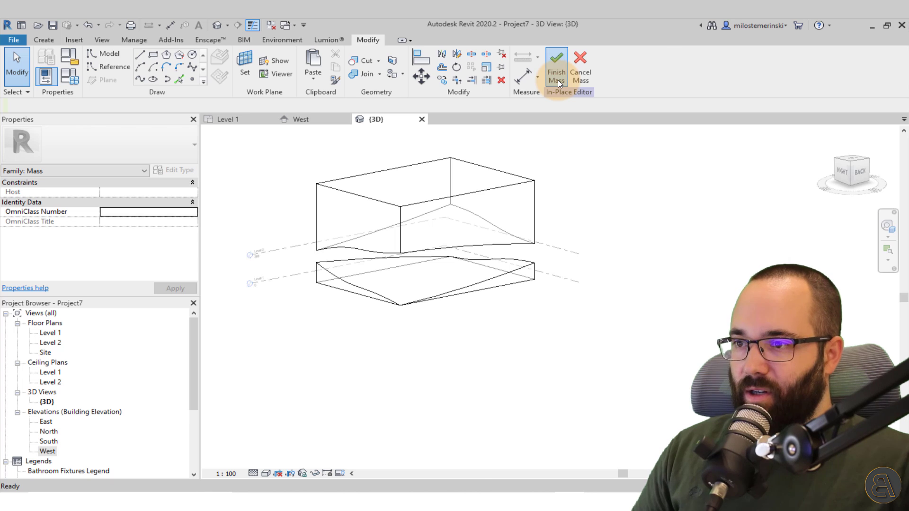
scroll(349, 233, "up", 2)
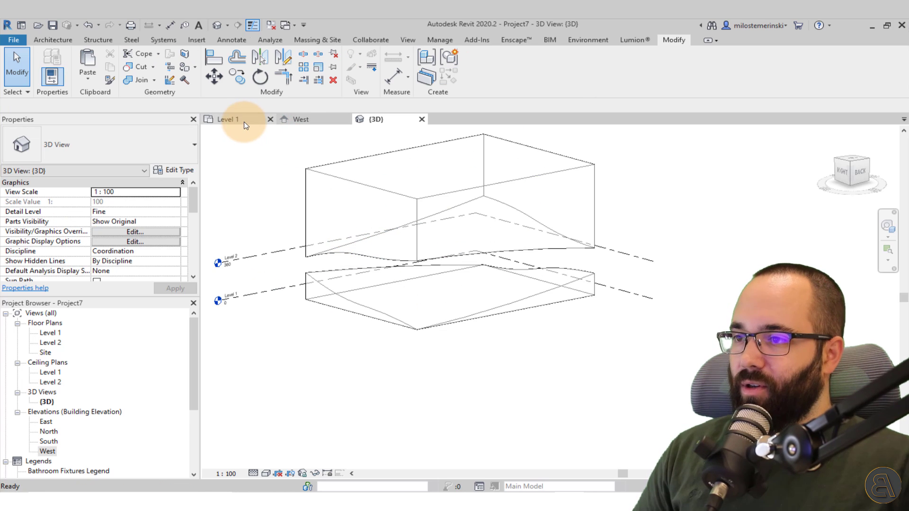
Place a horizontal building section across the mass near its lower edge in the Level 1 plan, looking toward the rest of the mass
left_click(246, 126)
scroll(426, 286, "up", 2)
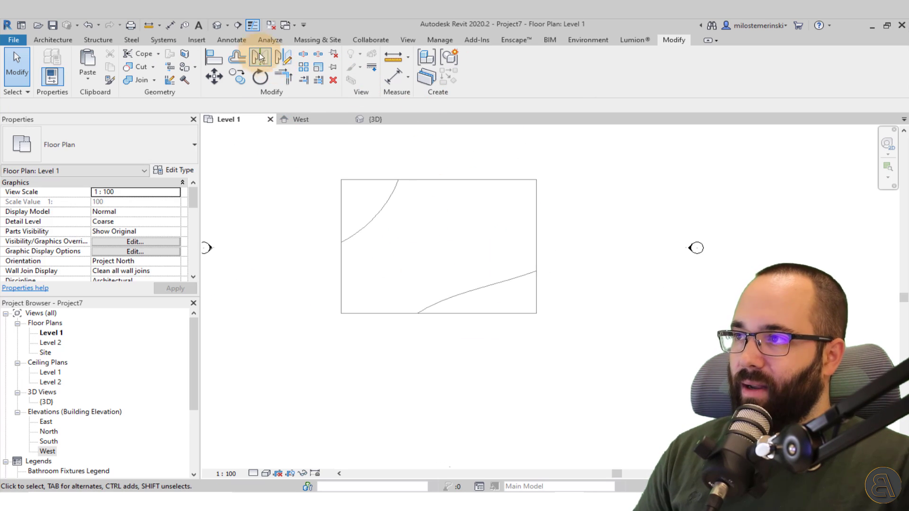
key("s")
key("e")
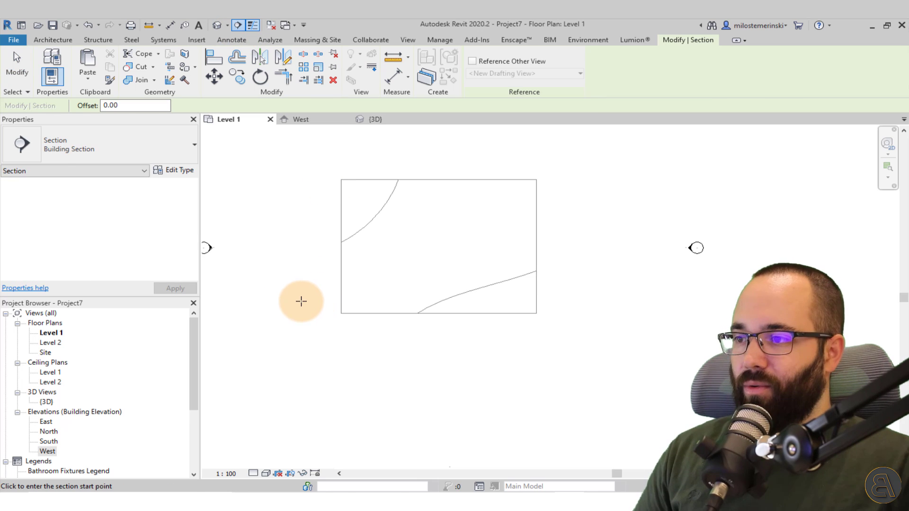
left_click(302, 301)
left_click(556, 300)
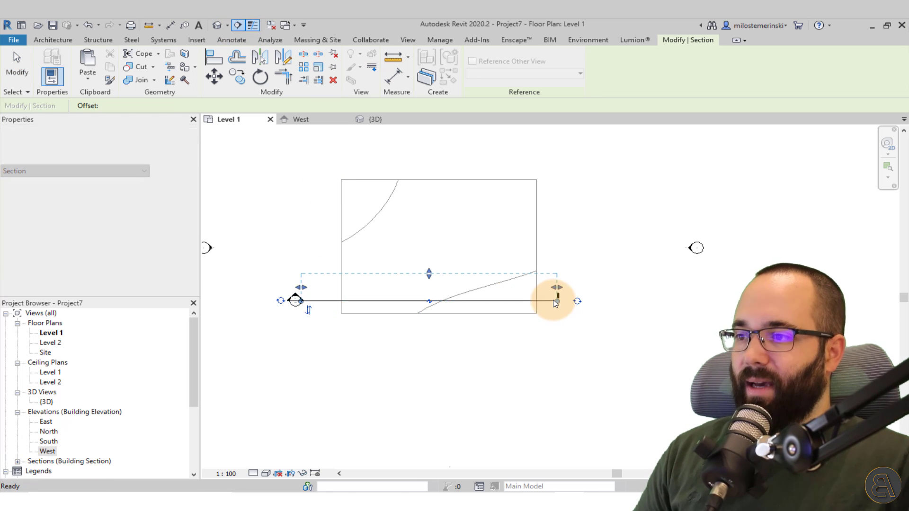
key("Escape")
left_click(534, 302)
left_click(550, 304)
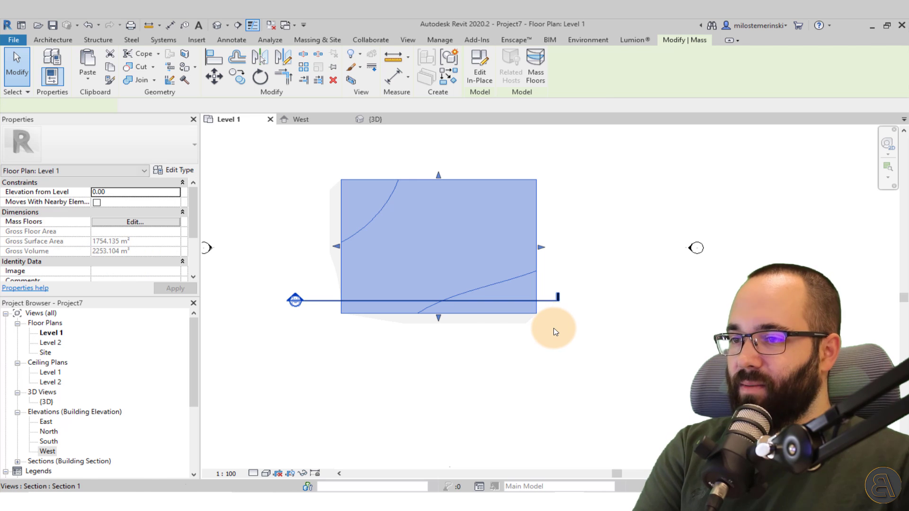
key("Escape")
scroll(362, 311, "up", 3)
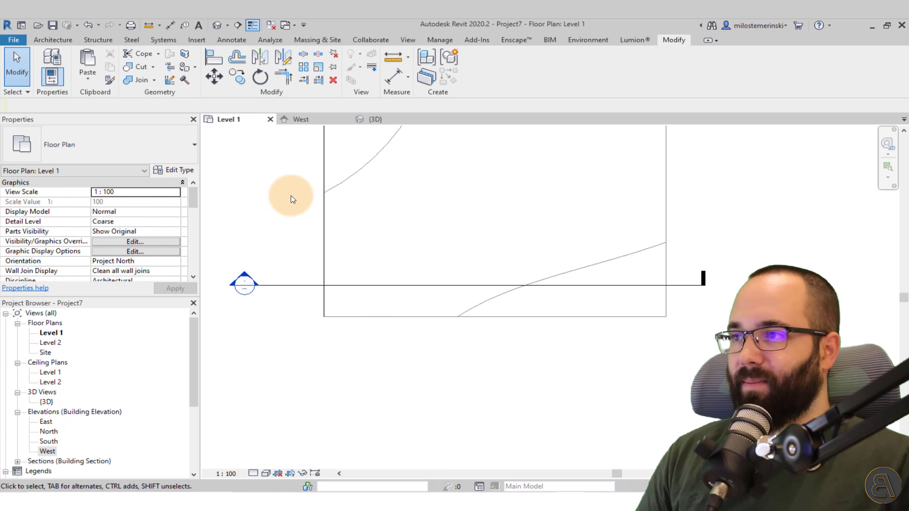
Reopen the mass for in-place editing from the Level 1 plan
left_click(389, 119)
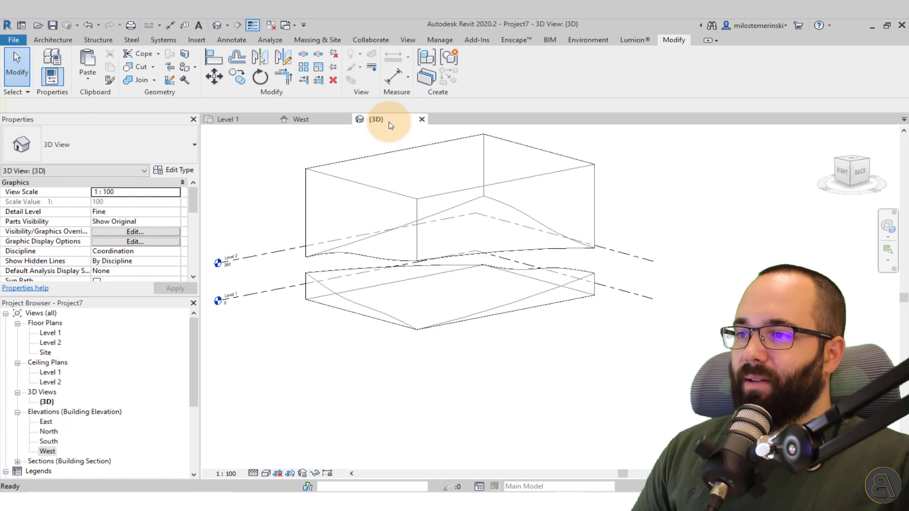
left_click(253, 121)
left_click(325, 187)
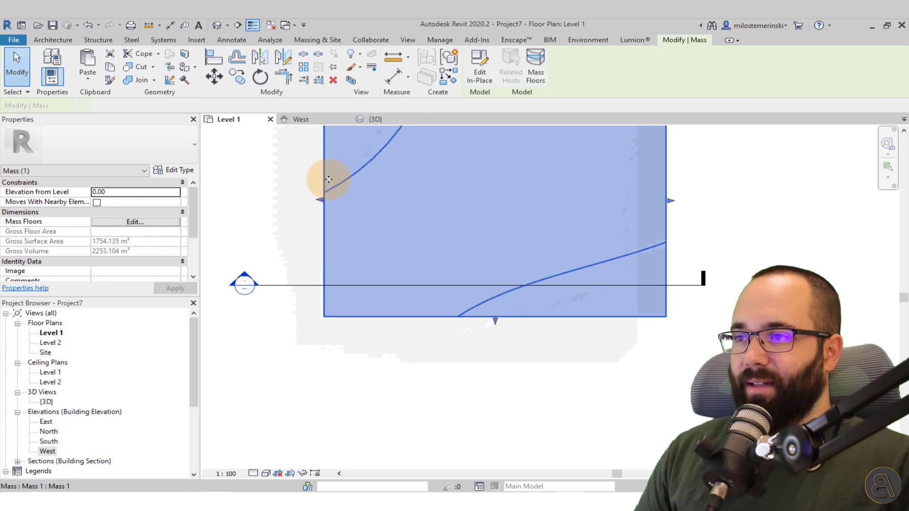
left_click(479, 76)
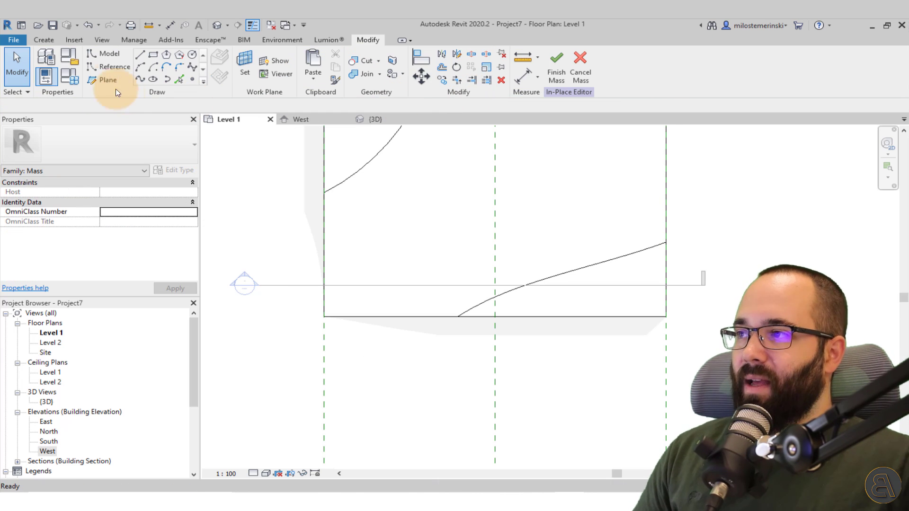
Draw a horizontal reference plane along the section line, extending past both sides of the mass
left_click(102, 80)
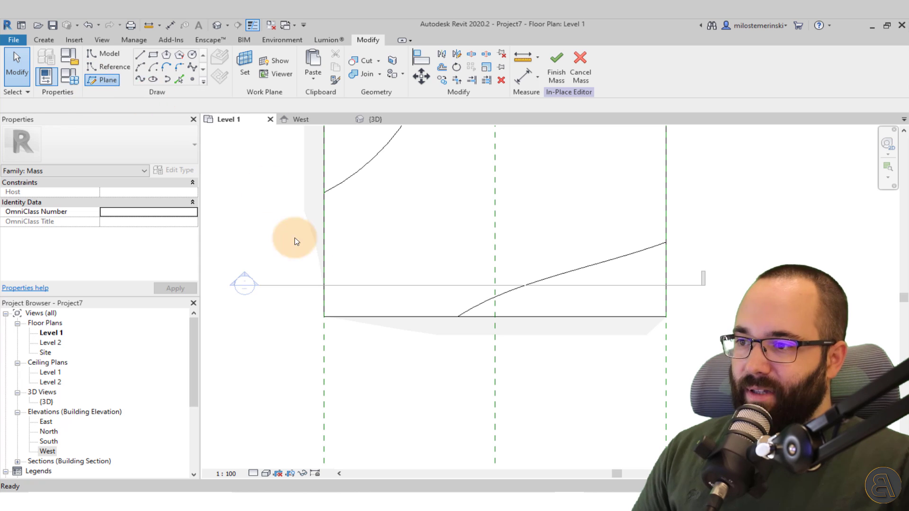
scroll(294, 286, "up", 5)
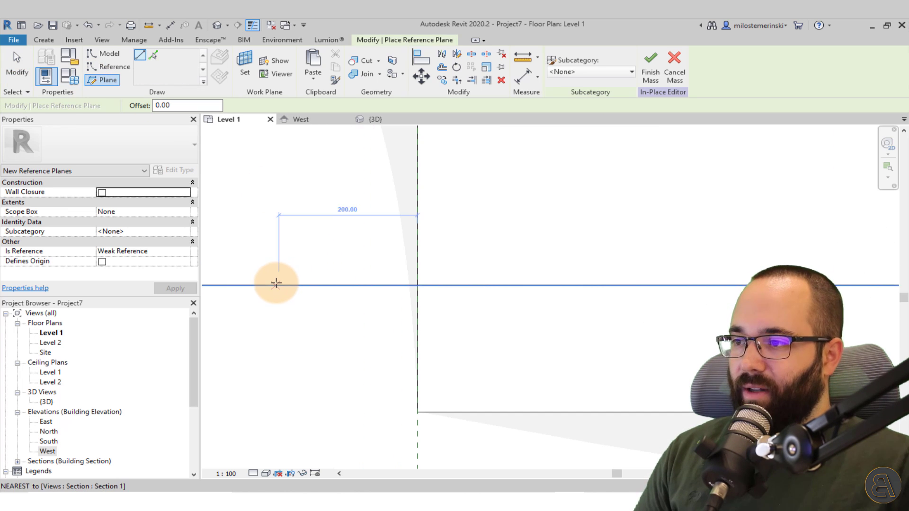
scroll(255, 284, "up", 4)
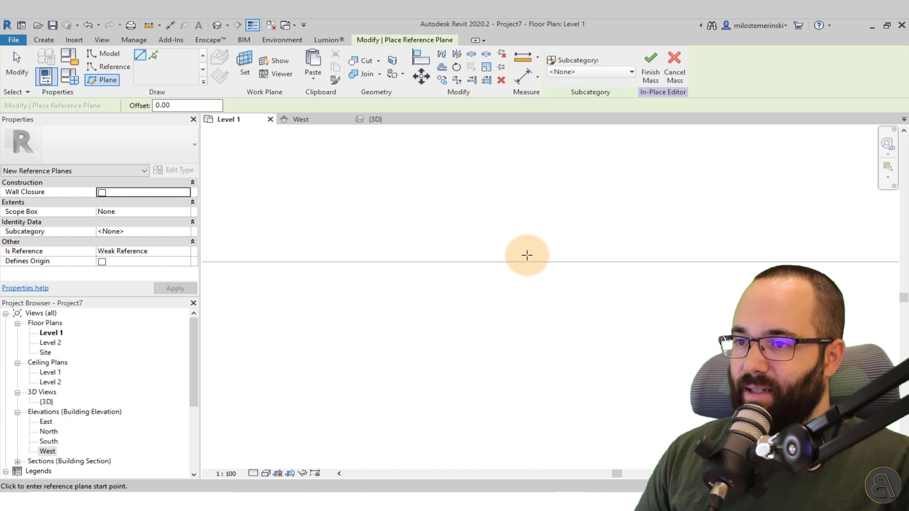
scroll(672, 252, "down", 4)
scroll(704, 251, "up", 3)
middle_click_drag(653, 255, 306, 253)
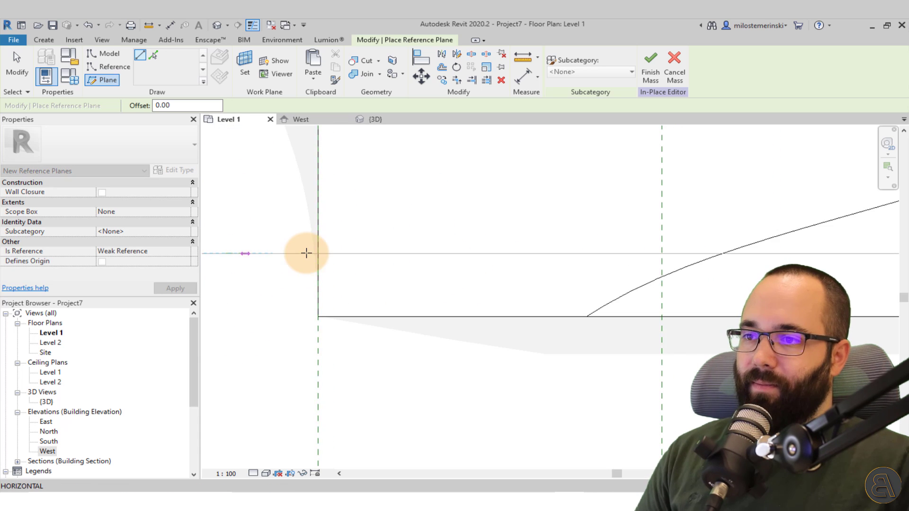
scroll(306, 253, "down", 3)
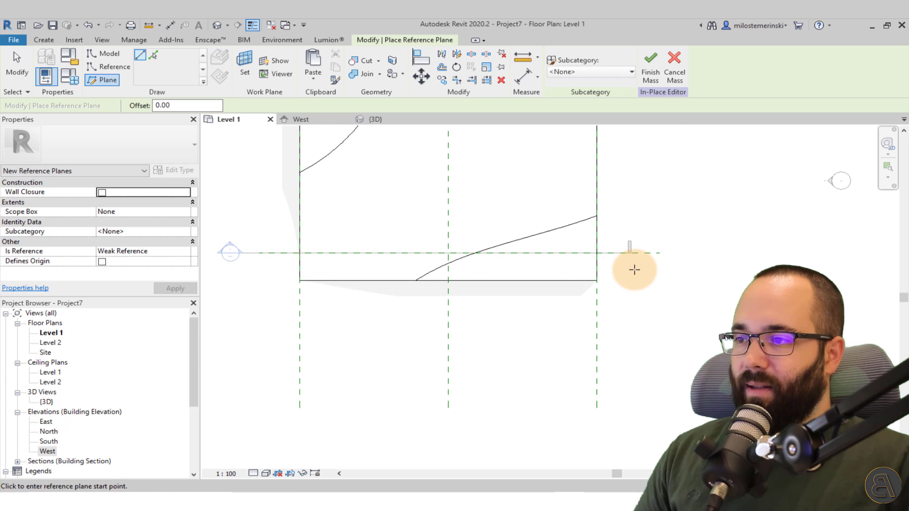
Name the new horizontal reference plane A
key("Escape")
left_click(646, 253)
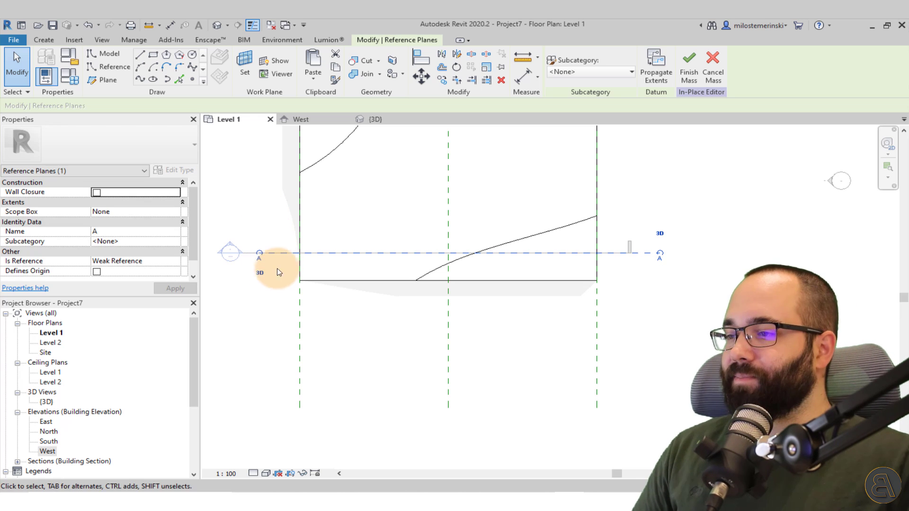
middle_click_drag(278, 272, 300, 271)
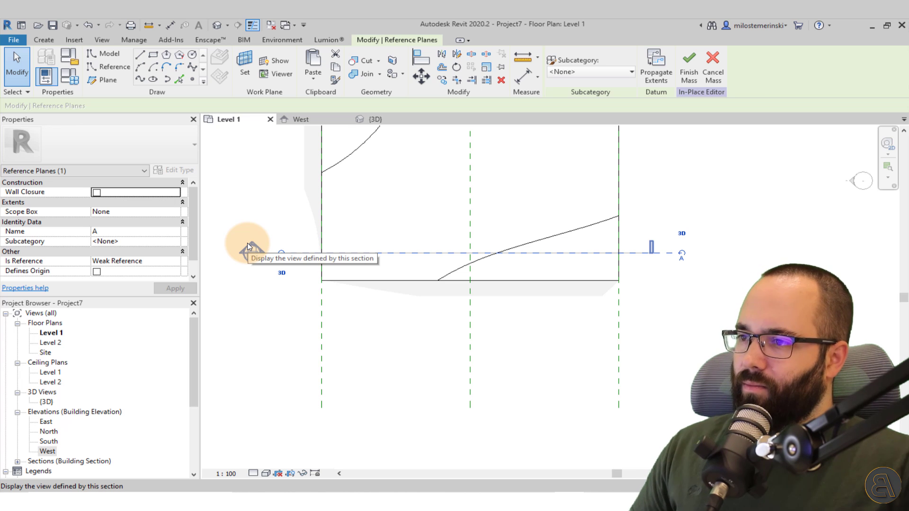
scroll(254, 252, "up", 3)
middle_click_drag(295, 239, 308, 234)
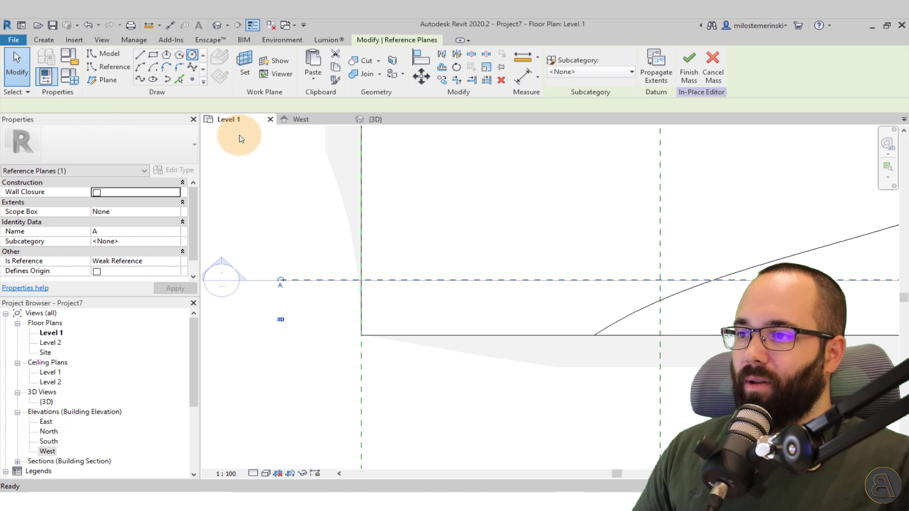
Draw a circle of about 180 radius on the Level 1 work plane, centred on reference plane A near the mass's lower-left corner
key("l")
key("i")
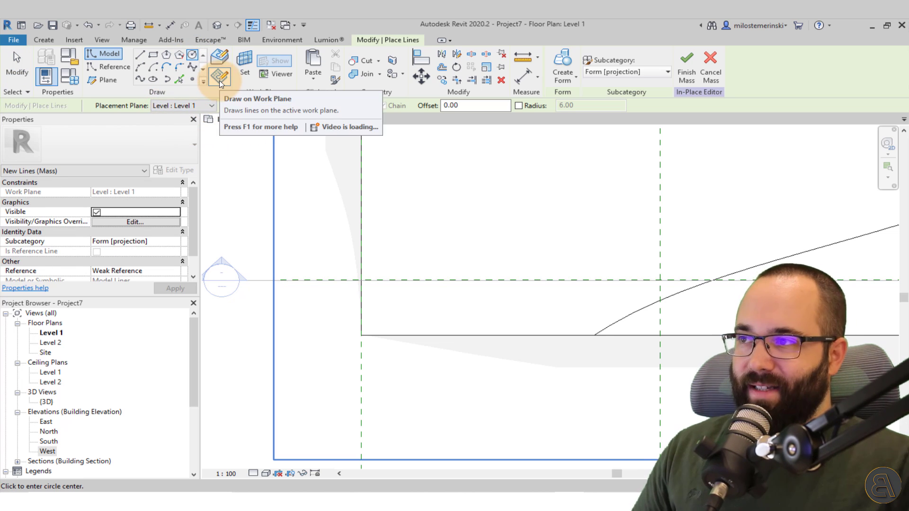
left_click(220, 81)
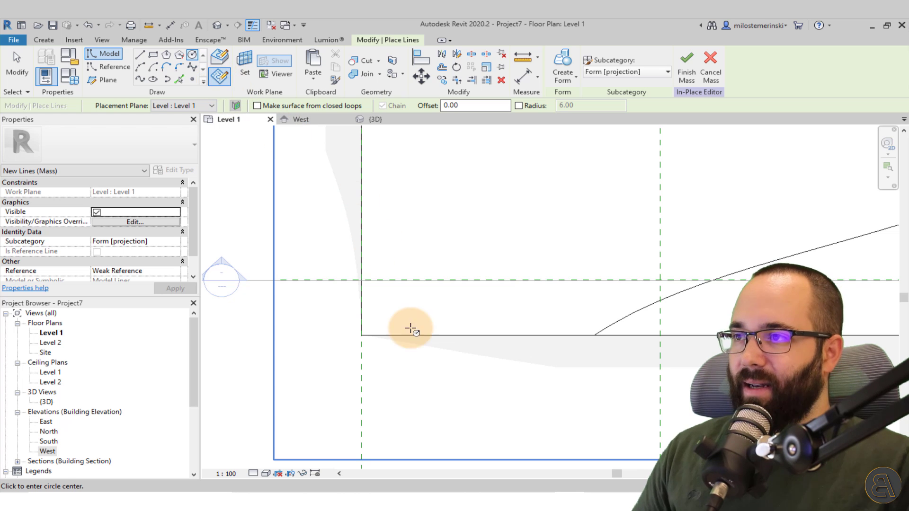
left_click(436, 280)
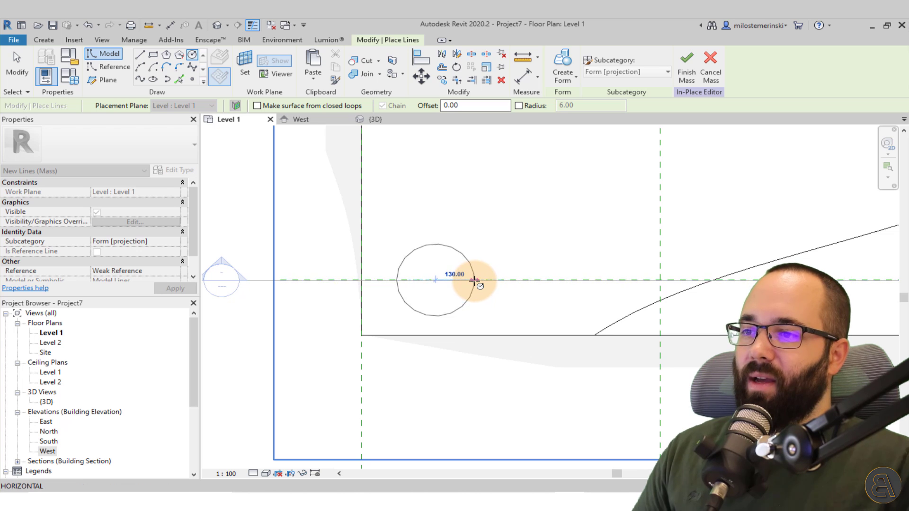
scroll(477, 284, "down", 3)
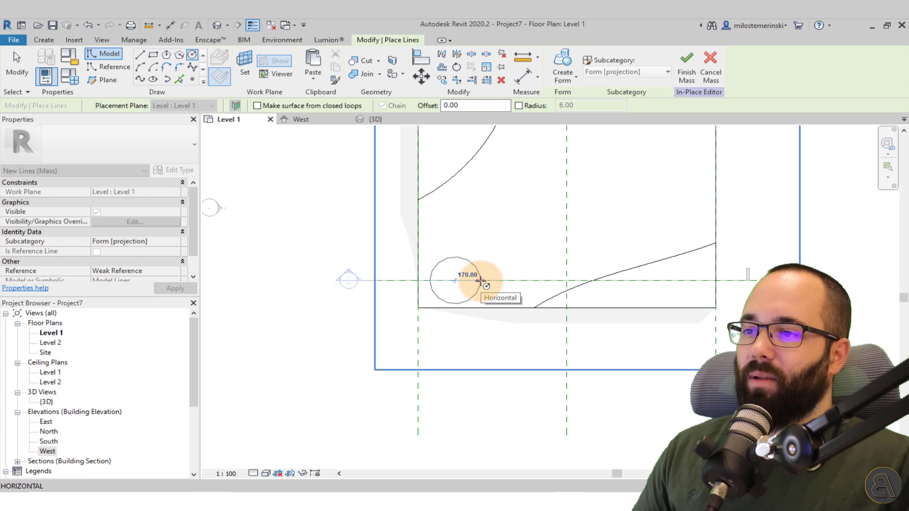
left_click(482, 281)
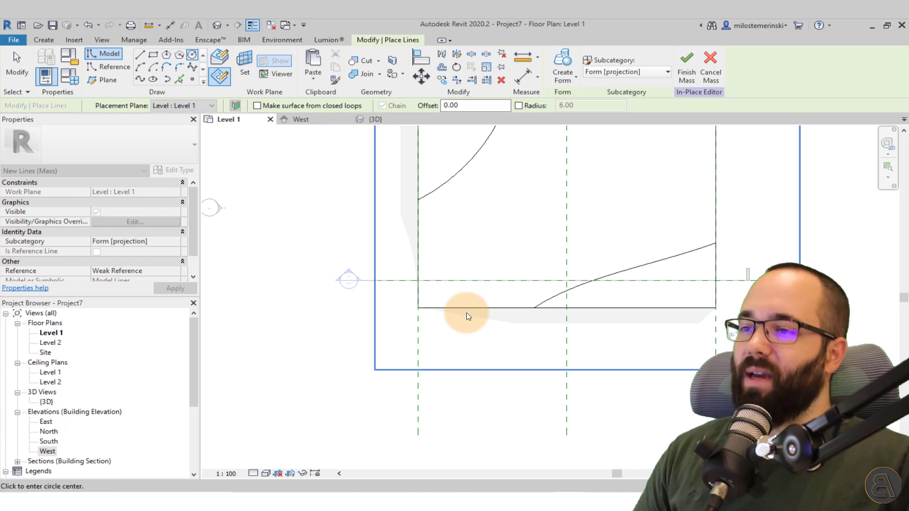
key("Escape")
key("Escape")
Select the new circle and open the Section 1 view to show it in section
scroll(467, 313, "down", 1)
left_click_drag(394, 247, 484, 336)
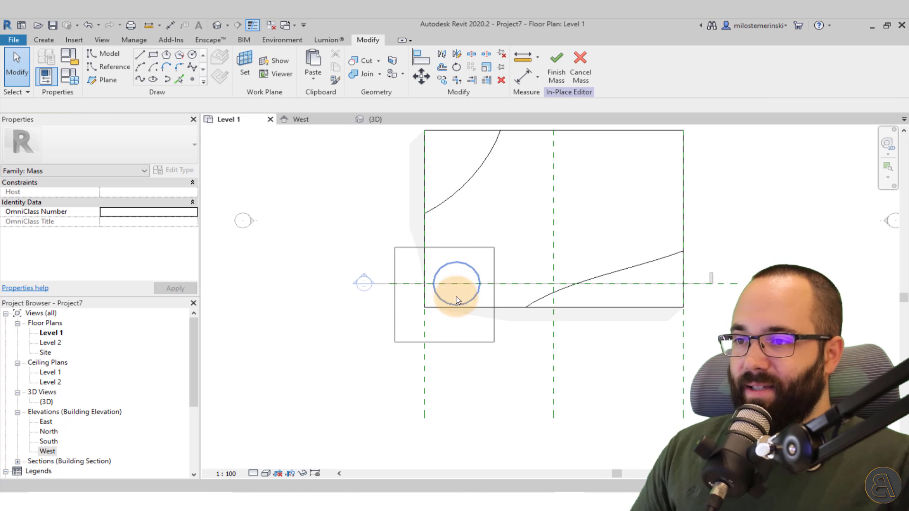
left_click(310, 120)
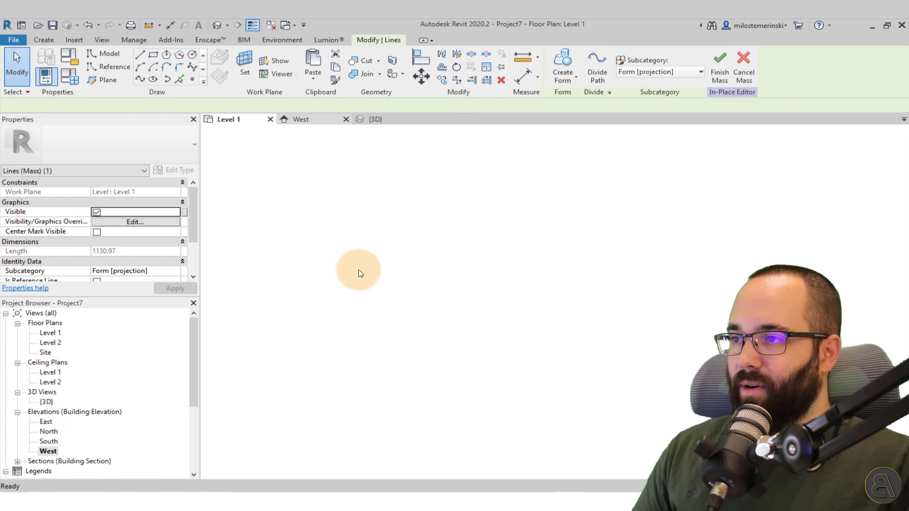
left_click(360, 273)
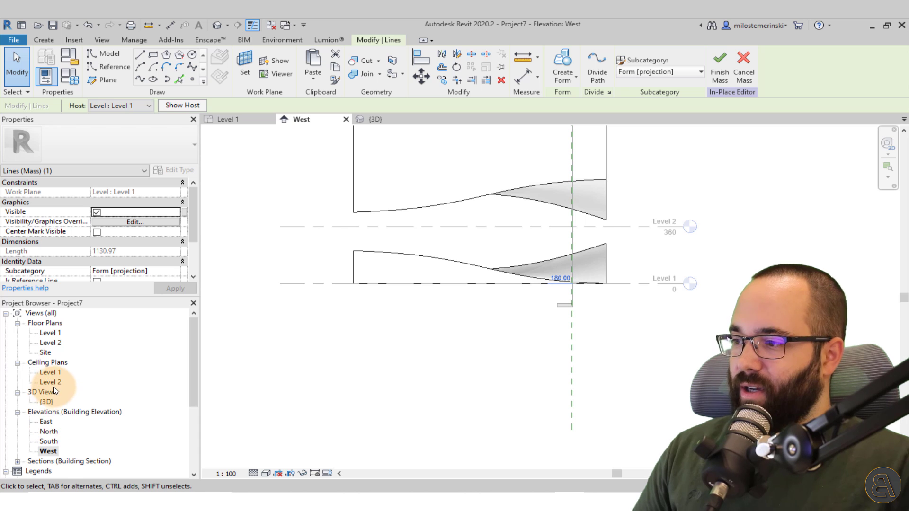
scroll(64, 396, "down", 1)
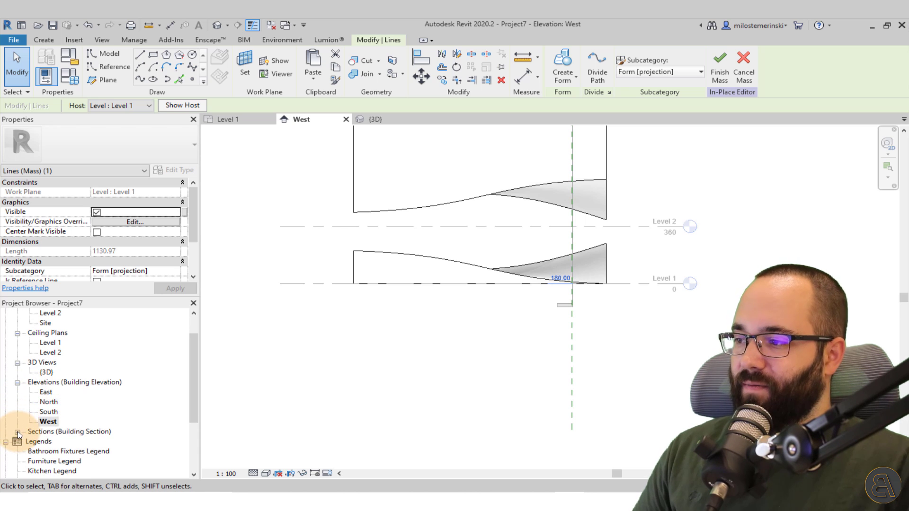
left_click(17, 432)
left_click(53, 442)
double_click(52, 442)
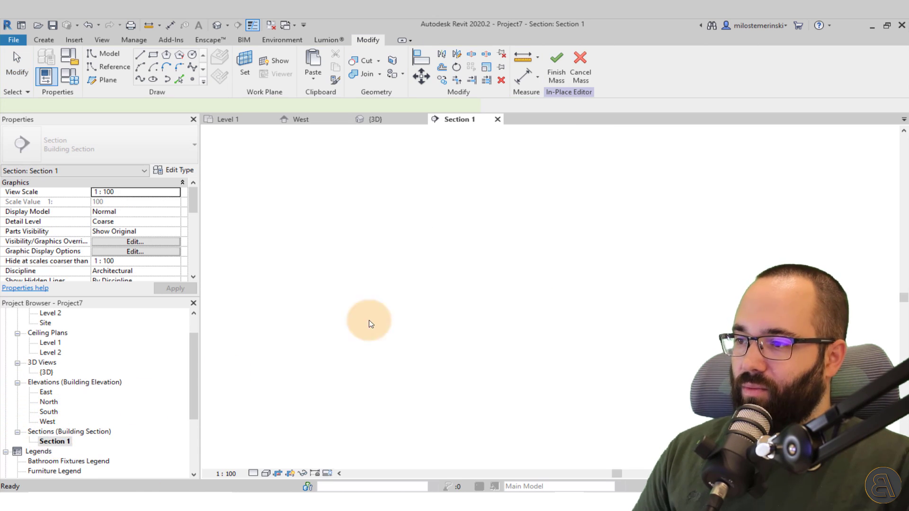
left_click(459, 297)
scroll(362, 376, "up", 2)
scroll(361, 374, "up", 2)
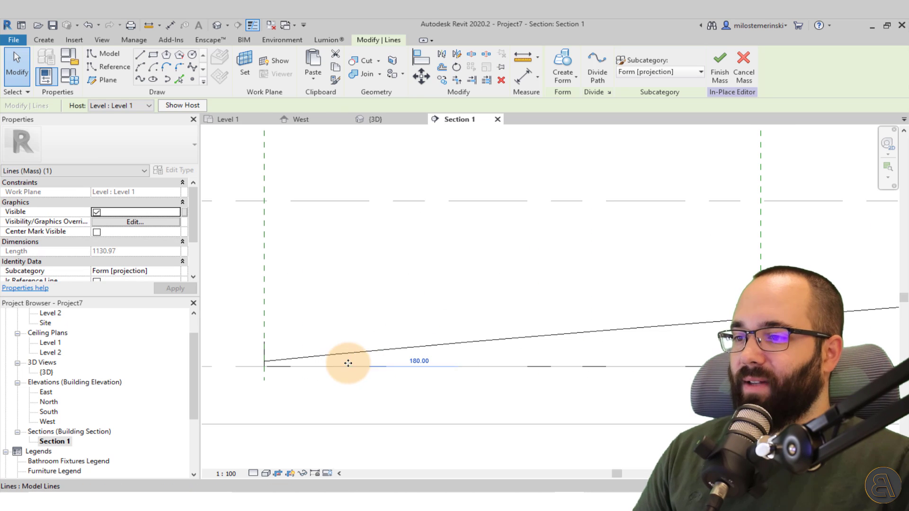
scroll(369, 369, "down", 3)
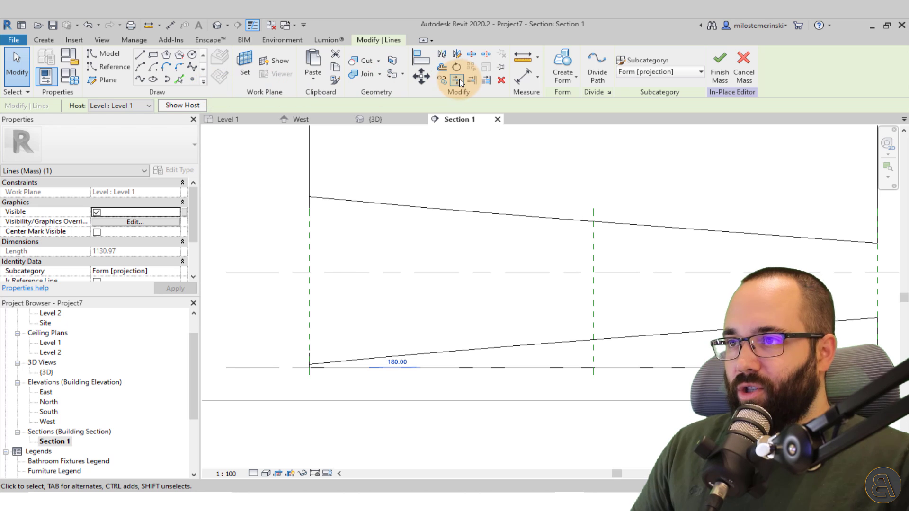
Copy the circle without the Constrain option, placing the copy diagonally up and to the right, just above the upper mass edge
left_click(443, 81)
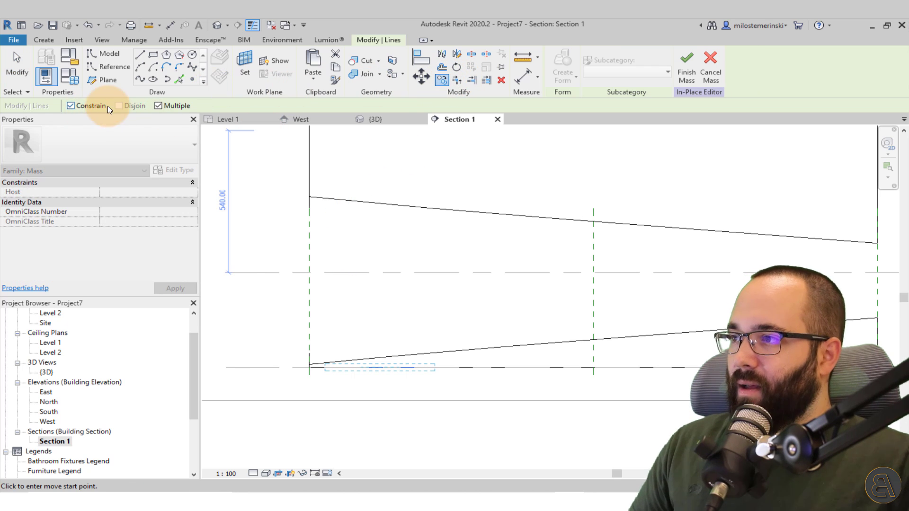
left_click(90, 107)
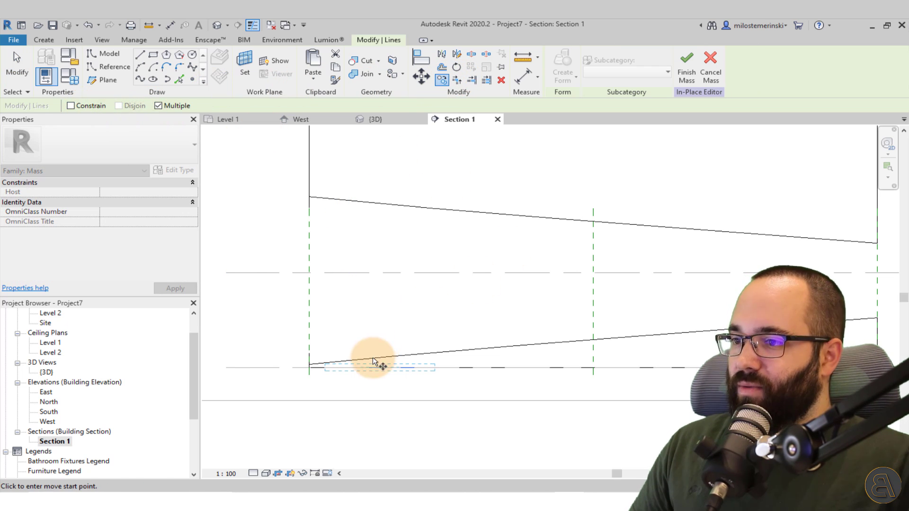
left_click(357, 360)
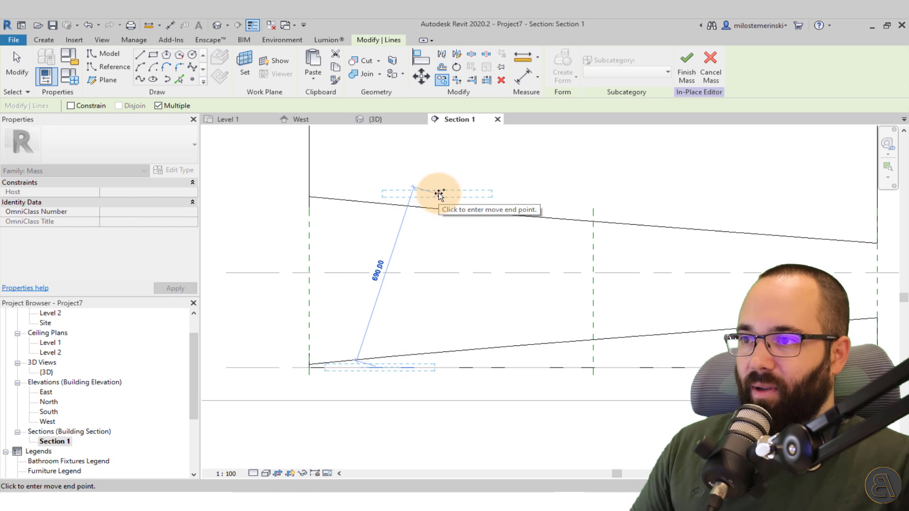
left_click(451, 196)
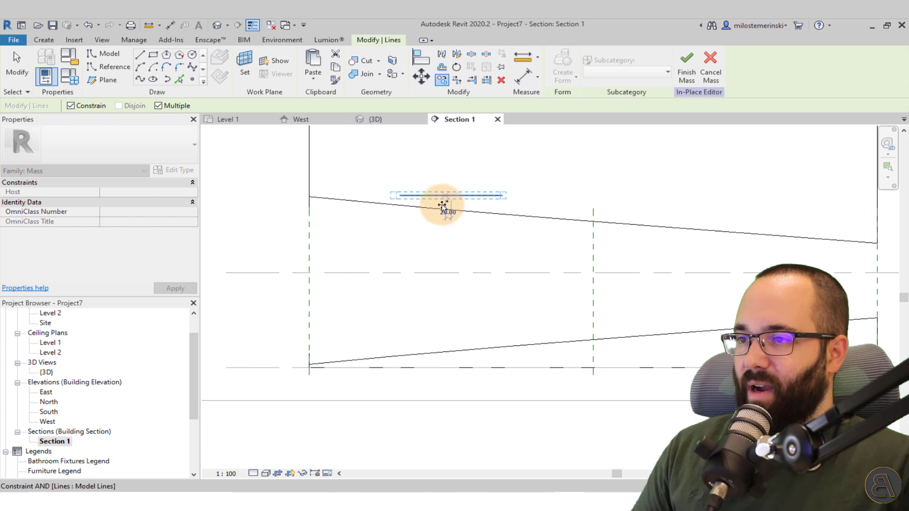
left_click(325, 248)
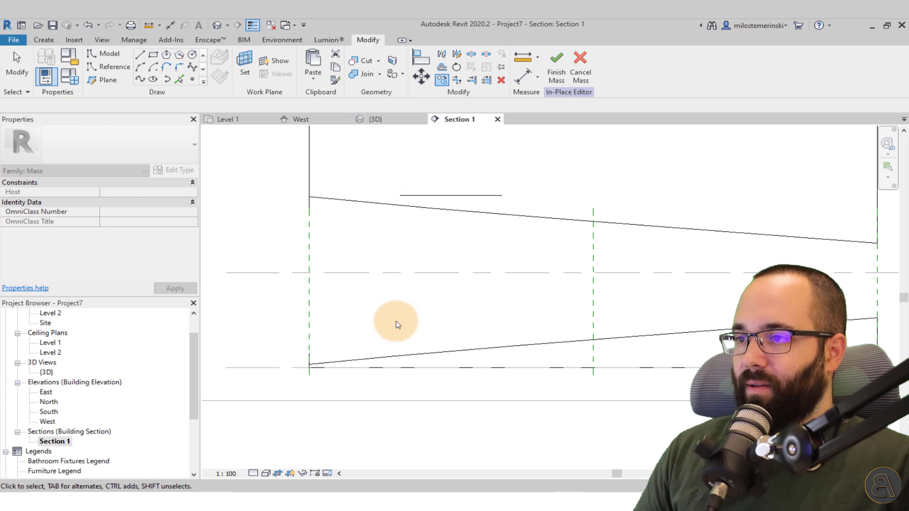
Set the upper circle's radius to 150 in the 3D view
left_click(465, 197)
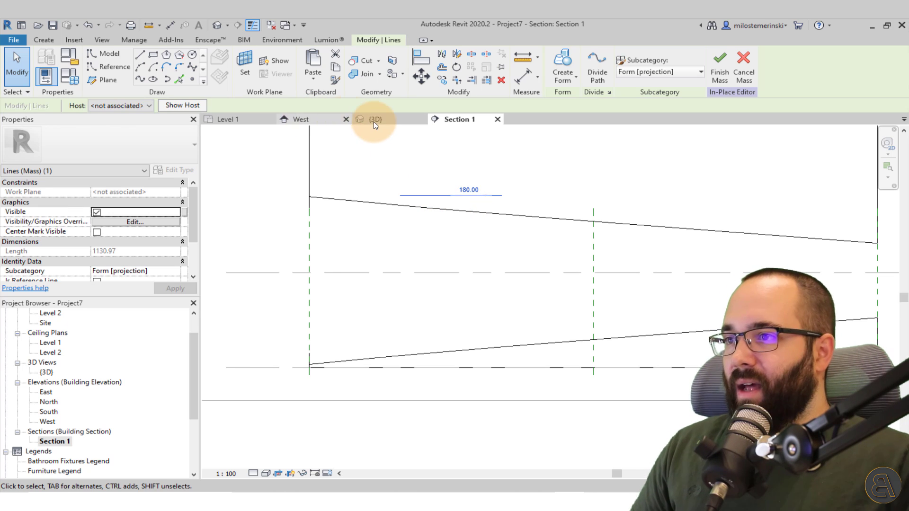
key("ctrl+Tab")
middle_click_drag(470, 264, 466, 180, "shift")
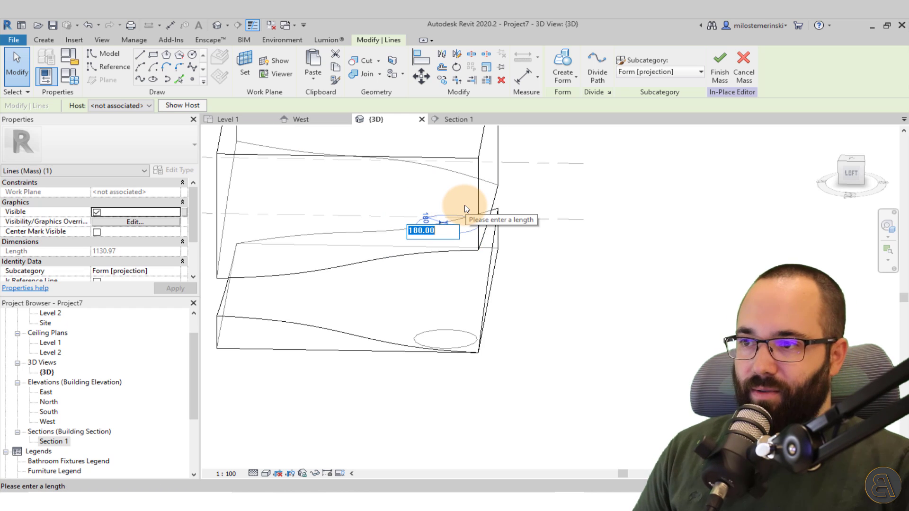
type("150")
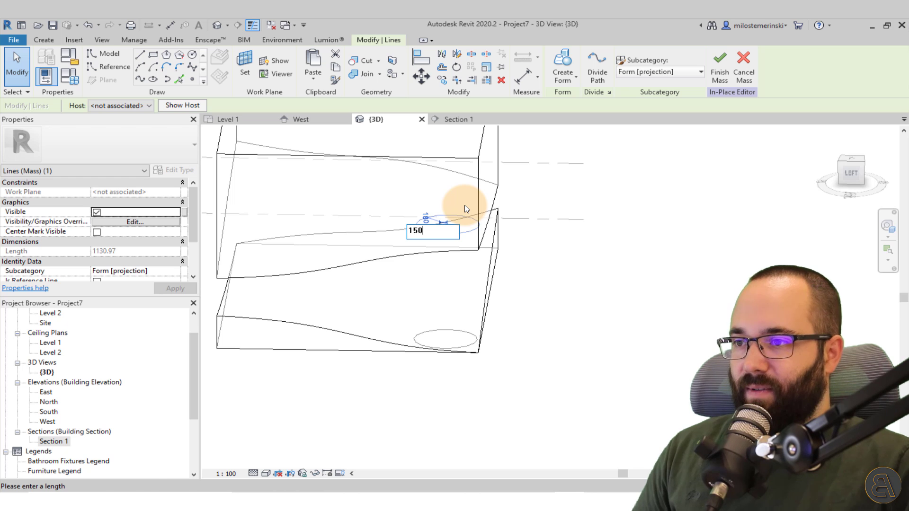
key("Return")
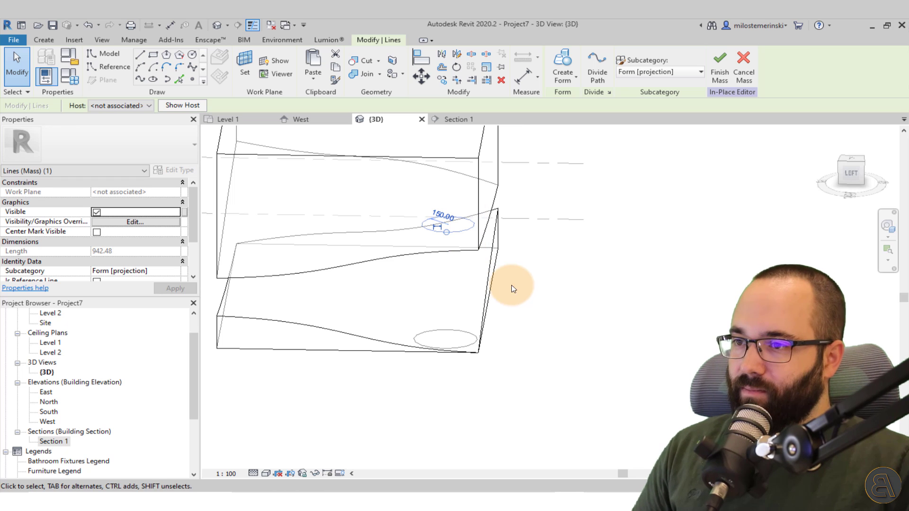
left_click(555, 311)
middle_click_drag(556, 312, 450, 251, "shift")
In Section 1, draw a slanted model line on reference plane A from the lower circle's centre to the upper circle's centre
left_click(488, 122)
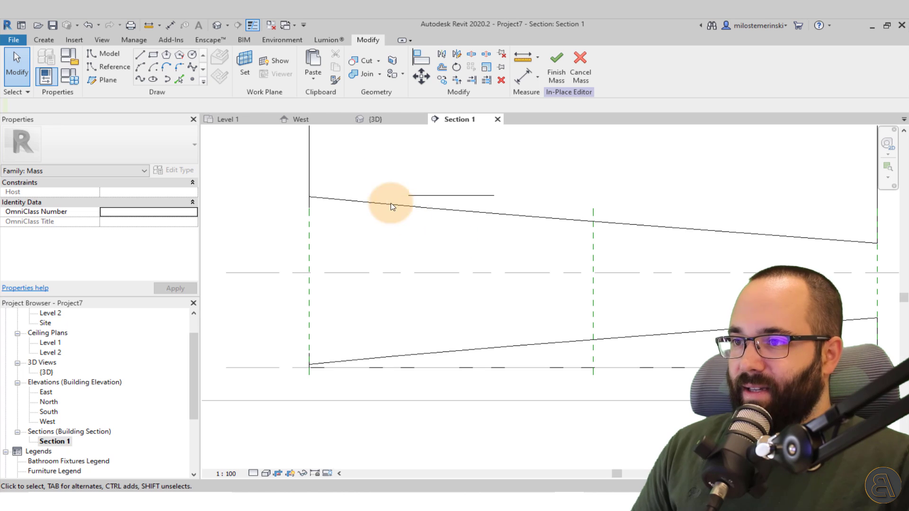
left_click(142, 57)
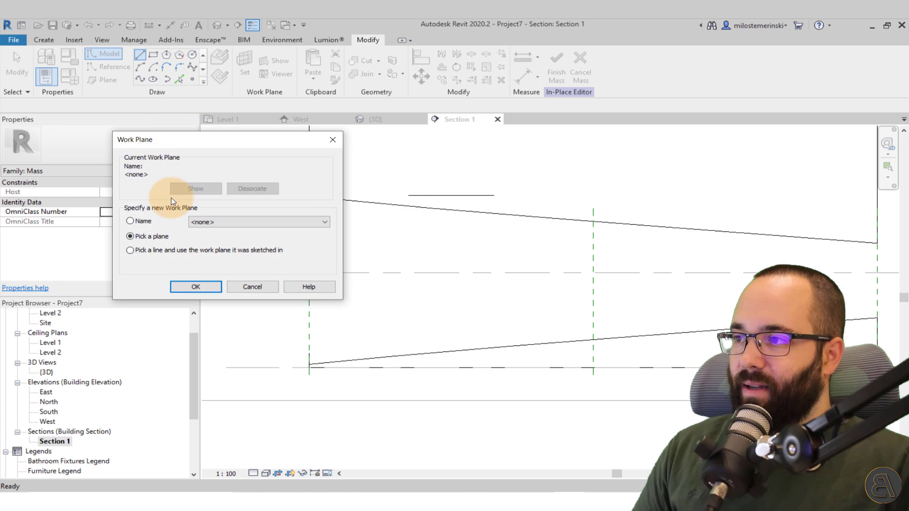
left_click(210, 223)
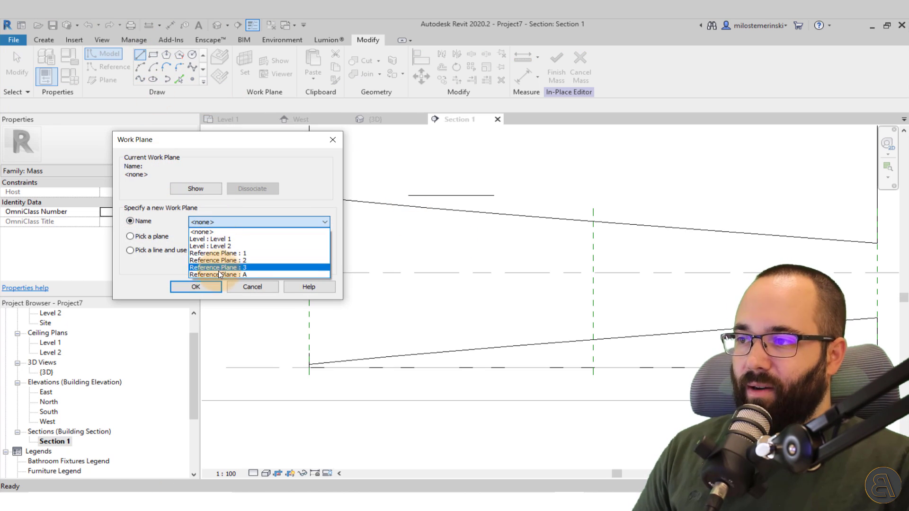
left_click(203, 275)
left_click(197, 287)
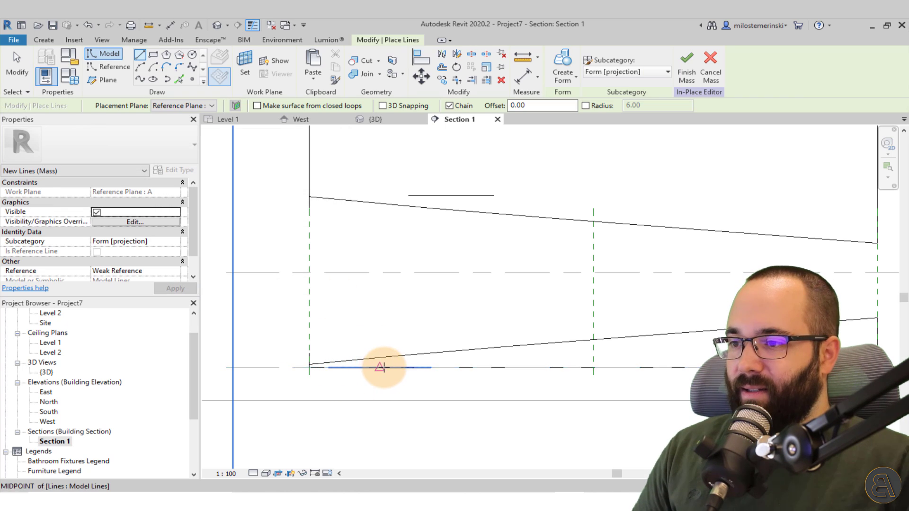
left_click(379, 367)
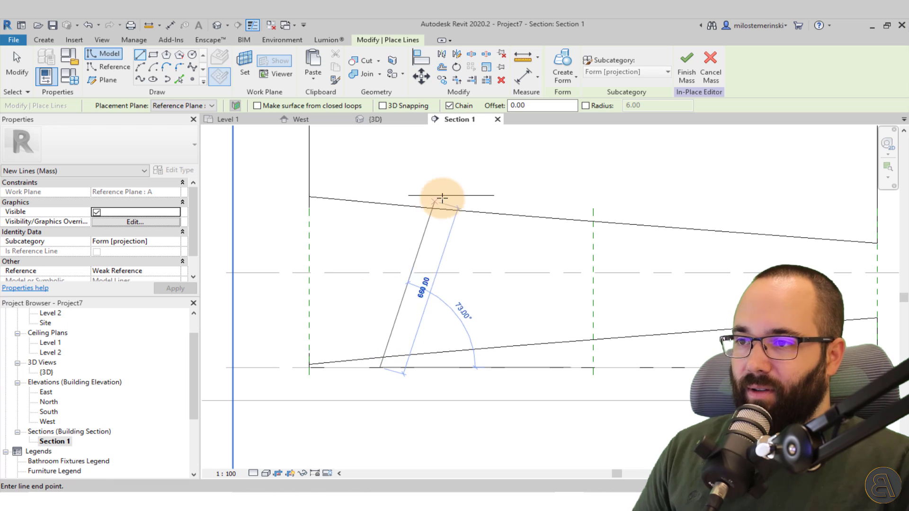
left_click(445, 210)
key("Escape")
key("Escape")
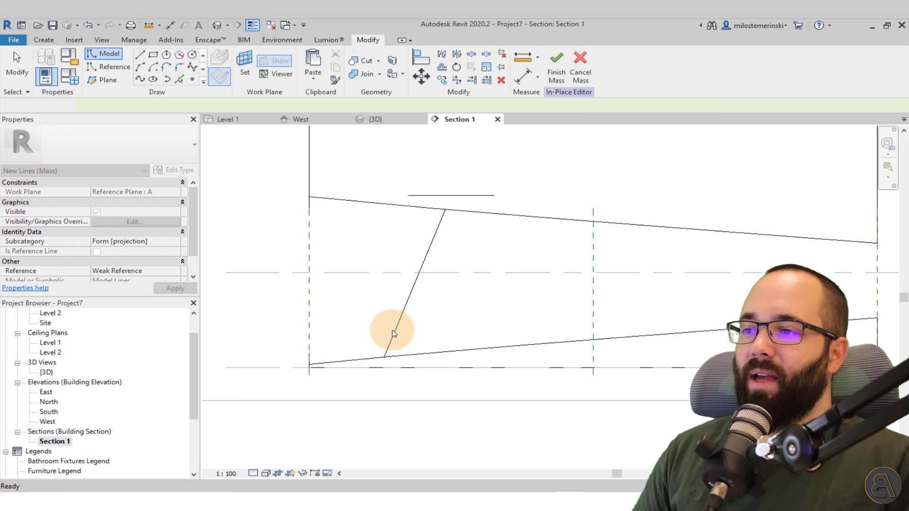
left_click(386, 353)
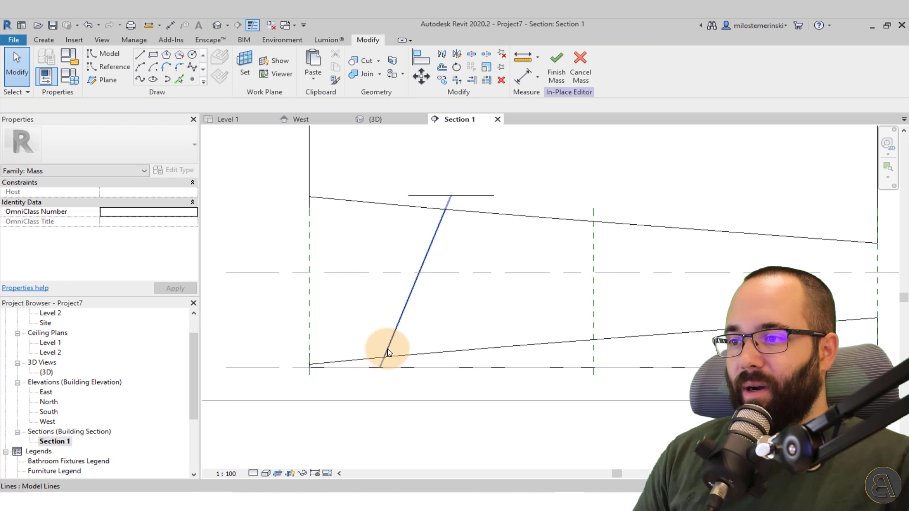
left_click_drag(384, 356, 382, 367)
mouse_move(445, 209)
left_mouse_down()
mouse_move(454, 209)
mouse_move(451, 215)
left_mouse_up()
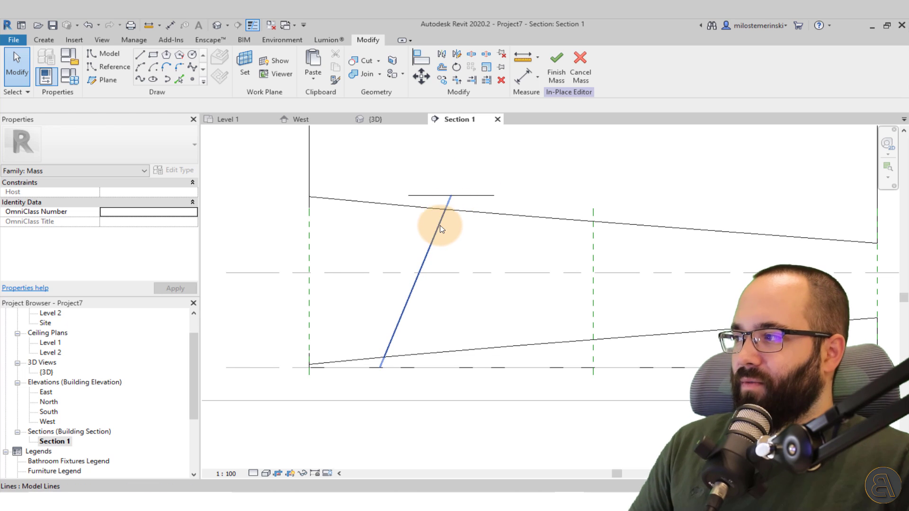
key("ctrl+z")
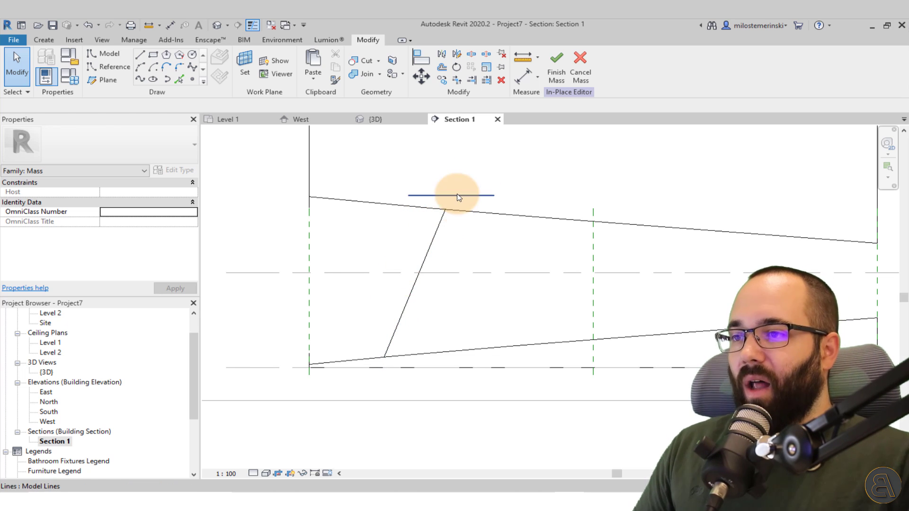
Copy the lowest circle three times along the slanted guide line, spacing the copies between the bottom and top circles
left_click(387, 363)
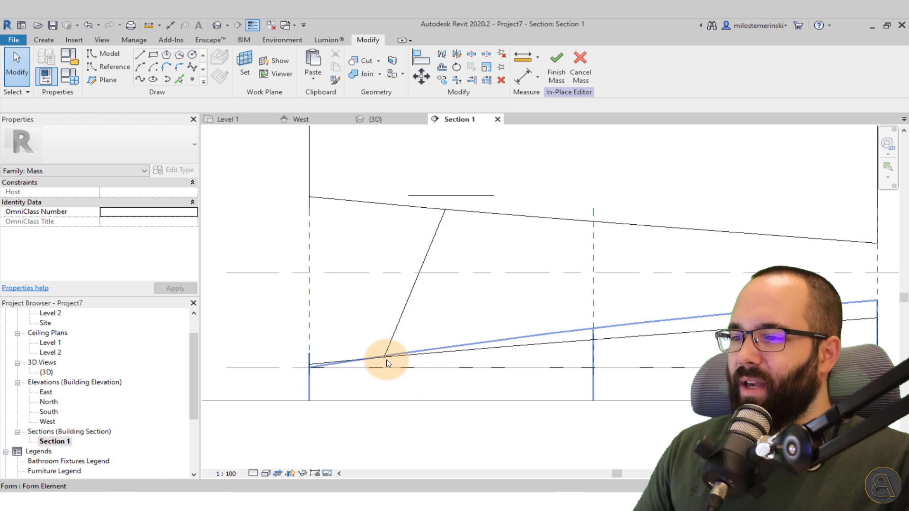
left_click(357, 385)
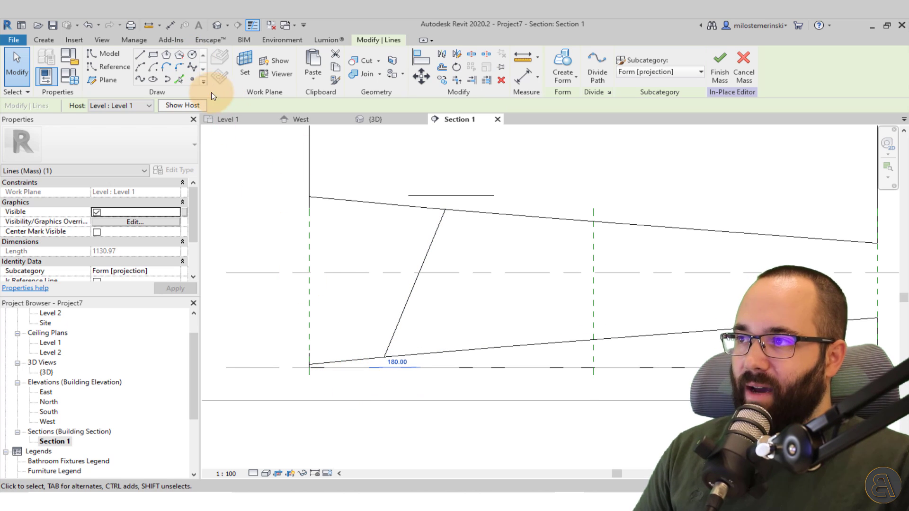
left_click(440, 81)
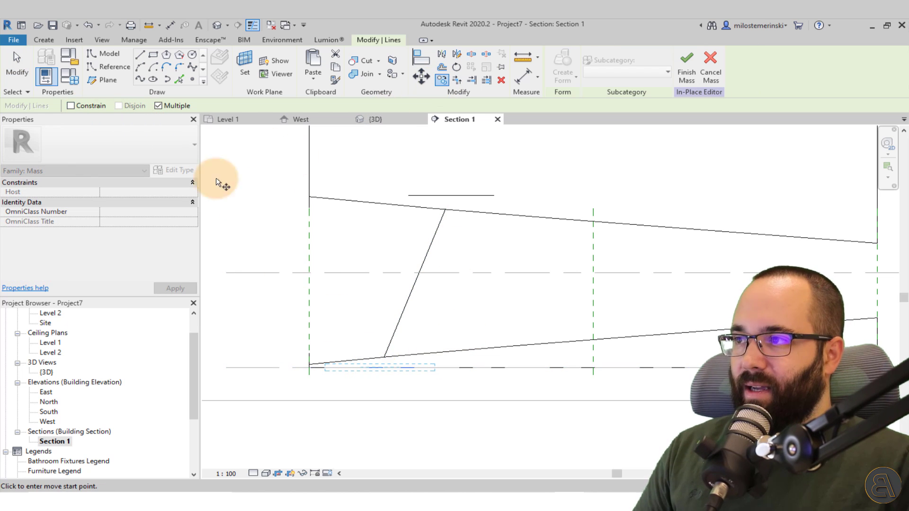
left_click(382, 368)
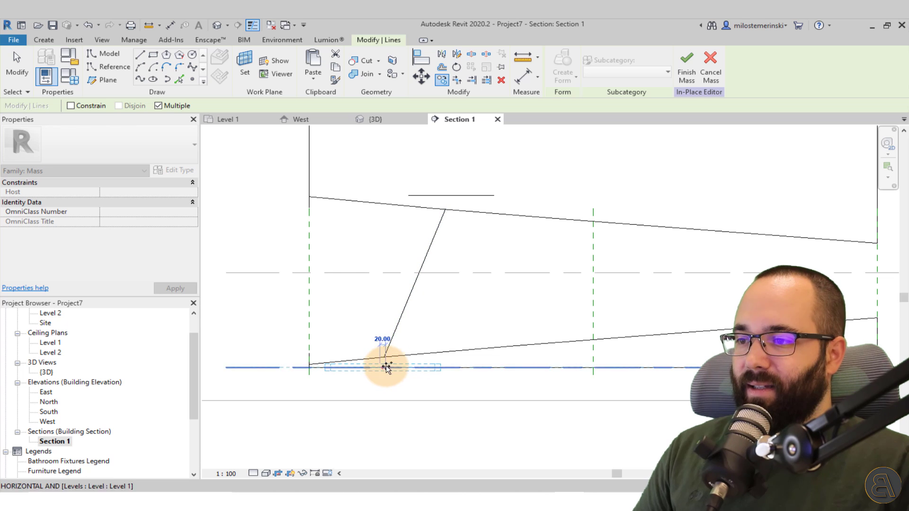
left_click(397, 329)
left_click(81, 105)
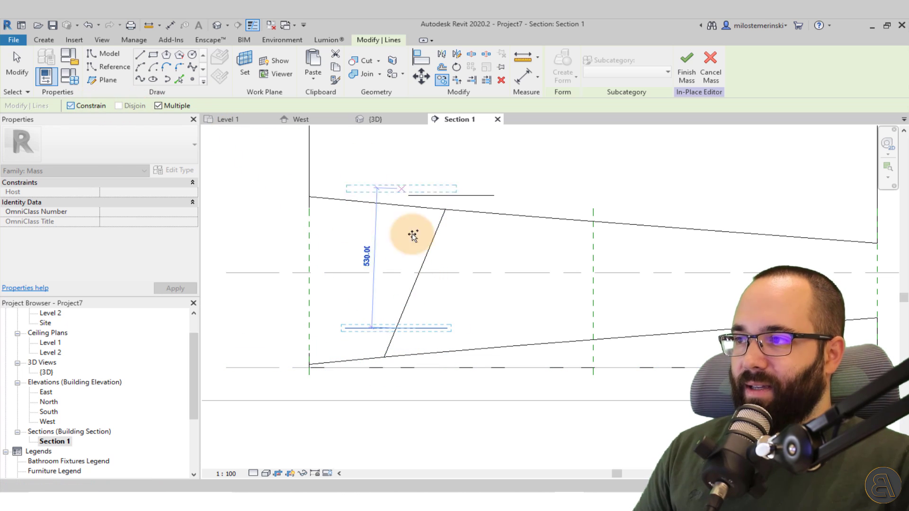
left_click(413, 283)
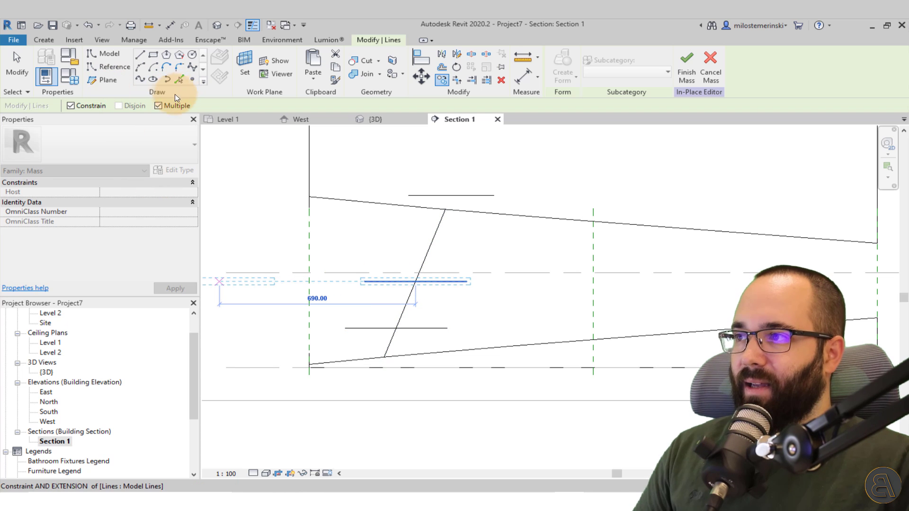
left_click(102, 106)
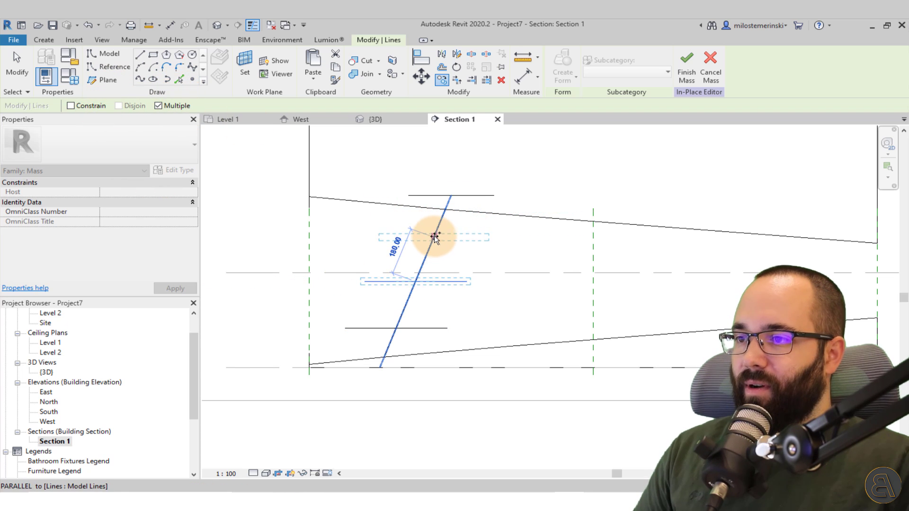
left_click(436, 233)
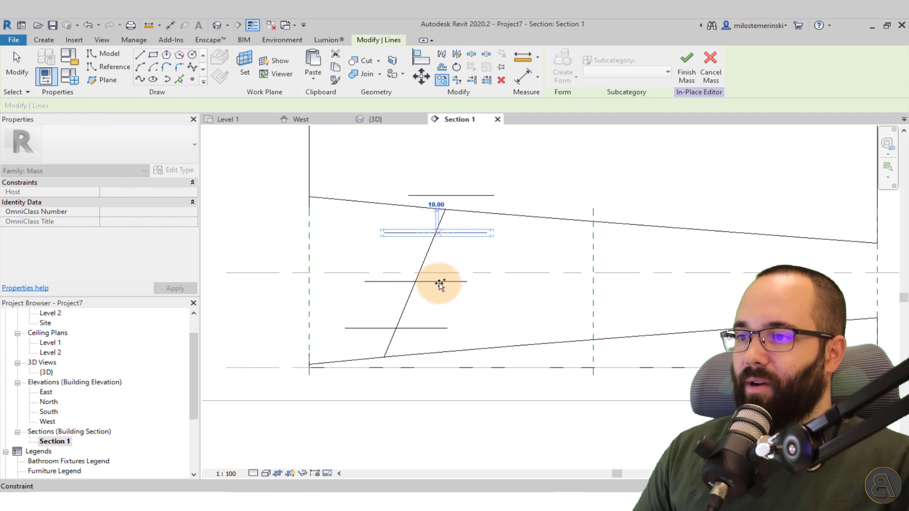
In the 3D view, set the radius of the middle circle on the guide line to 40
left_click(377, 119)
middle_click_drag(455, 177, 455, 294, "shift")
scroll(440, 290, "up", 1)
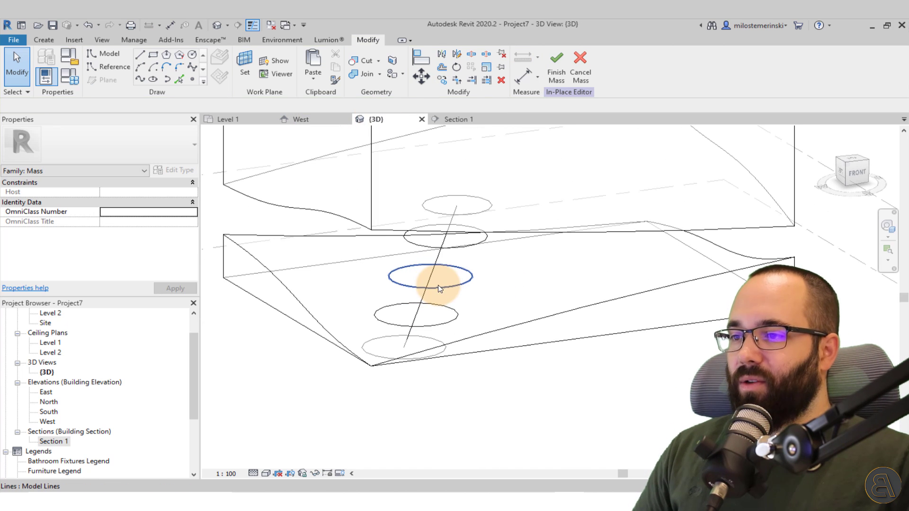
left_click(431, 296)
left_click(432, 261)
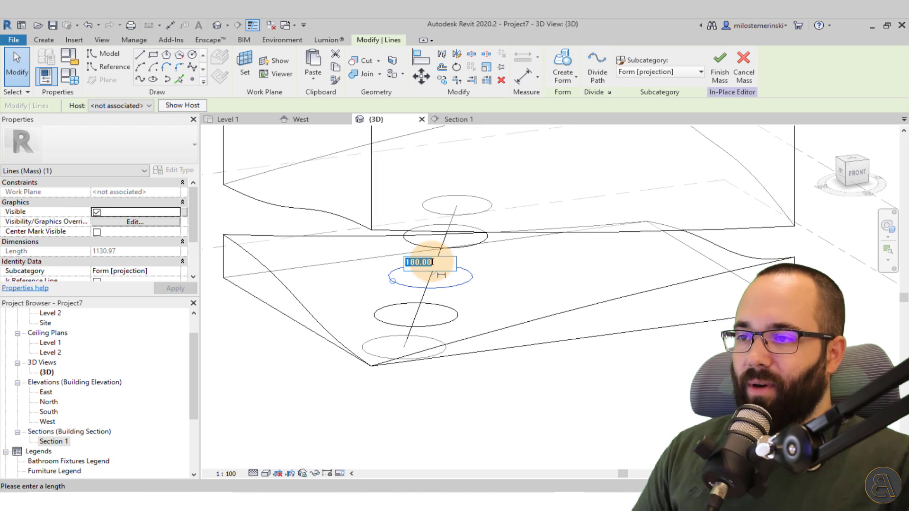
type("50")
key("Return")
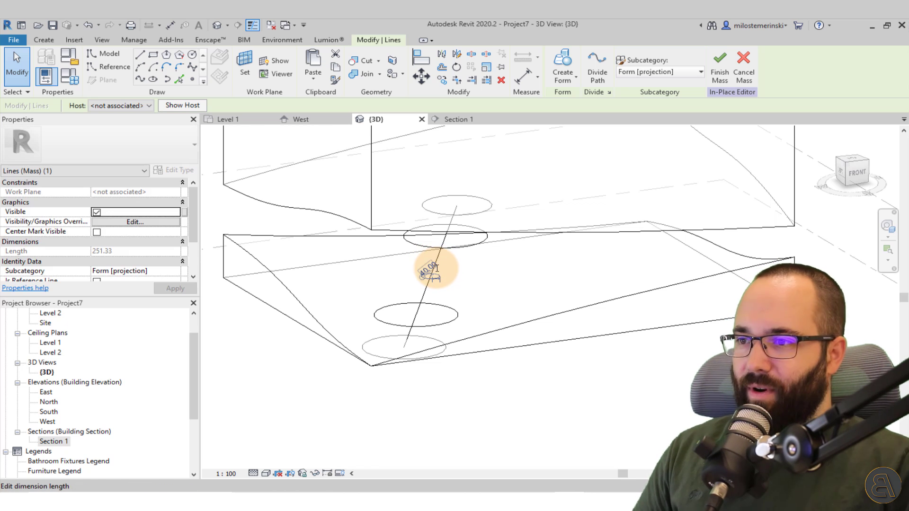
Set the radius of the circle directly below the top one to 80
left_click(471, 258)
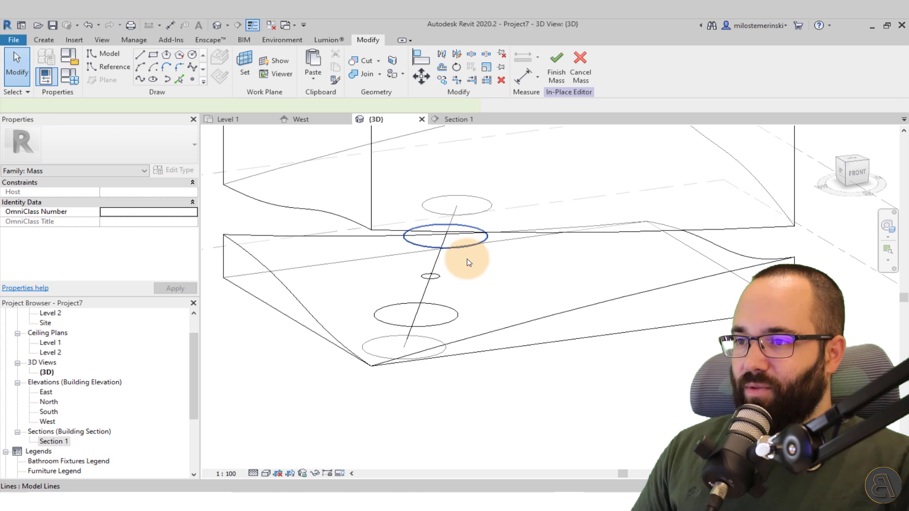
left_click(457, 246)
left_click(448, 228)
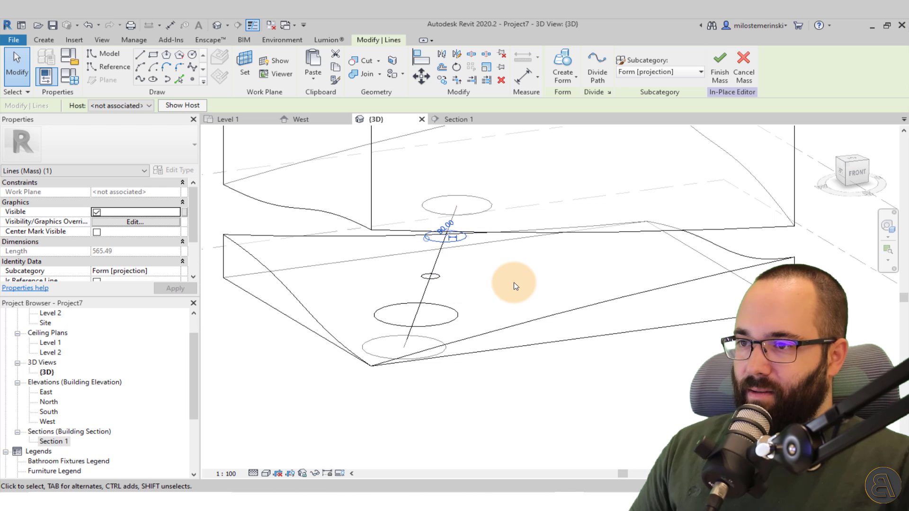
left_click(512, 279)
middle_click_drag(510, 274, 505, 248, "shift")
left_click(453, 238)
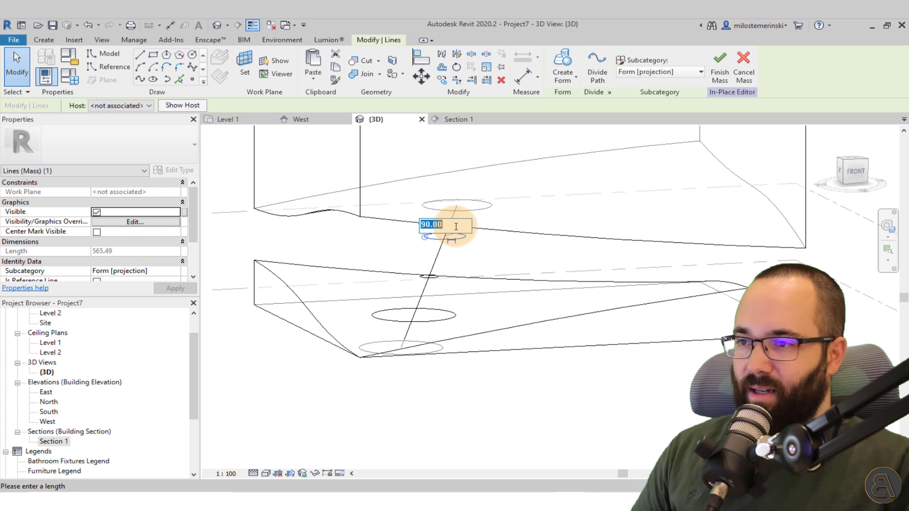
middle_click_drag(458, 229, 426, 315, "shift")
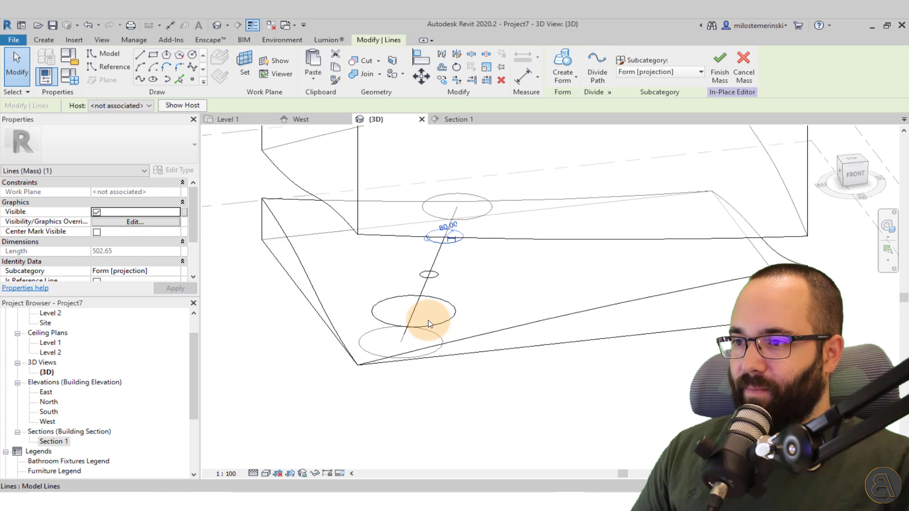
key("Escape")
Set the radius of the circle directly above the bottom one to 100
left_click(438, 297)
left_click(427, 295)
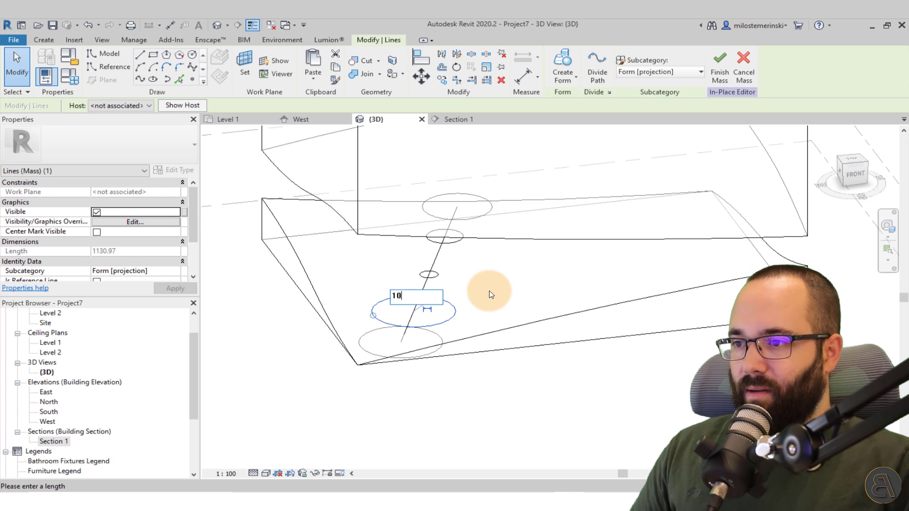
middle_click_drag(504, 307, 537, 303, "shift")
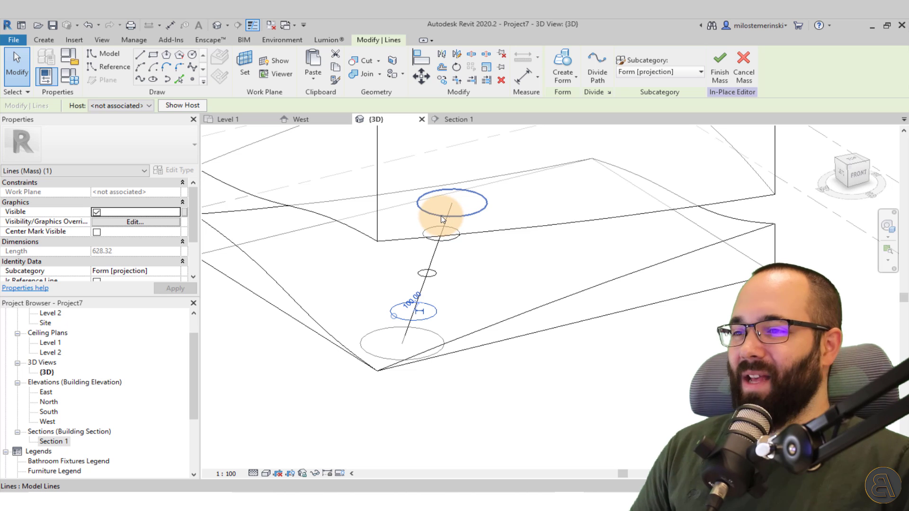
Create a solid column form from all five circles along the guide line, leaving the line itself out
left_click(441, 215)
left_click(453, 236, "ctrl")
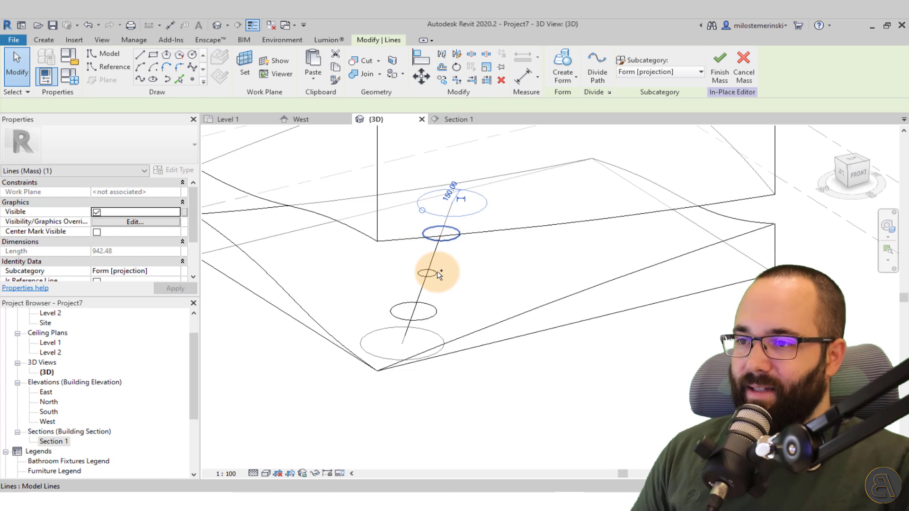
left_click(437, 309, "ctrl")
left_click(434, 333, "ctrl")
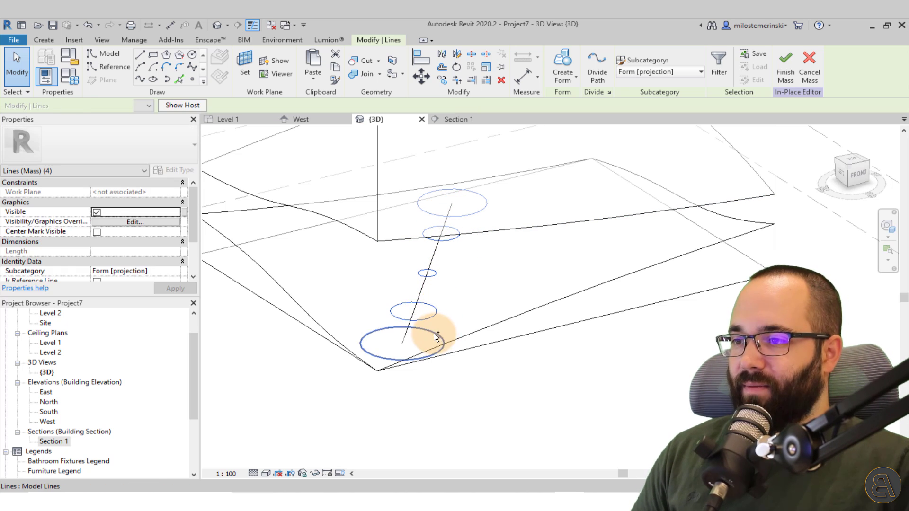
left_click(575, 66)
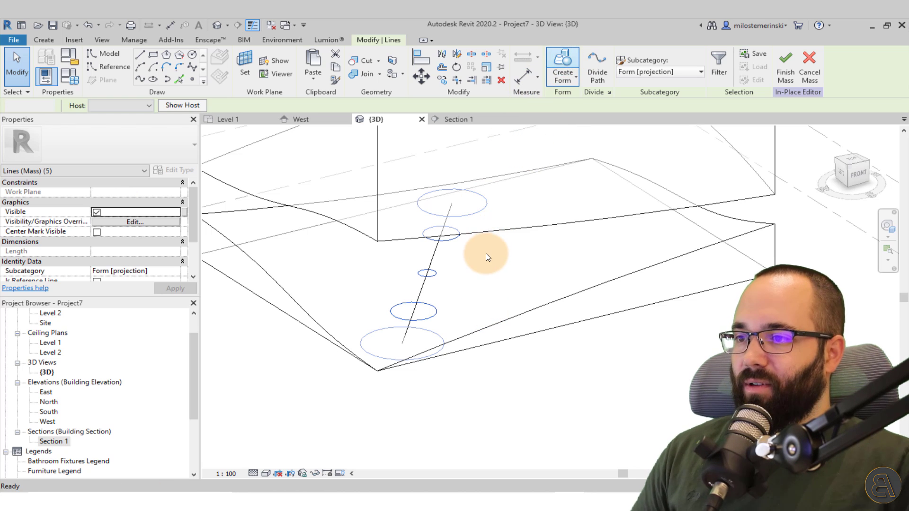
middle_click_drag(479, 296, 441, 297, "shift")
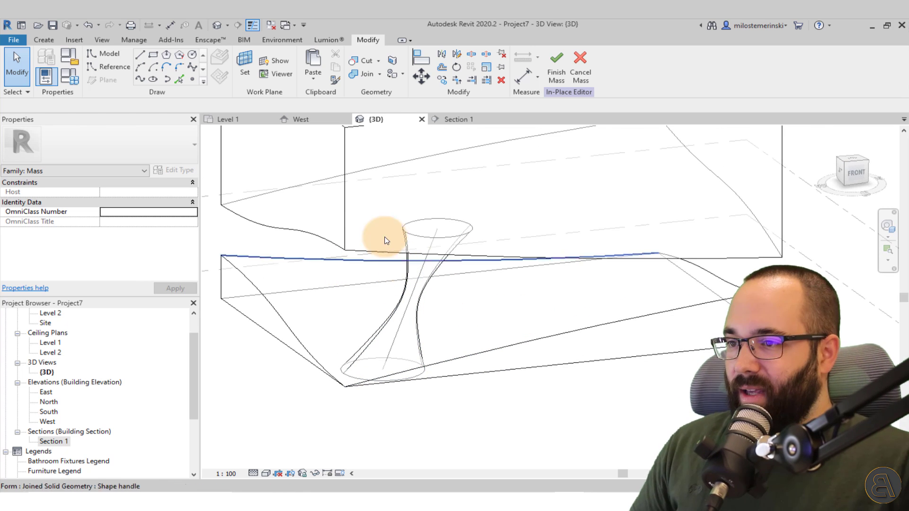
Join the column form's geometry with the lower and upper parts of the mass
left_click(359, 74)
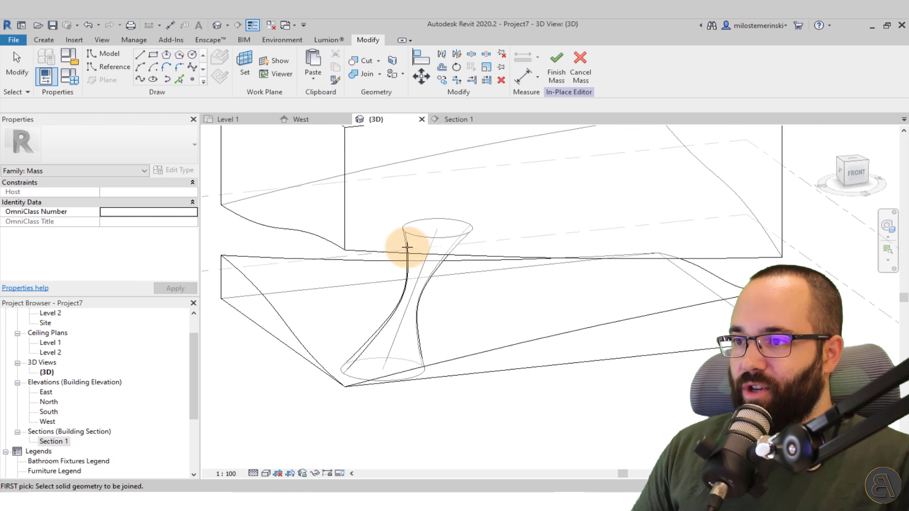
left_click(315, 261)
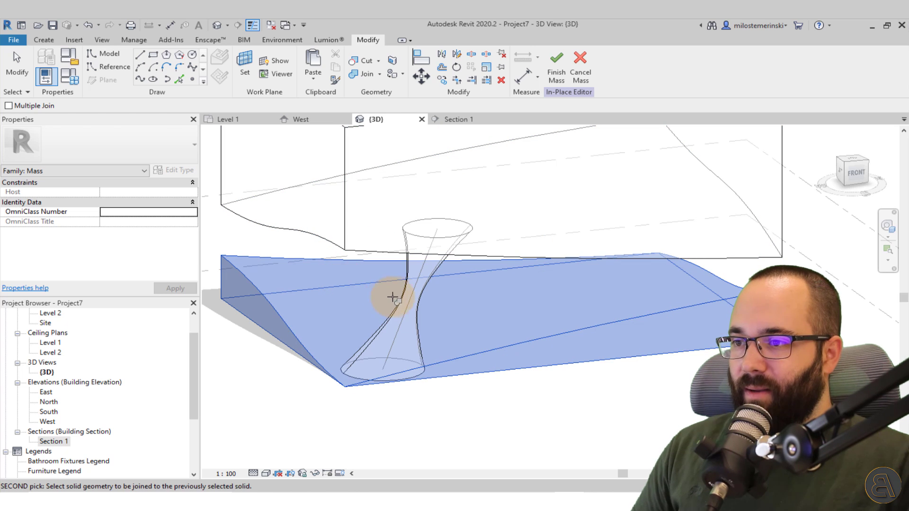
left_click(375, 305)
left_click(325, 262)
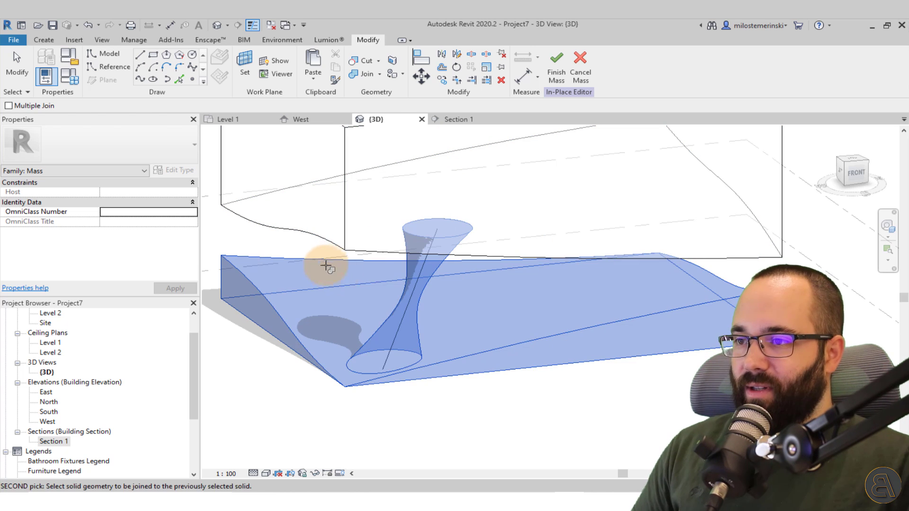
left_click(413, 292)
middle_click_drag(413, 292, 447, 312, "shift")
key("Escape")
Delete the slanted guide line running through the joined column
left_click(419, 264)
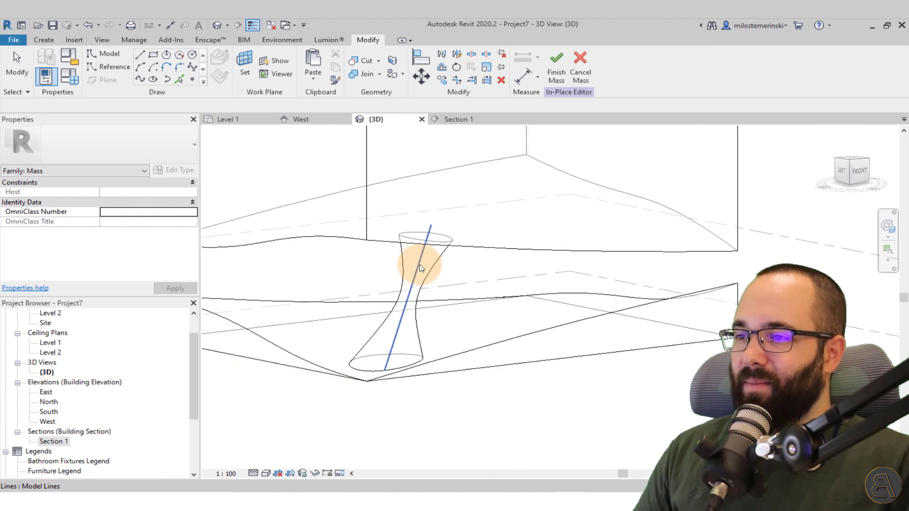
key("Escape")
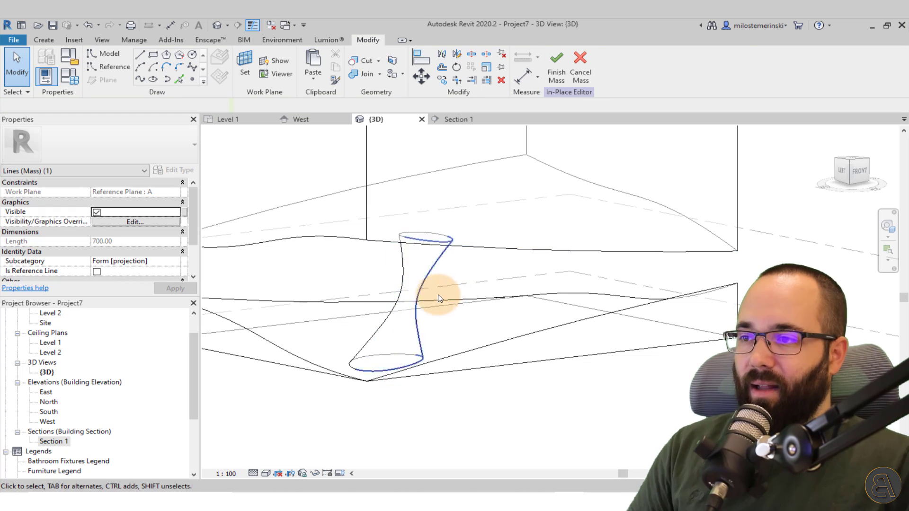
middle_click_drag(436, 297, 453, 260, "shift")
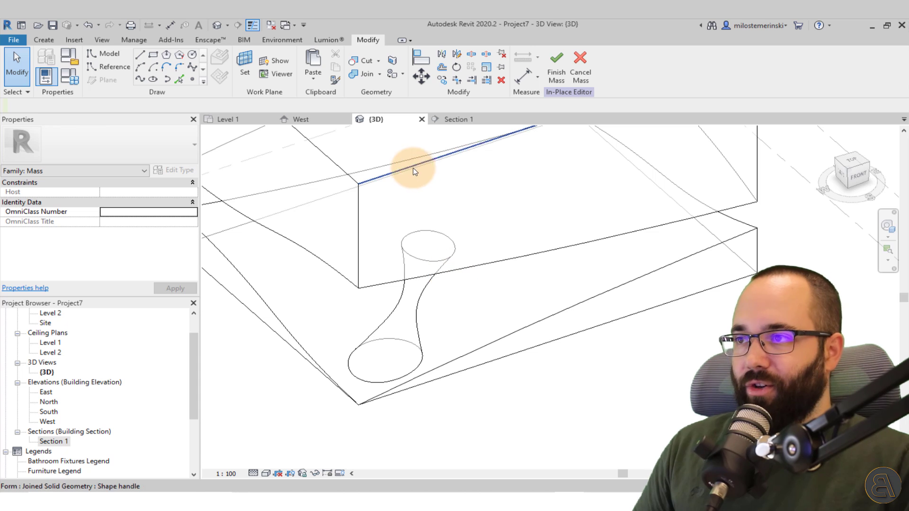
Inspect the joined column in Section 1, the Level 1 plan and the 3D view
left_click(448, 122)
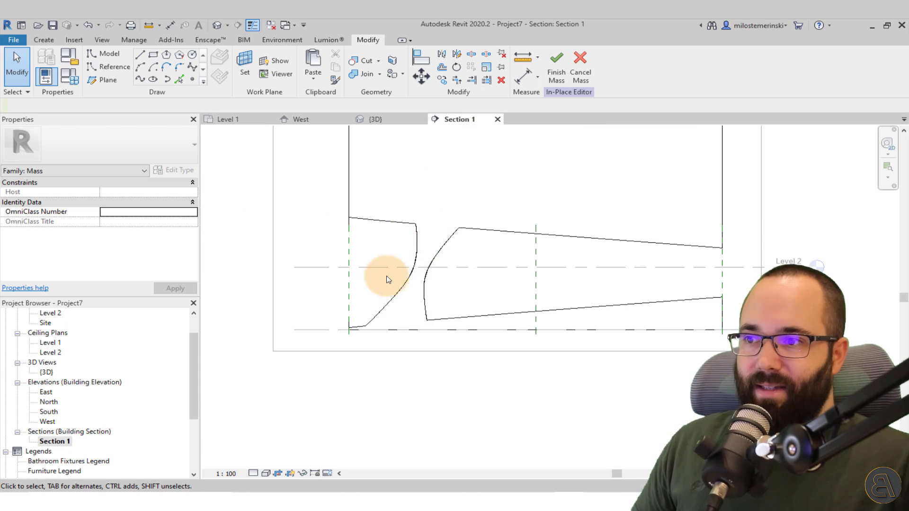
left_click(221, 120)
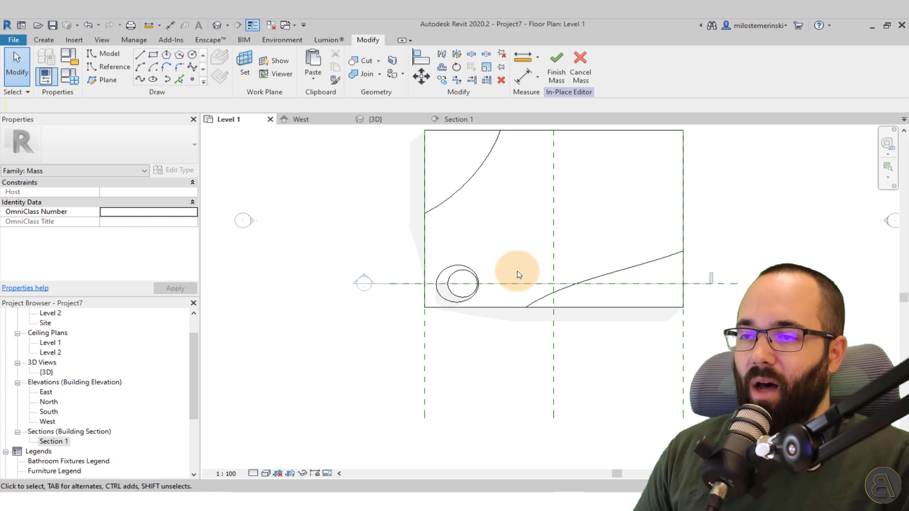
left_click(375, 120)
middle_click_drag(542, 238, 577, 291, "shift")
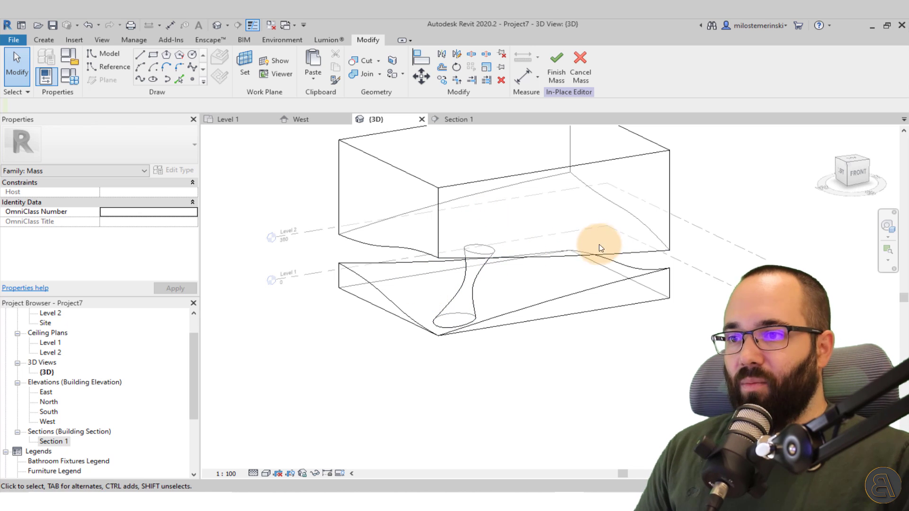
Examine the arrangement of all the slanted columns between the mass volumes in the 3D view and Level 1 plan
middle_click_drag(654, 260, 594, 376, "shift")
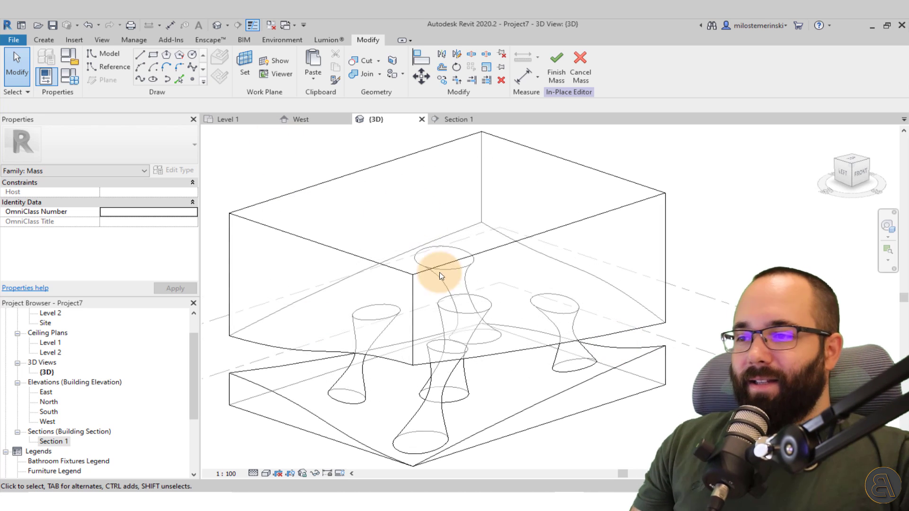
middle_click_drag(440, 272, 409, 290, "shift")
left_click(237, 120)
scroll(420, 248, "down", 3)
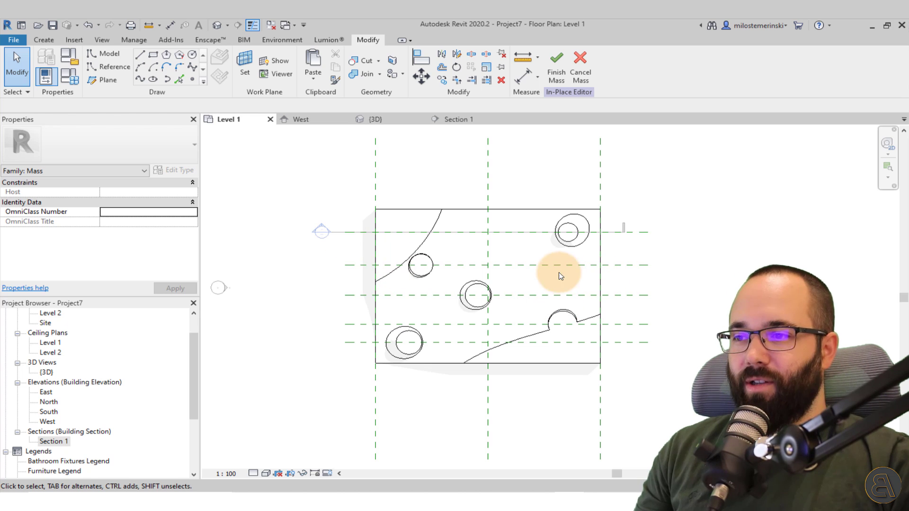
left_click(374, 120)
middle_click_drag(487, 361, 477, 386, "shift")
scroll(503, 301, "down", 3)
middle_click_drag(503, 300, 483, 304, "shift")
scroll(489, 280, "up", 2)
scroll(483, 304, "up", 1)
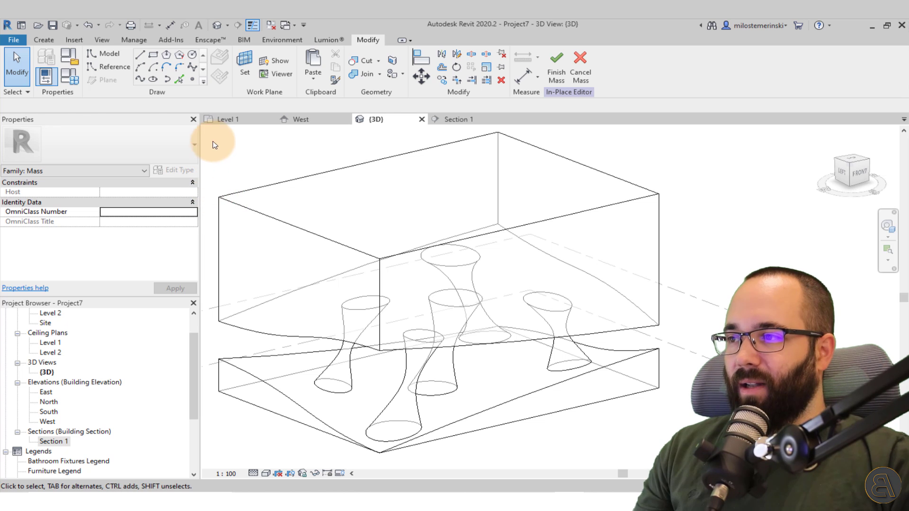
Assign the Gypsum Wall Board material to the joined mass form and apply it
left_click(310, 223)
left_click(184, 224)
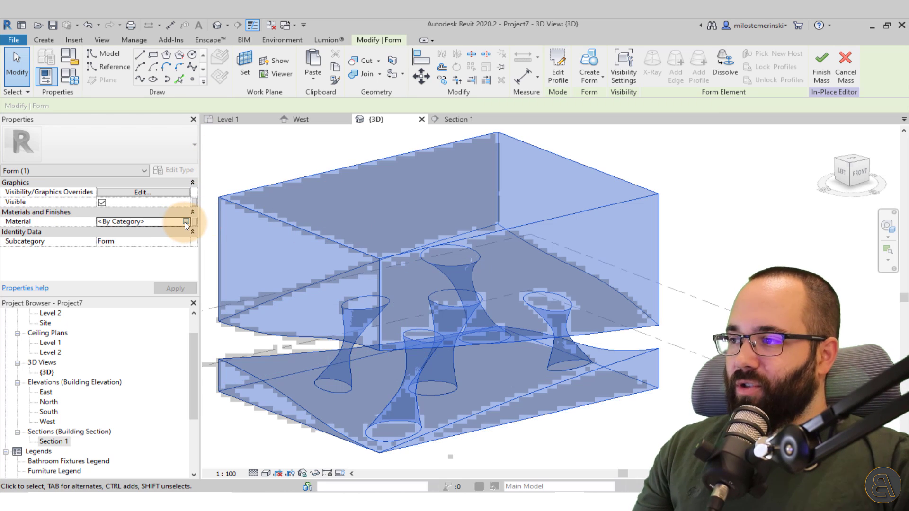
left_click(186, 223)
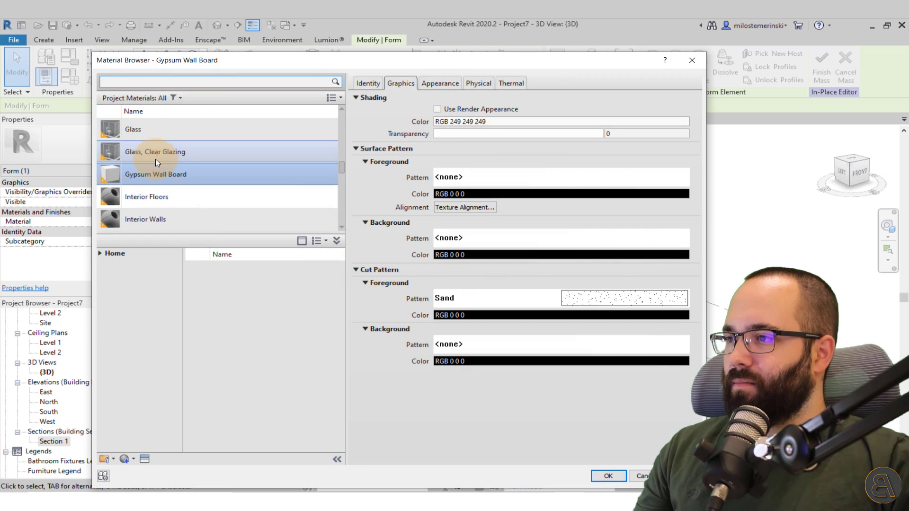
double_click(137, 174)
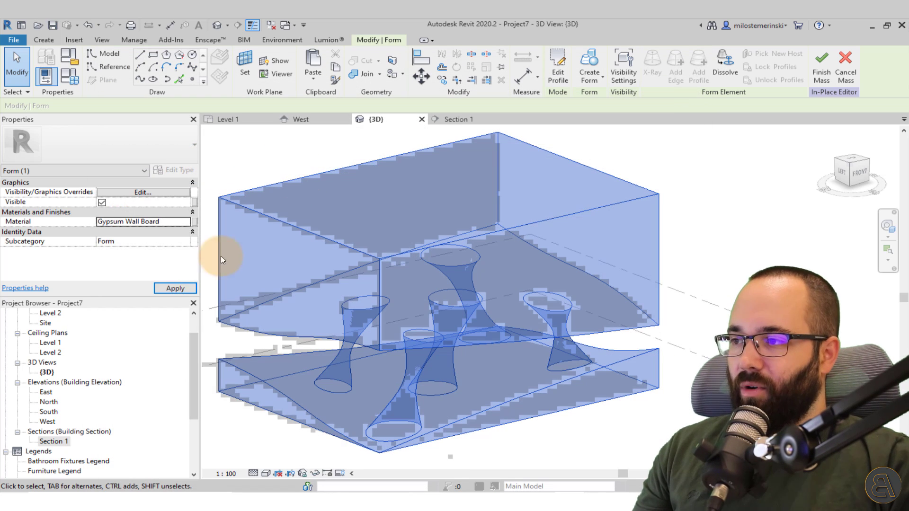
left_click(186, 289)
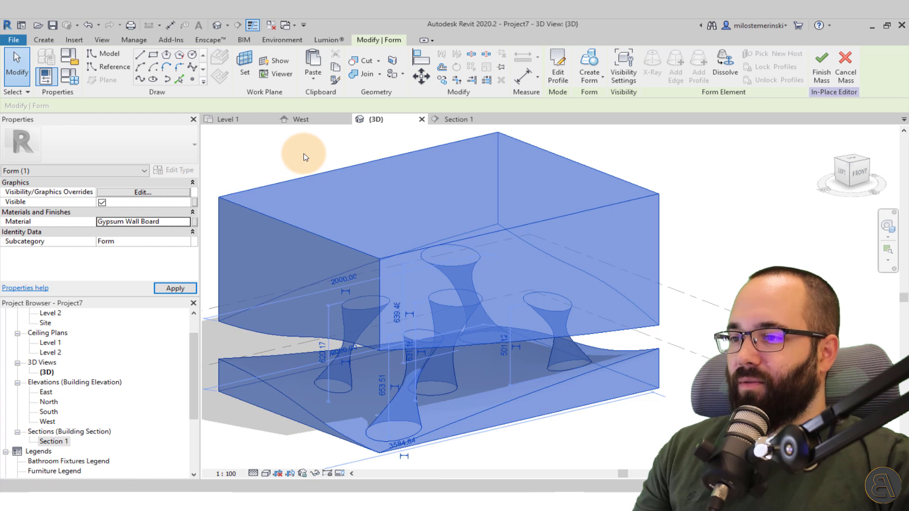
left_click(314, 155)
Set the 3D view's visual style to Realistic and view the mass from a closer angle
mouse_move(314, 156)
middle_mouse_down("shift")
mouse_move(341, 213)
mouse_move(377, 212)
mouse_move(381, 289)
middle_mouse_up("shift")
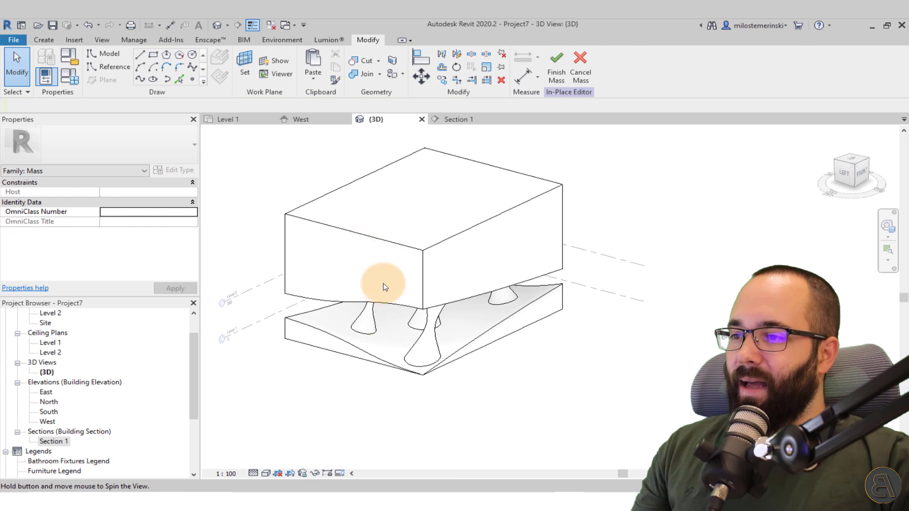
left_click(265, 475)
left_click(286, 453)
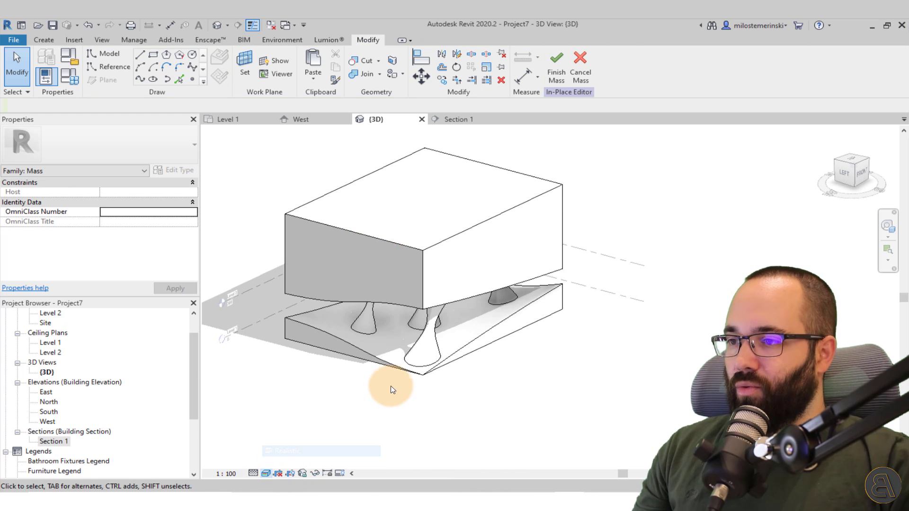
middle_click_drag(451, 405, 296, 254, "shift")
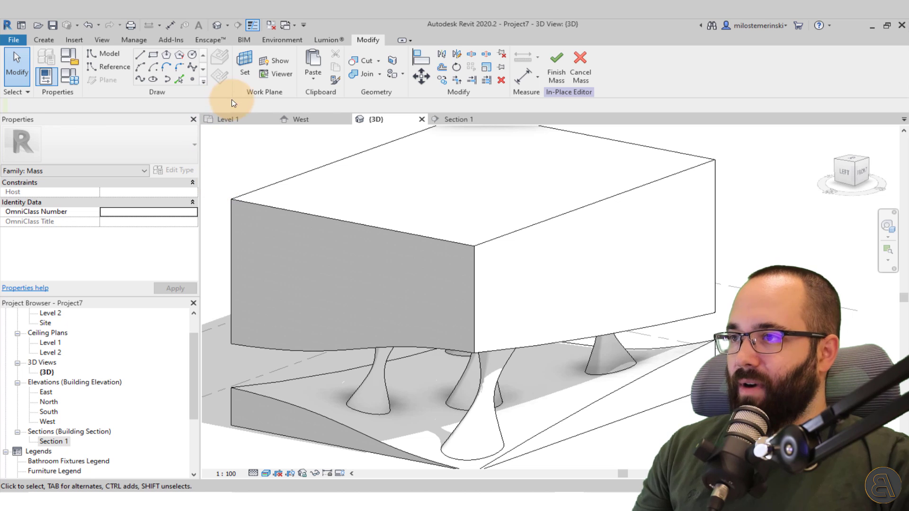
Search the project materials for "yell" and select the Parking Stripe material for editing
left_click(133, 42)
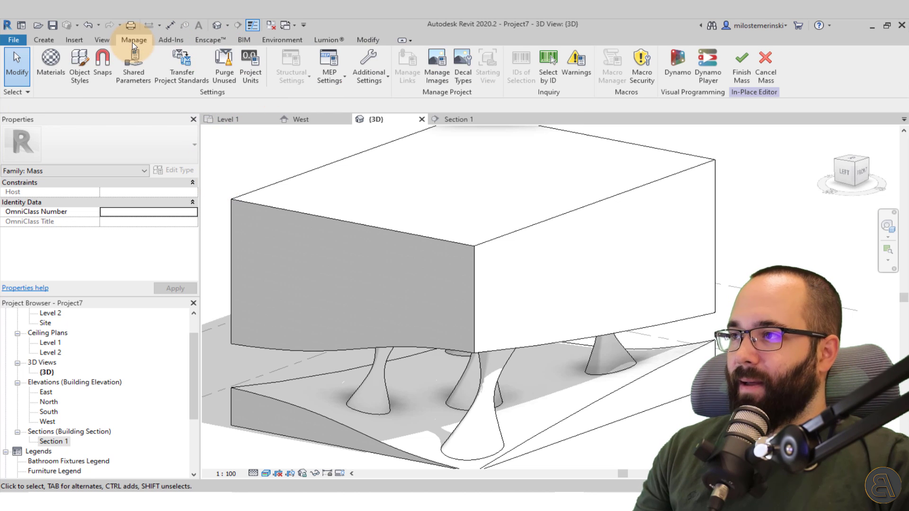
left_click(62, 67)
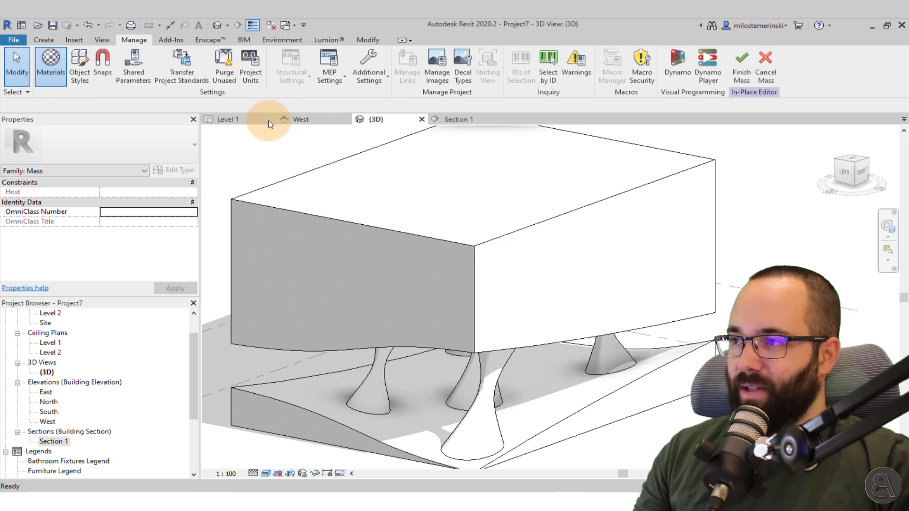
left_click(176, 82)
type("zre")
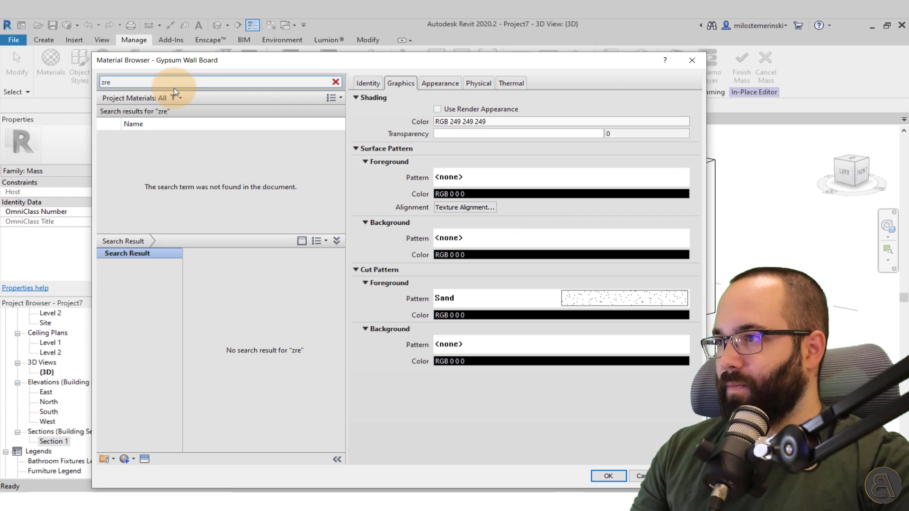
key("BackSpace")
type("y")
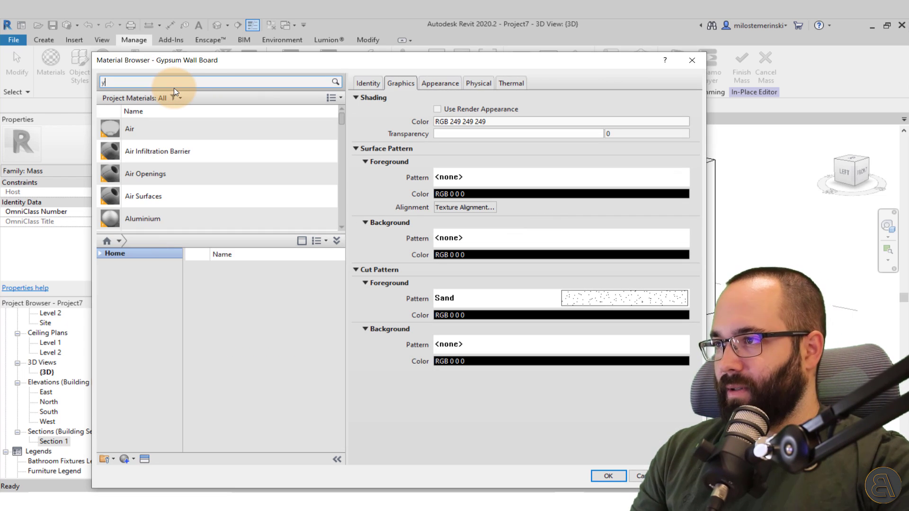
type("ell")
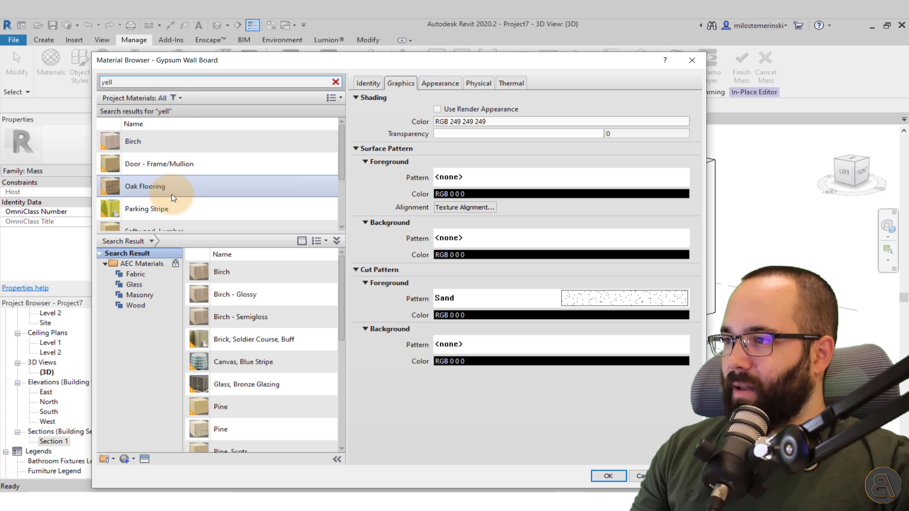
left_click(160, 212)
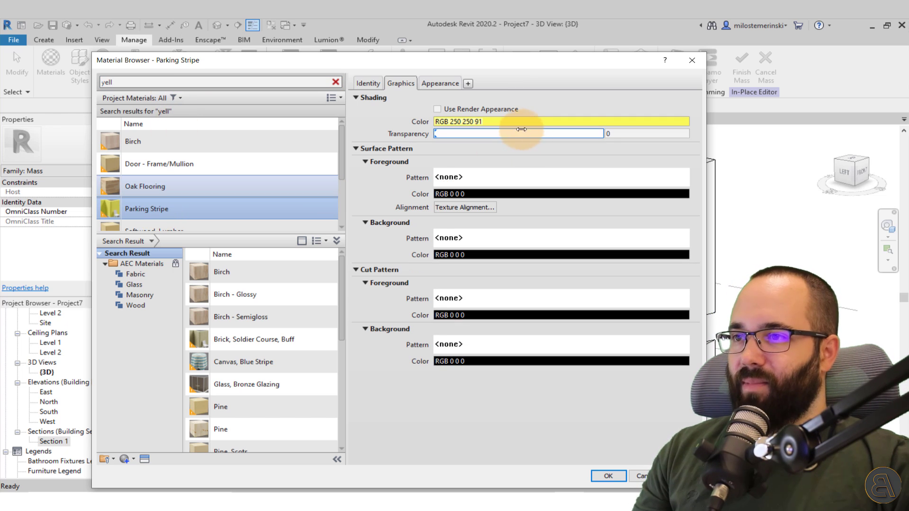
Change Parking Stripe's appearance color to orange, RGB 230 168 38, and use the render appearance for its shading
left_click(442, 84)
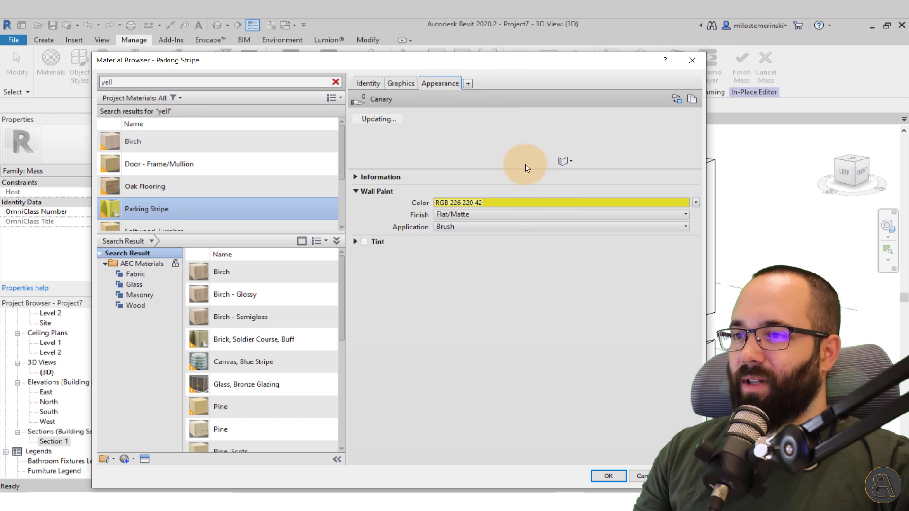
left_click(507, 204)
left_click(429, 214)
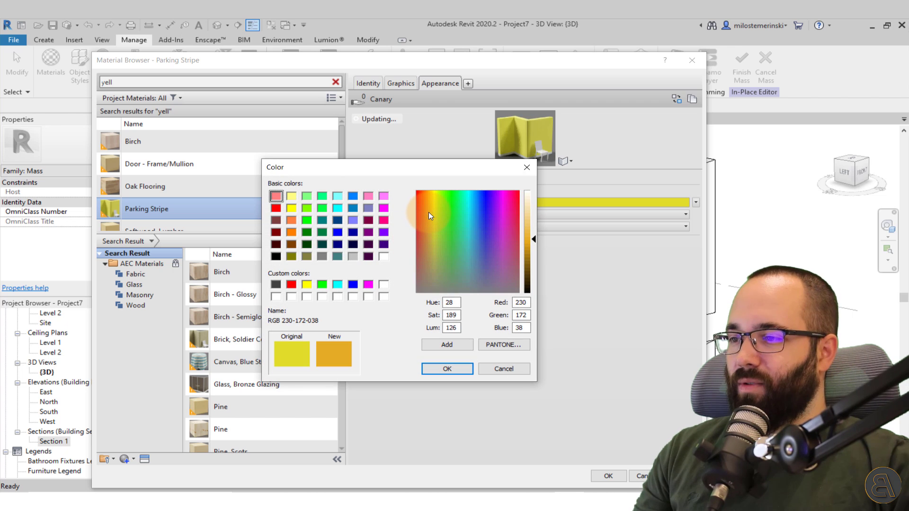
left_click(447, 369)
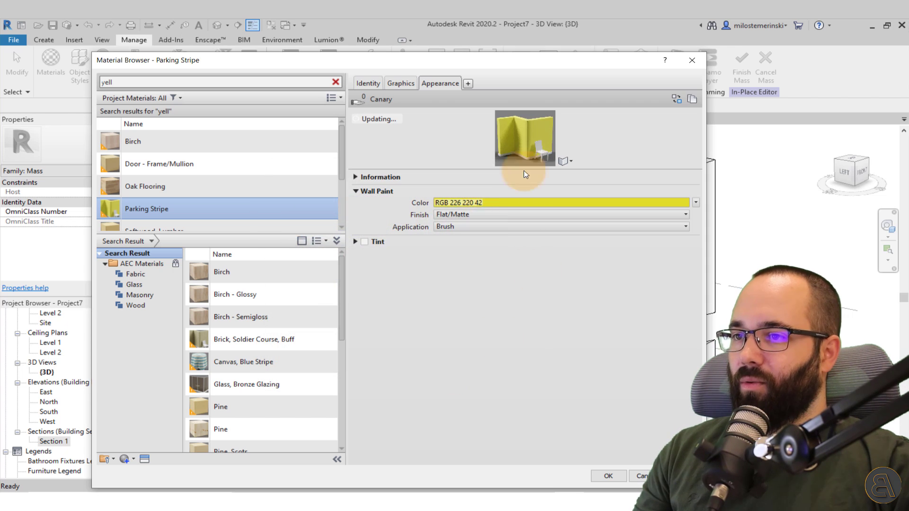
left_click(392, 83)
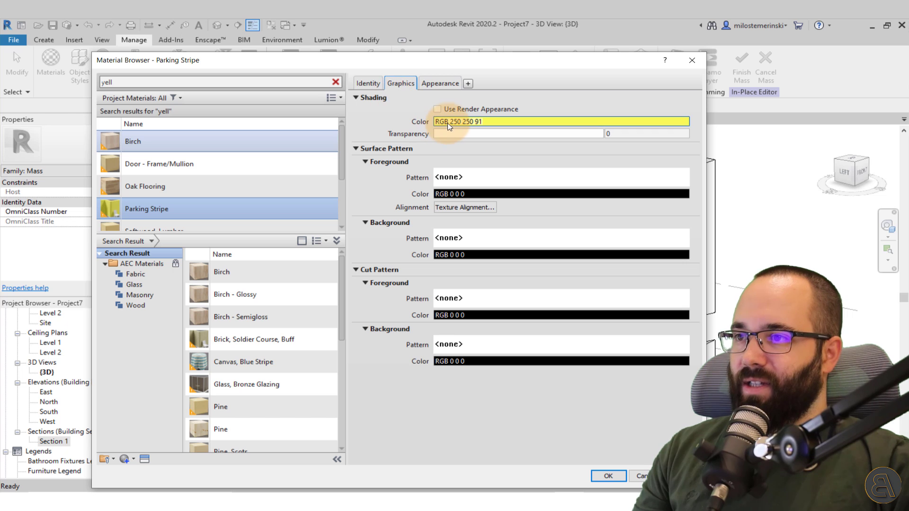
left_click(437, 109)
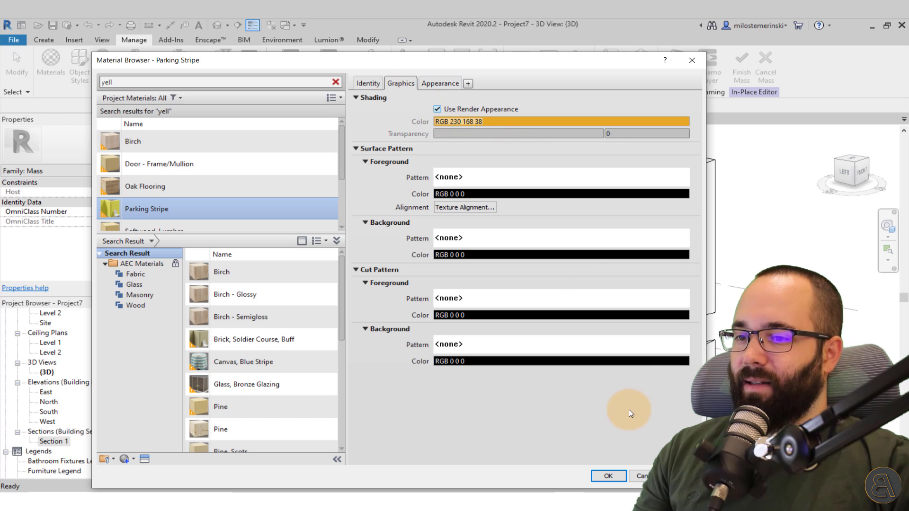
left_click(608, 476)
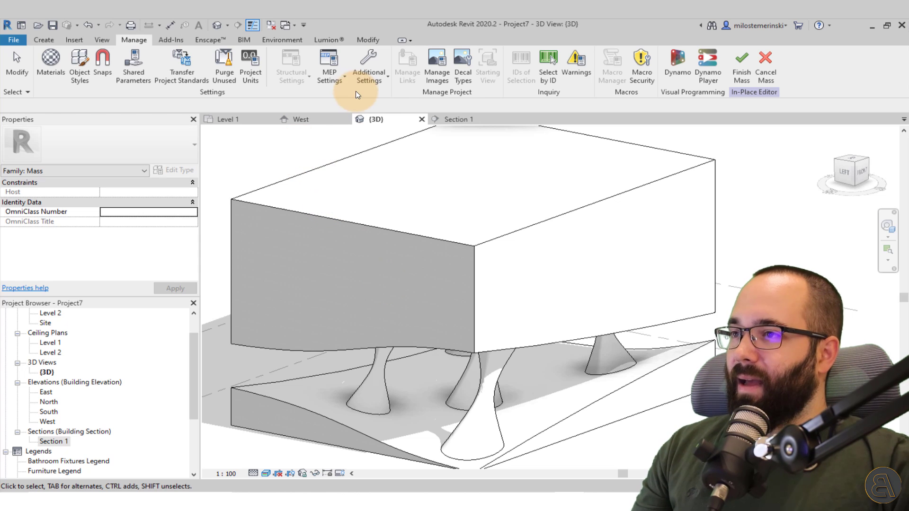
Paint the curved underside of the upper volume with the Parking Stripe material
left_click(371, 41)
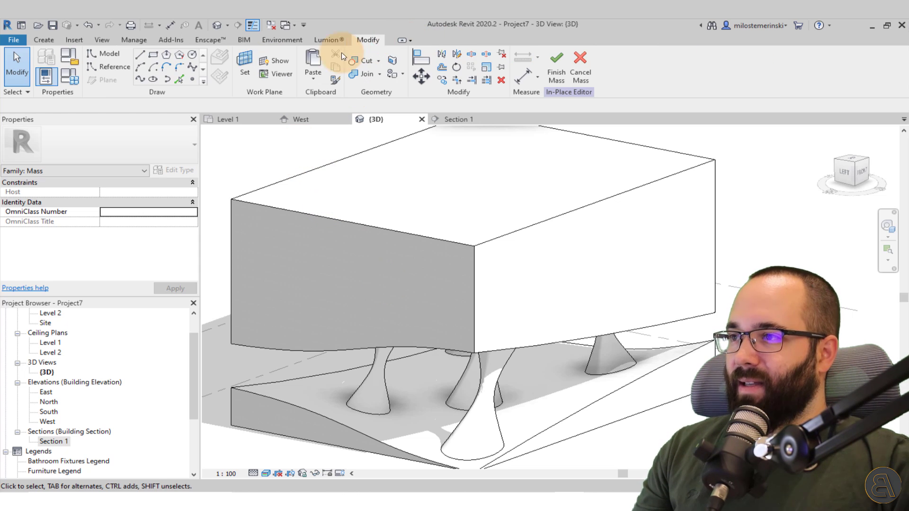
left_click(389, 76)
left_click(151, 222)
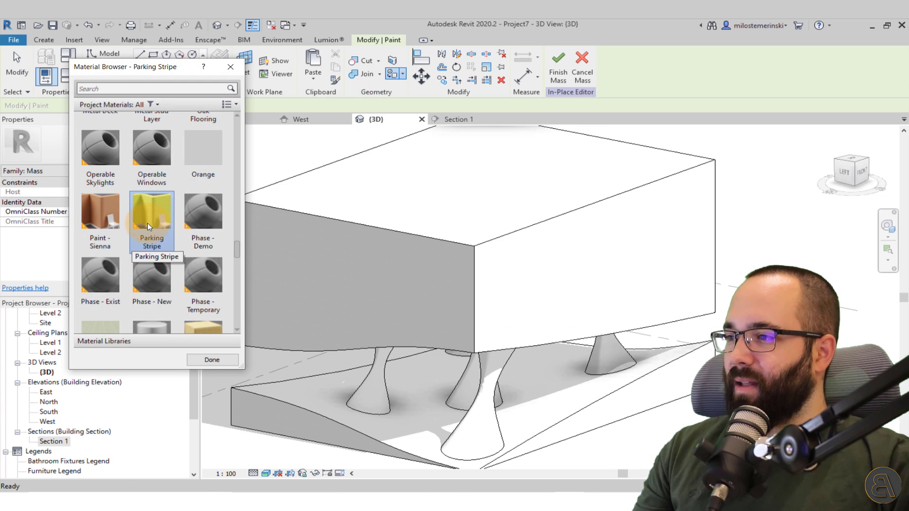
left_click(322, 267)
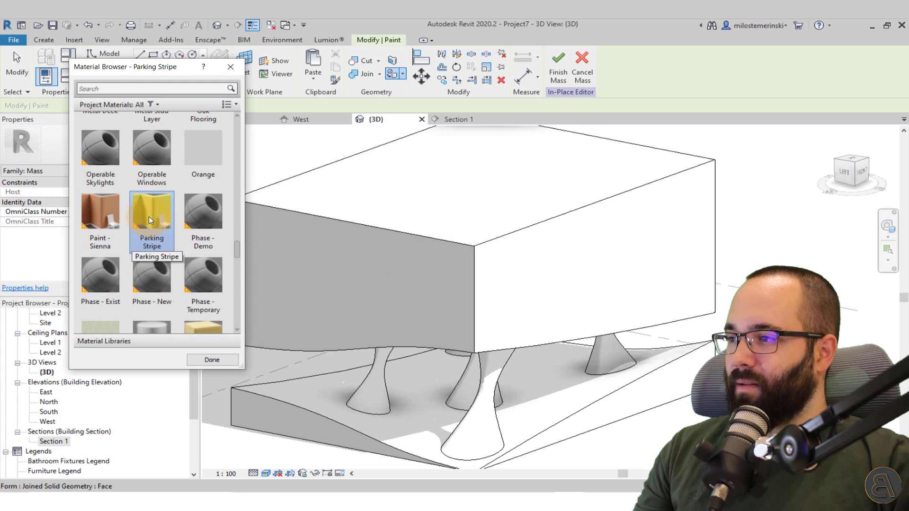
left_click(420, 262)
middle_click_drag(431, 179, 448, 232, "shift")
left_click(448, 231)
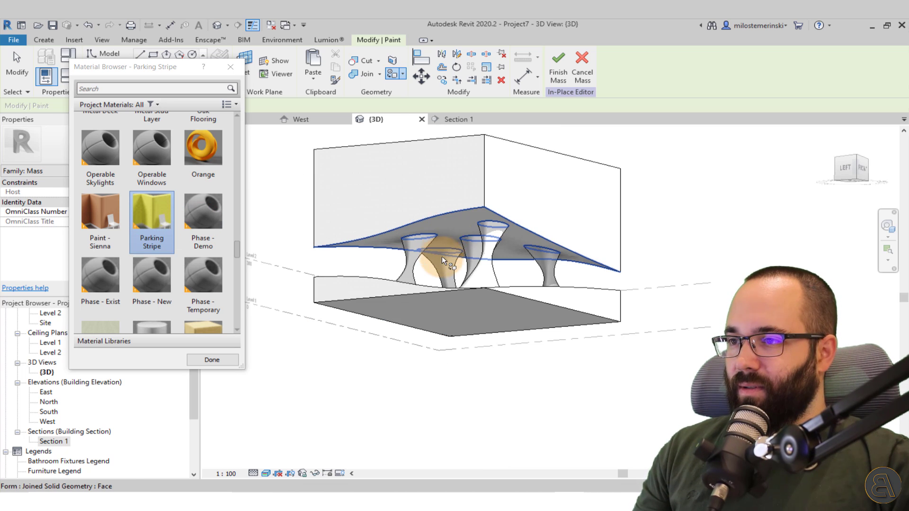
Paint the faces of all the slanted columns with the Parking Stripe material
left_click(416, 249)
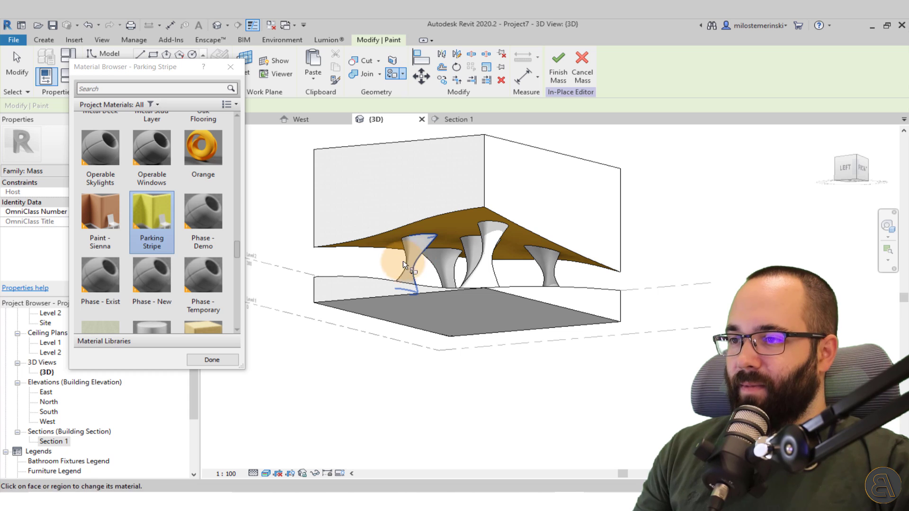
left_click(482, 254)
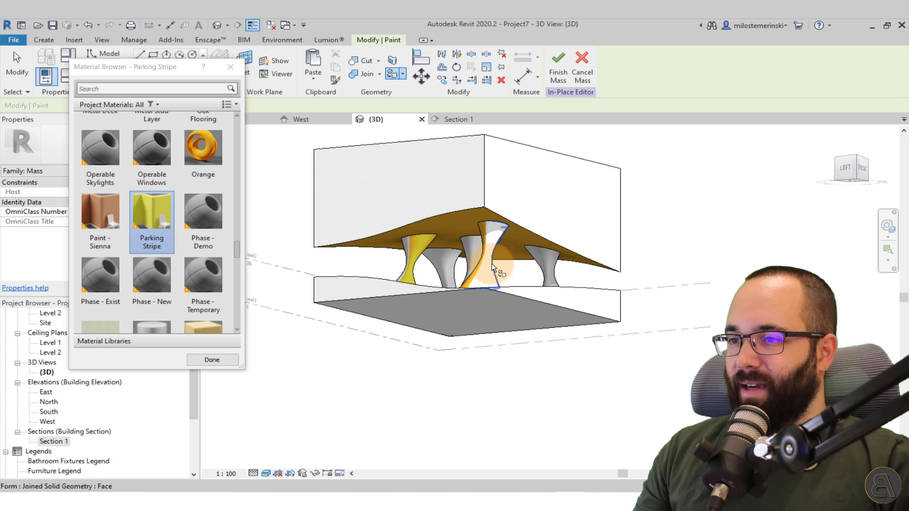
left_click(448, 260)
mouse_move(448, 273)
middle_mouse_down("shift")
mouse_move(412, 267)
mouse_move(448, 263)
middle_mouse_up("shift")
left_click(448, 263)
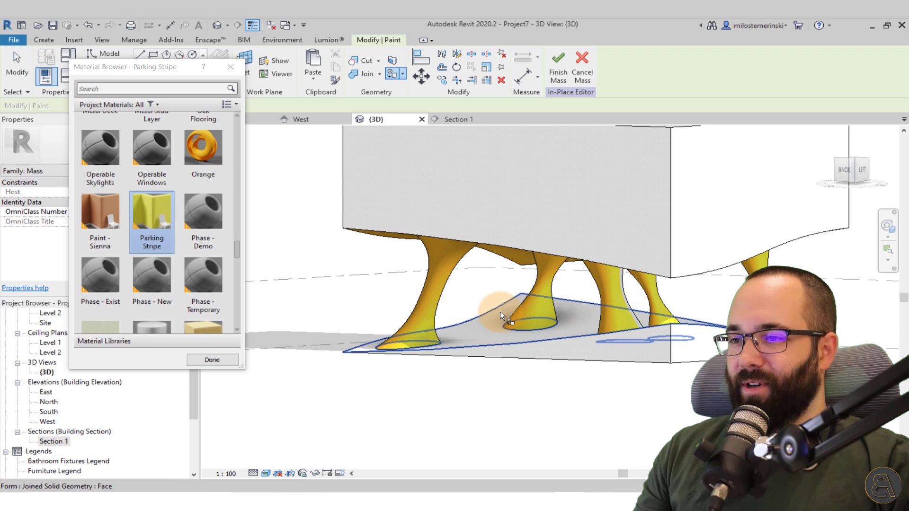
Paint the curved top face of the lower volume with Parking Stripe and finish painting
mouse_move(534, 305)
middle_mouse_down("shift")
mouse_move(384, 323)
mouse_move(514, 318)
mouse_move(527, 259)
mouse_move(518, 304)
mouse_move(351, 253)
mouse_move(497, 325)
mouse_move(640, 306)
mouse_move(426, 284)
middle_mouse_up("shift")
left_click(521, 313)
left_click(223, 361)
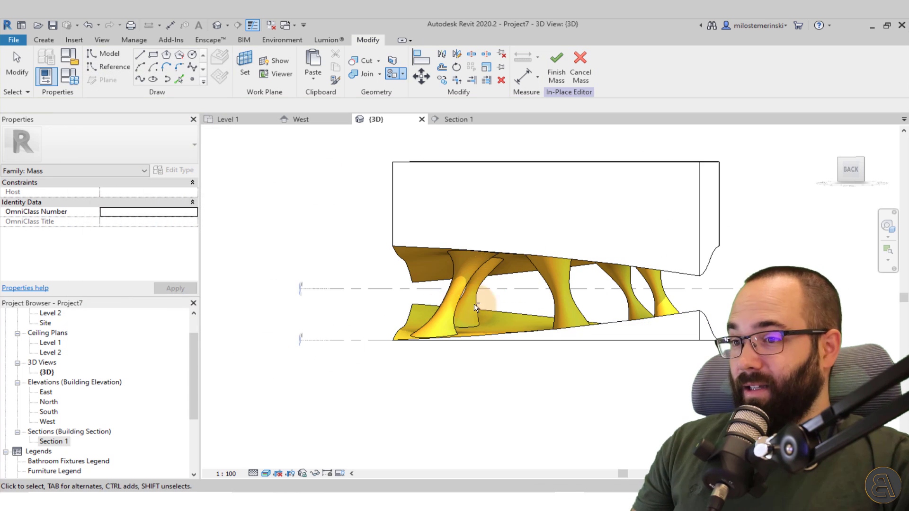
mouse_move(486, 300)
middle_mouse_down("shift")
mouse_move(545, 304)
mouse_move(525, 343)
mouse_move(483, 300)
mouse_move(406, 296)
mouse_move(598, 300)
mouse_move(470, 350)
mouse_move(497, 345)
mouse_move(416, 314)
mouse_move(501, 305)
mouse_move(519, 242)
mouse_move(513, 273)
middle_mouse_up("shift")
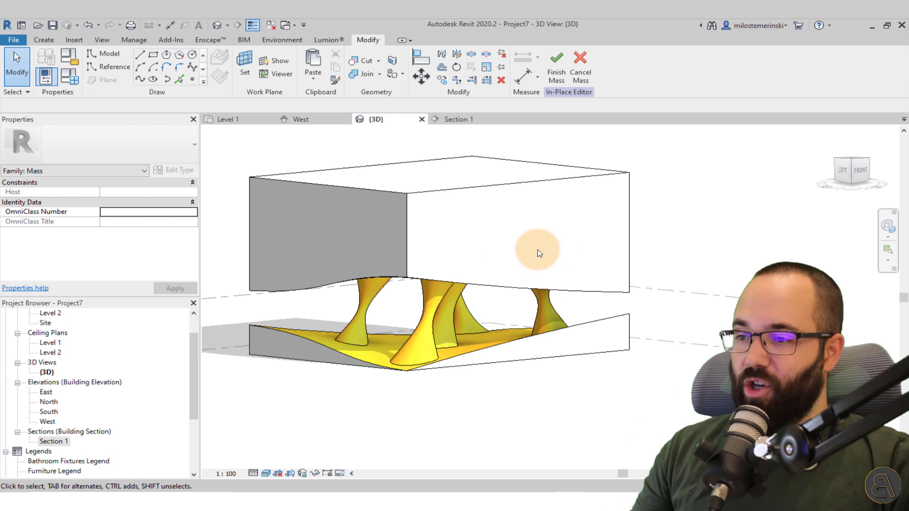
middle_click_drag(537, 253, 519, 228, "shift")
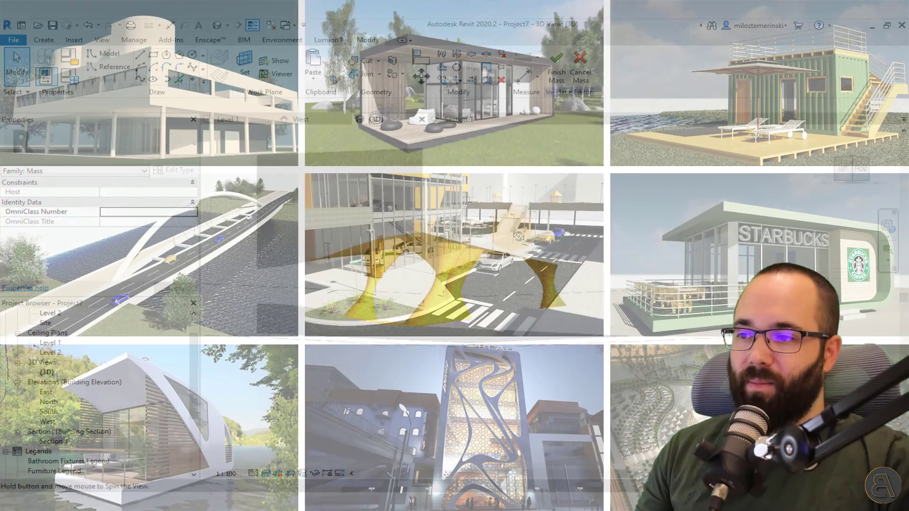